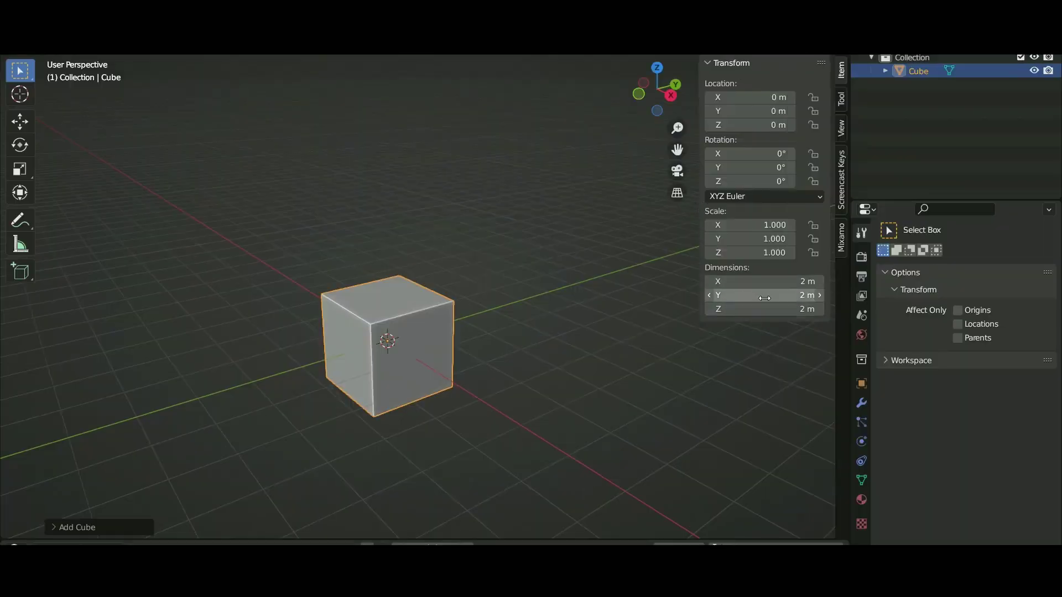
Select only the house model's left window face in Edit Mode
{"action": "key", "text": "Tab"}
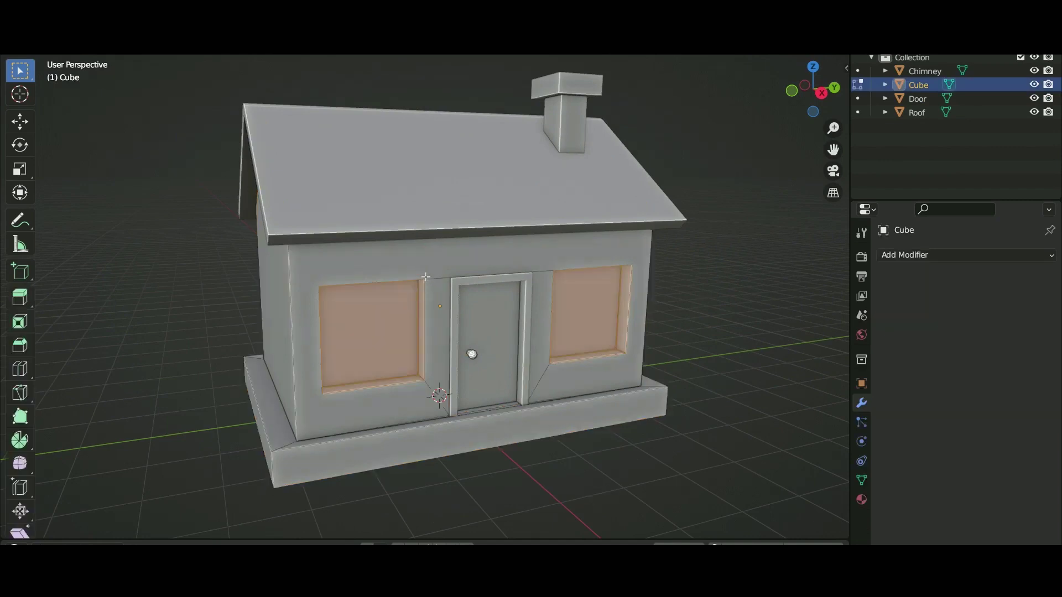
{"action": "left_click", "coordinate": [355, 331]}
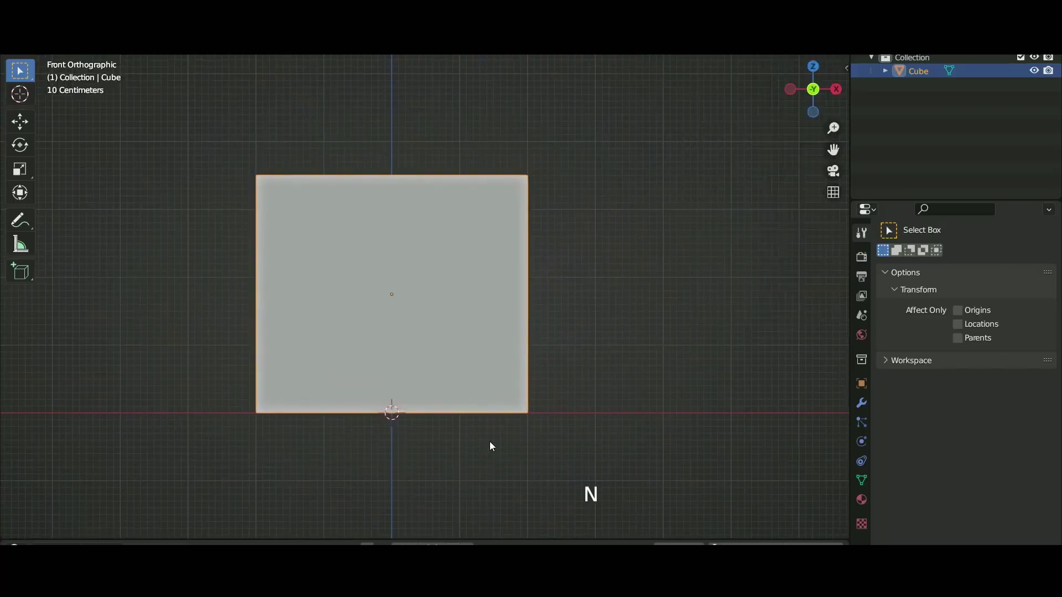
{"action": "mouse_move", "coordinate": [489, 441]}
{"action": "middle_mouse_down"}
{"action": "mouse_move", "coordinate": [445, 428]}
{"action": "mouse_move", "coordinate": [95, 106]}
{"action": "middle_mouse_up"}
Select the box's top face in Edit Mode and begin scaling it along X
{"action": "key", "text": "Tab"}
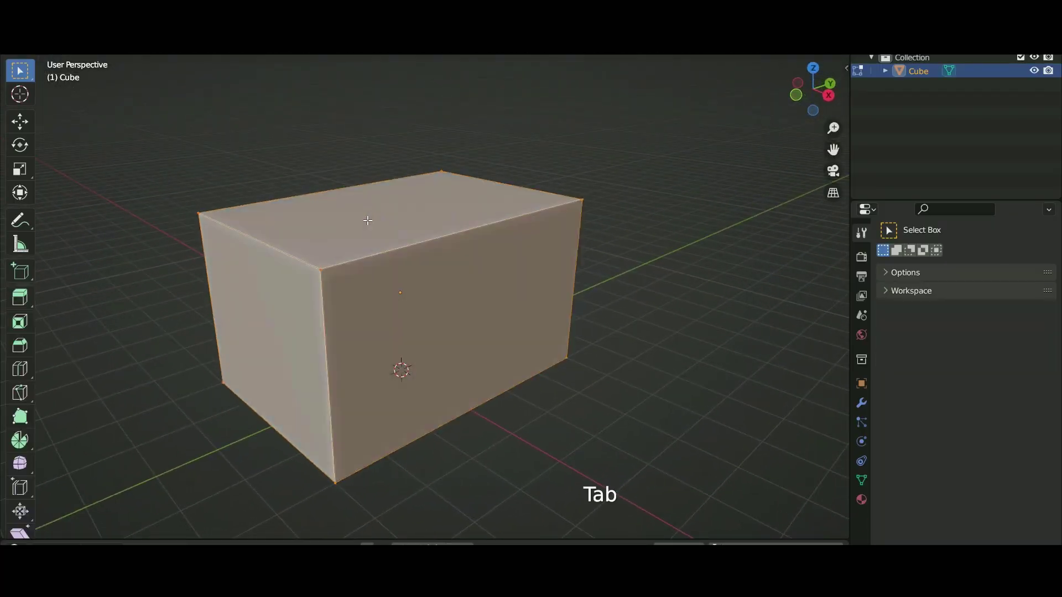
{"action": "left_click", "coordinate": [403, 205]}
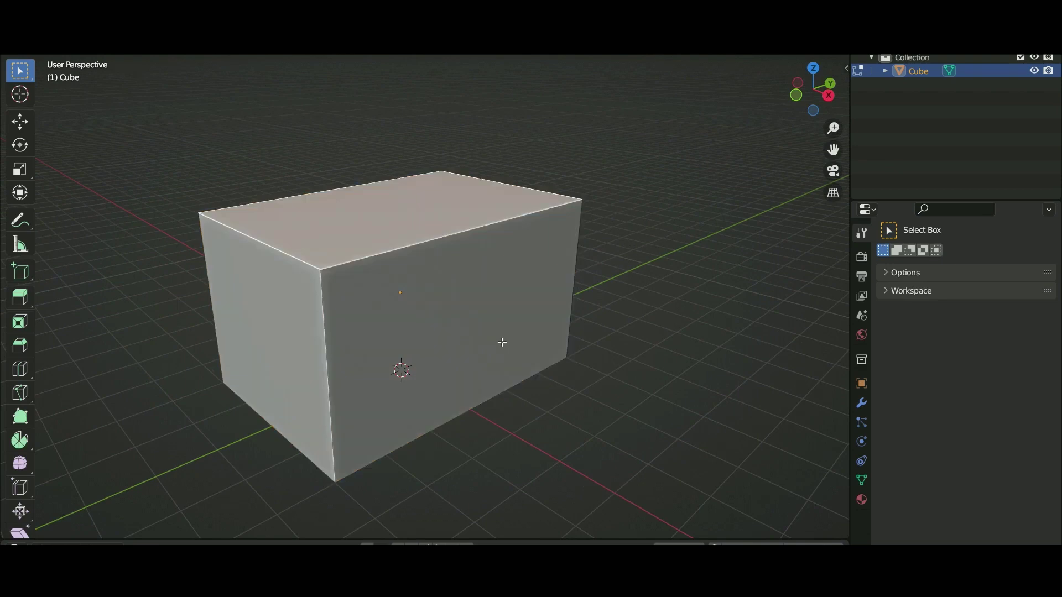
{"action": "key", "text": "s"}
{"action": "key", "text": "x"}
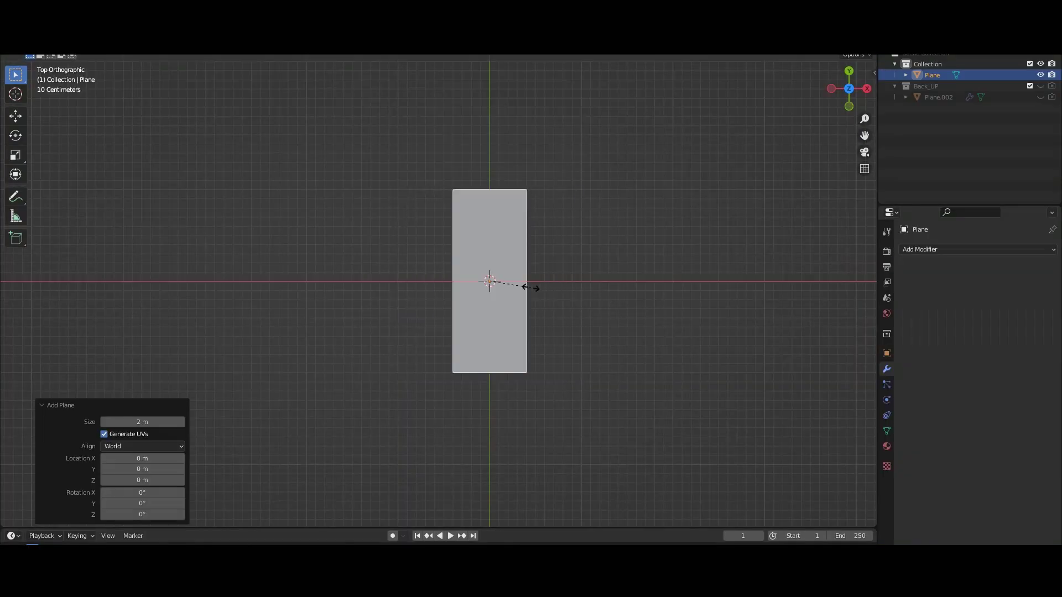
Narrow the plane along X and slide its bottom edge along X to slant it
{"action": "left_click", "coordinate": [534, 287]}
{"action": "scroll", "coordinate": [592, 244], "scroll_direction": "up", "scroll_amount": 2}
{"action": "key", "text": "shift+space"}
{"action": "key", "text": "g"}
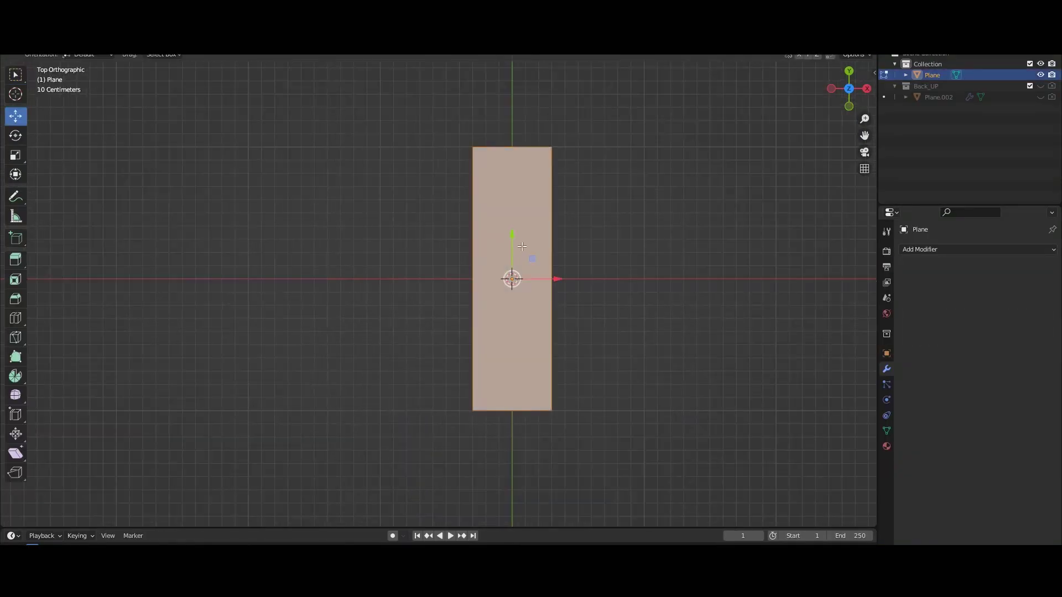
{"action": "left_click_drag", "start_coordinate": [517, 406], "coordinate": [514, 415]}
{"action": "key", "text": "g"}
{"action": "key", "text": "x"}
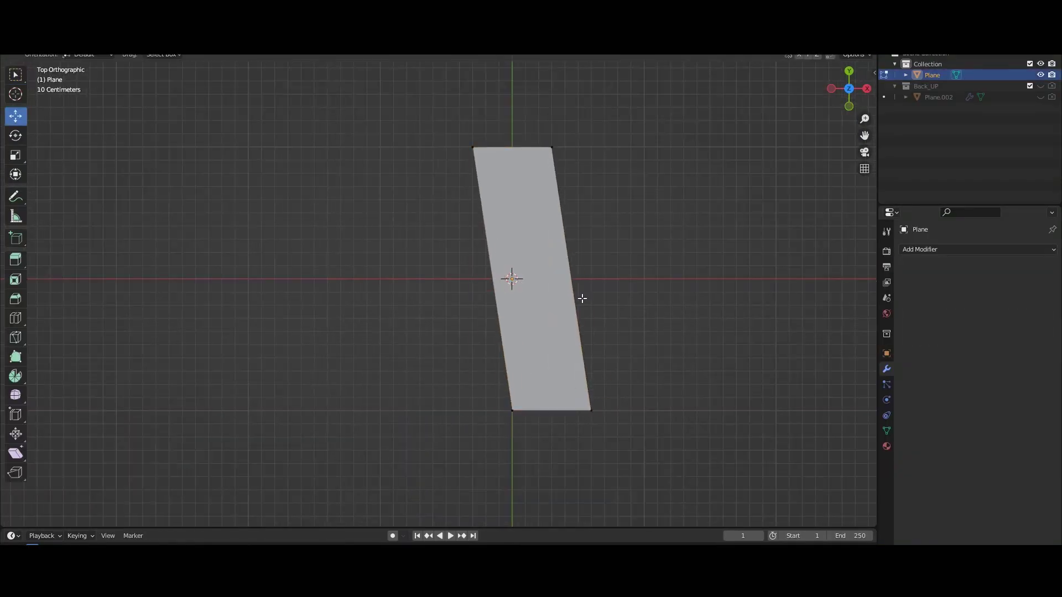
Add a lengthwise loop cut through the plate
{"action": "left_click", "coordinate": [582, 298]}
{"action": "scroll", "coordinate": [582, 297], "scroll_direction": "down", "scroll_amount": 1}
{"action": "key", "text": "ctrl+r"}
{"action": "left_click", "coordinate": [506, 263]}
{"action": "right_click", "coordinate": [506, 263]}
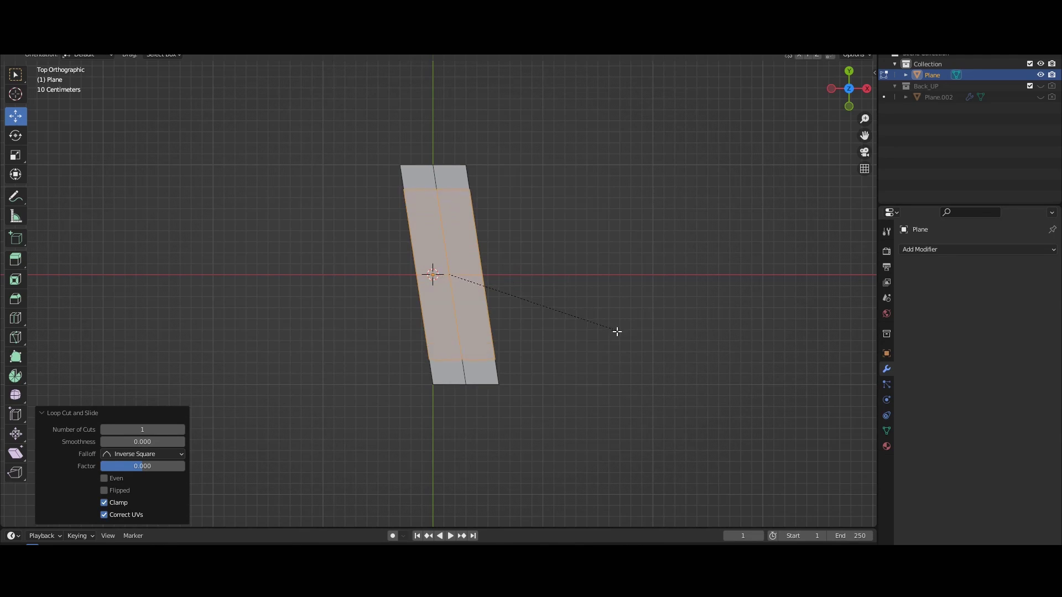
Inset the plate's middle faces and delete them to open a hole
{"action": "right_click", "coordinate": [591, 316]}
{"action": "left_click", "coordinate": [466, 274]}
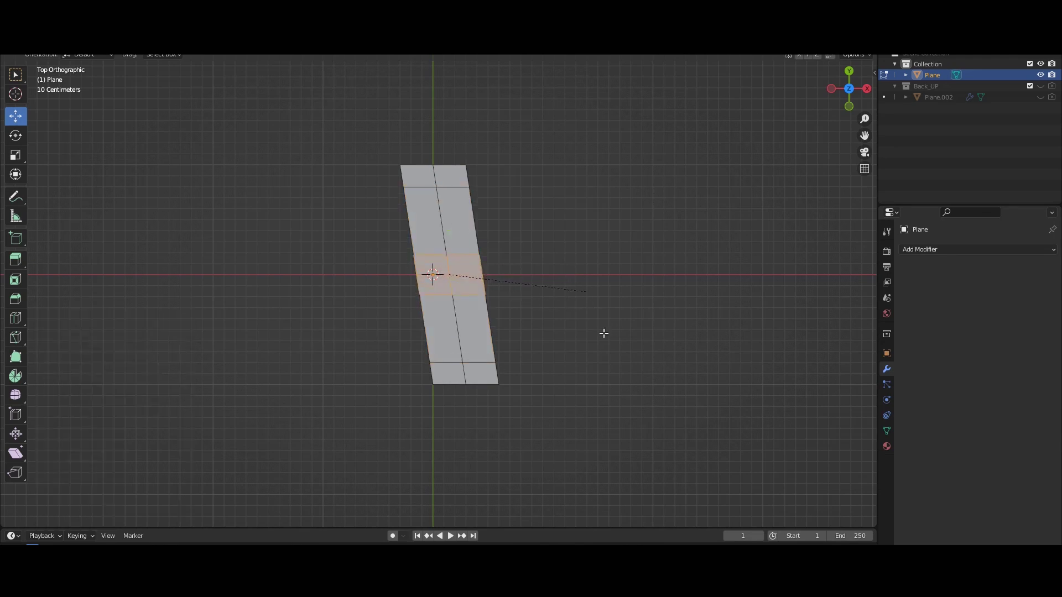
{"action": "left_click", "coordinate": [573, 326]}
{"action": "key", "text": "x"}
{"action": "key", "text": "f"}
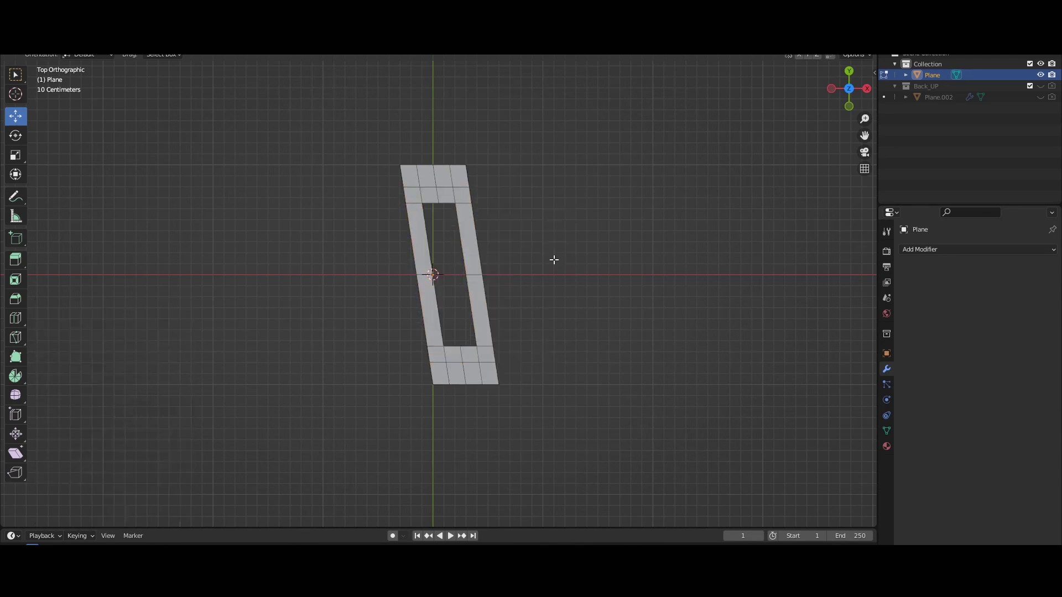
{"action": "scroll", "coordinate": [552, 258], "scroll_direction": "up", "scroll_amount": 2}
Move the hole's top and bottom vertices to point its ends
{"action": "left_click", "coordinate": [437, 189]}
{"action": "middle_click_drag", "start_coordinate": [460, 310], "coordinate": [437, 249], "text": "shift"}
{"action": "left_click", "coordinate": [446, 371]}
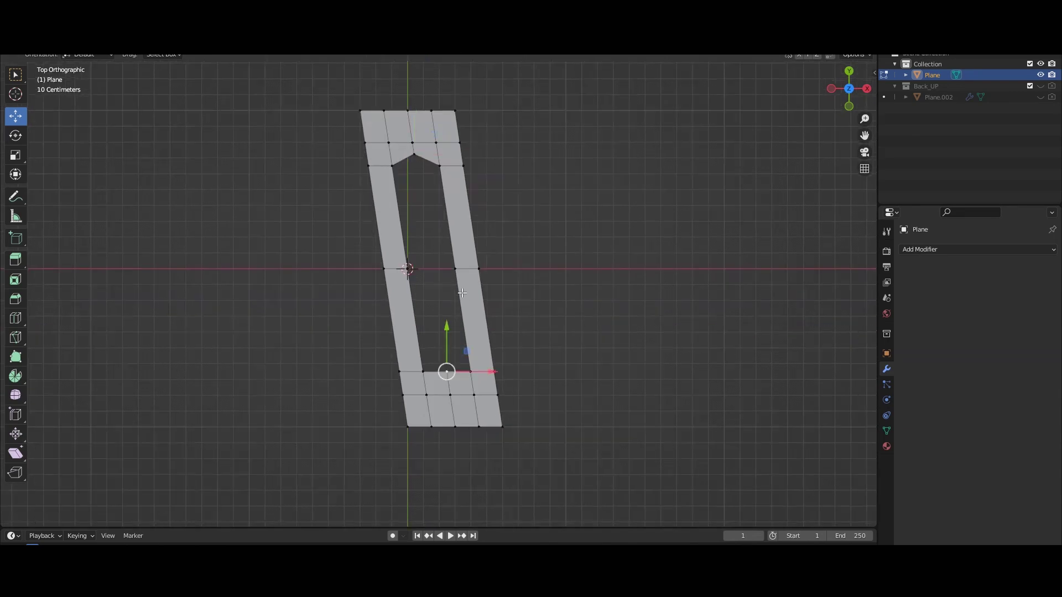
Add three centred loop cuts across the right strip
{"action": "key", "text": "ctrl+r"}
{"action": "left_click", "coordinate": [454, 241]}
{"action": "right_click", "coordinate": [455, 242]}
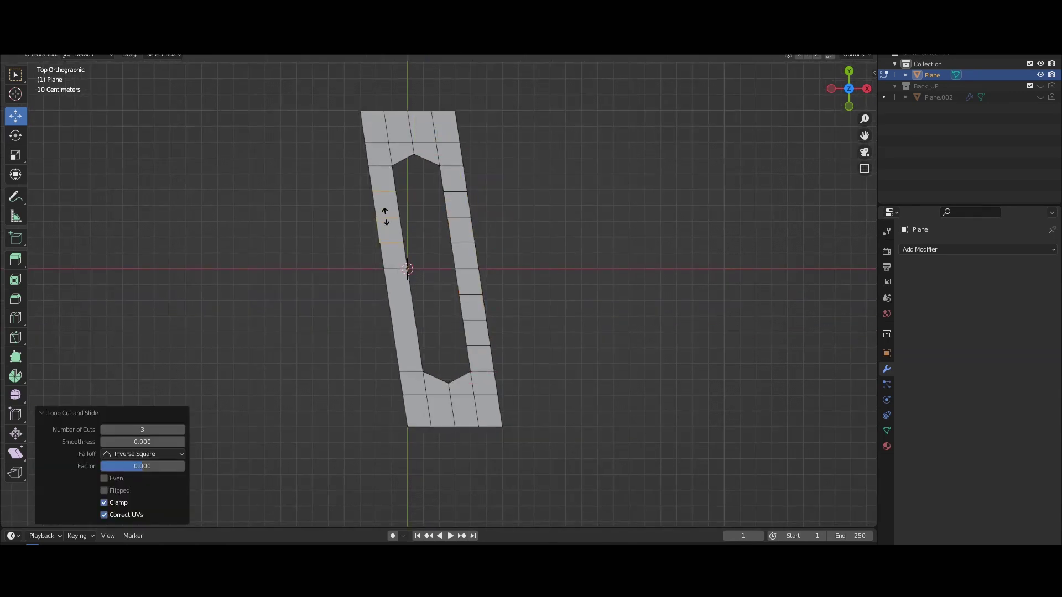
{"action": "left_click", "coordinate": [384, 217]}
Extrude the whole plate 0.1 m thick
{"action": "key", "text": "a"}
{"action": "mouse_move", "coordinate": [506, 275]}
{"action": "middle_mouse_down"}
{"action": "mouse_move", "coordinate": [433, 315]}
{"action": "mouse_move", "coordinate": [455, 280]}
{"action": "mouse_move", "coordinate": [472, 354]}
{"action": "middle_mouse_up"}
{"action": "key", "text": "e"}
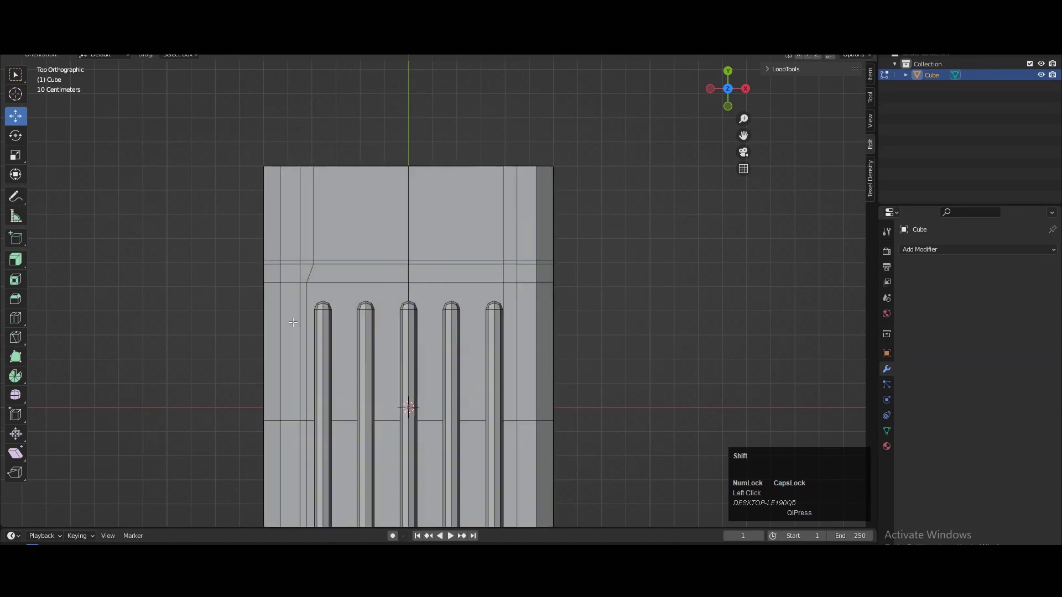
Knife-cut new edges across the prong tops, constraining the cut to Y
{"action": "left_click", "coordinate": [15, 337]}
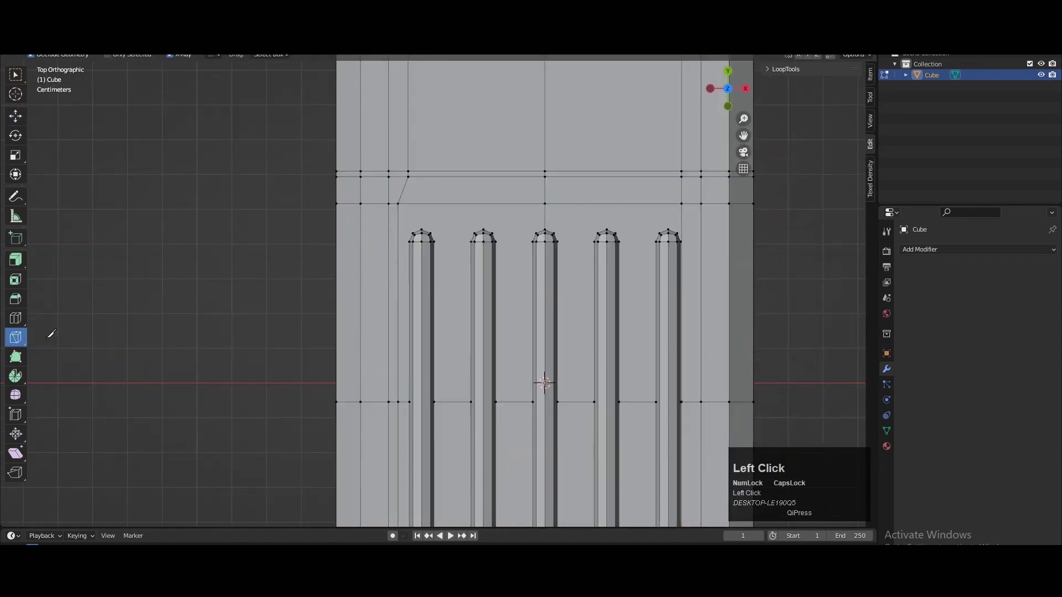
{"action": "scroll", "coordinate": [407, 142], "scroll_direction": "up", "scroll_amount": 4}
{"action": "left_click", "coordinate": [354, 113]}
{"action": "left_click", "coordinate": [531, 112]}
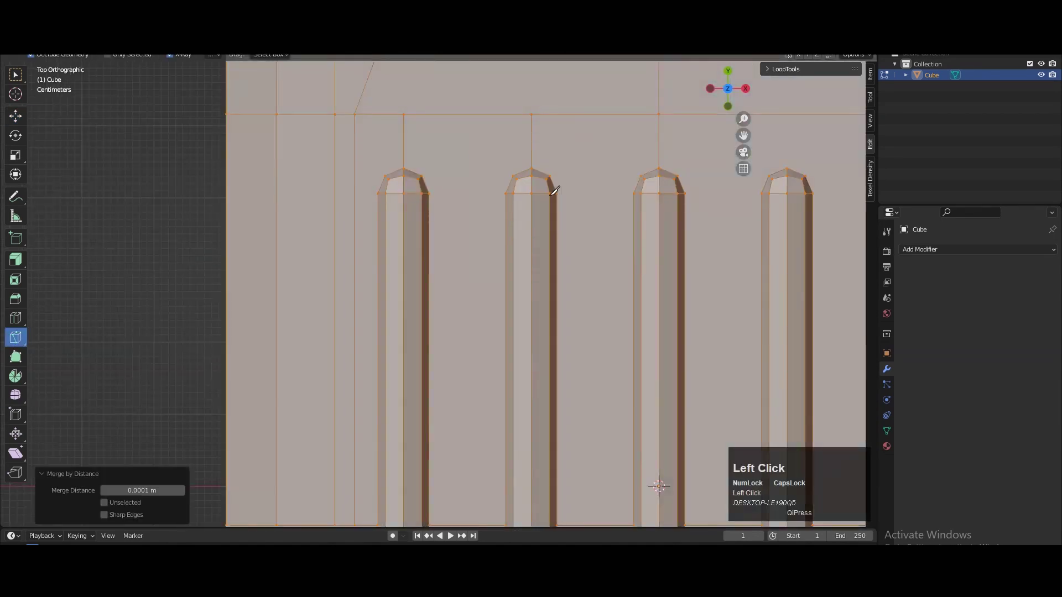
{"action": "middle_click_drag", "start_coordinate": [553, 185], "coordinate": [555, 160]}
{"action": "left_click", "coordinate": [727, 72]}
{"action": "scroll", "coordinate": [170, 303], "scroll_direction": "up", "scroll_amount": 2}
{"action": "key", "text": "y"}
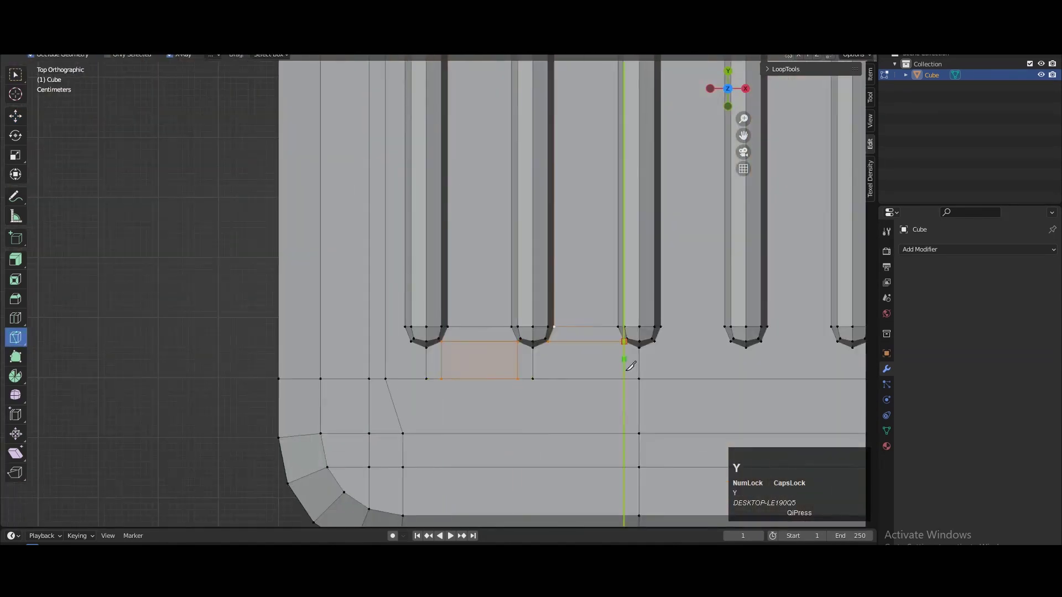
{"action": "key", "text": "y"}
{"action": "scroll", "coordinate": [549, 222], "scroll_direction": "down", "scroll_amount": 3}
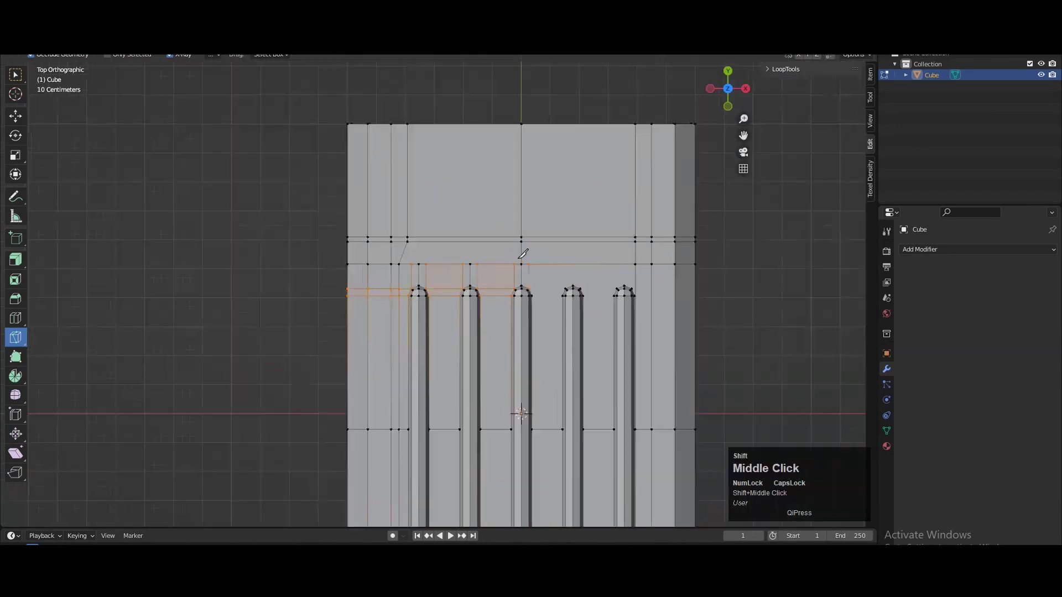
Symmetrize the whole mesh from -X to +X
{"action": "key", "text": "a"}
{"action": "left_click", "coordinate": [256, 185]}
{"action": "middle_click_drag", "start_coordinate": [506, 265], "coordinate": [455, 268], "text": "shift"}
{"action": "scroll", "coordinate": [456, 268], "scroll_direction": "up", "scroll_amount": 3}
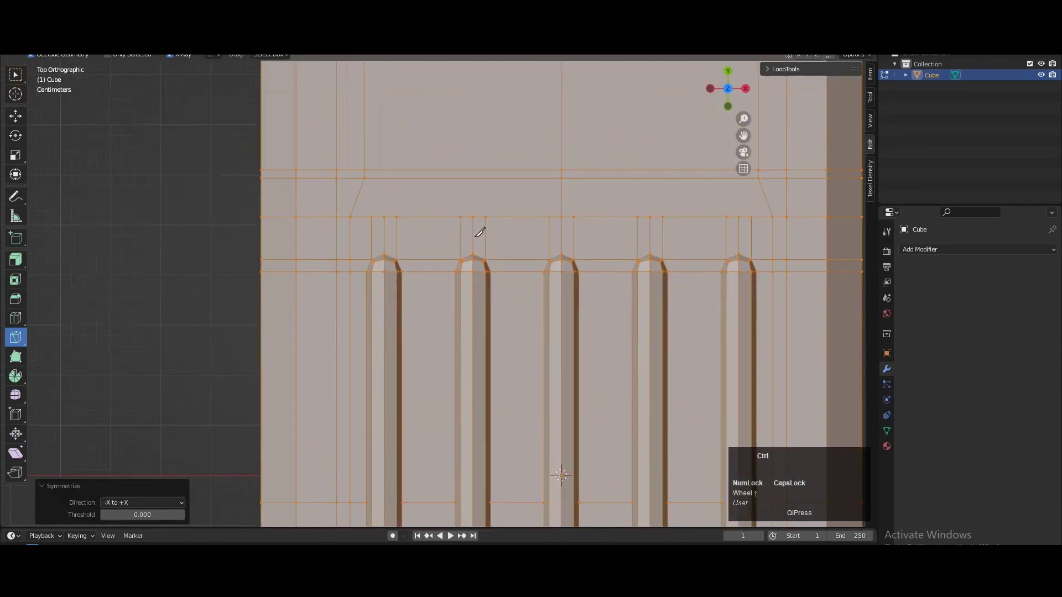
{"action": "scroll", "coordinate": [478, 229], "scroll_direction": "up", "scroll_amount": 5}
Knife-cut new edges around the prong bottoms, snapping to vertices
{"action": "left_click", "coordinate": [465, 178]}
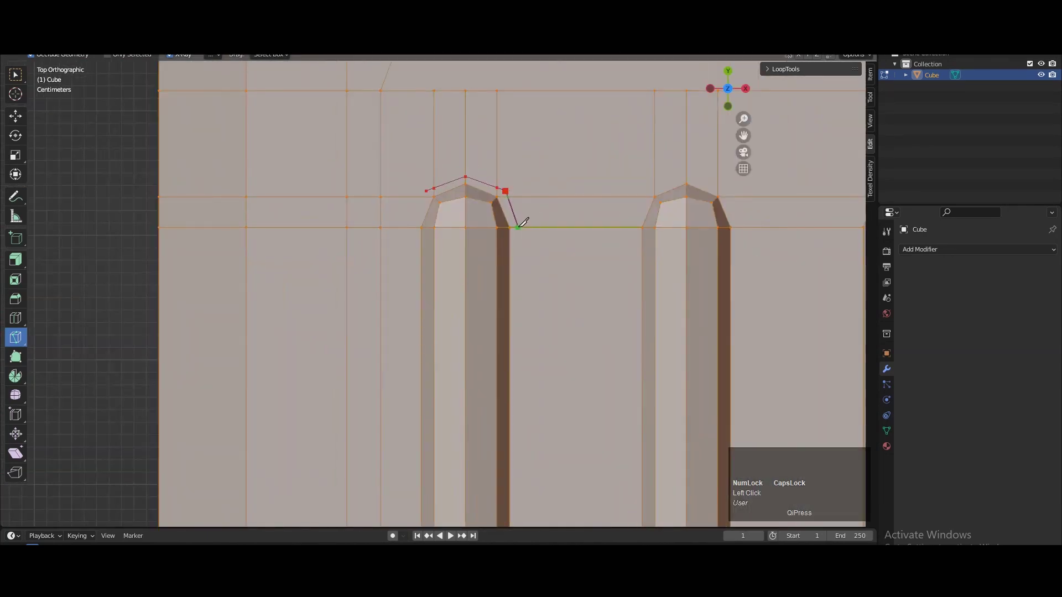
{"action": "left_click", "coordinate": [522, 220]}
{"action": "scroll", "coordinate": [536, 195], "scroll_direction": "down", "scroll_amount": 2}
{"action": "scroll", "coordinate": [476, 424], "scroll_direction": "down", "scroll_amount": 3}
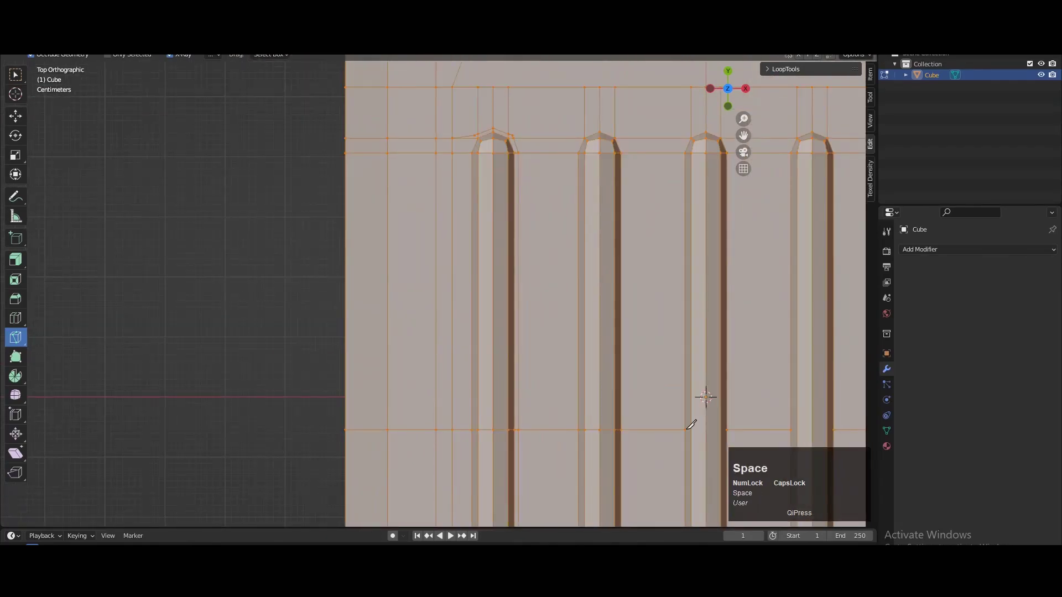
{"action": "scroll", "coordinate": [705, 396], "scroll_direction": "down", "scroll_amount": 2}
{"action": "scroll", "coordinate": [503, 161], "scroll_direction": "up", "scroll_amount": 3}
{"action": "left_click", "coordinate": [503, 161]}
{"action": "scroll", "coordinate": [580, 277], "scroll_direction": "up", "scroll_amount": 2}
{"action": "middle_click_drag", "start_coordinate": [581, 278], "coordinate": [463, 322], "text": "shift"}
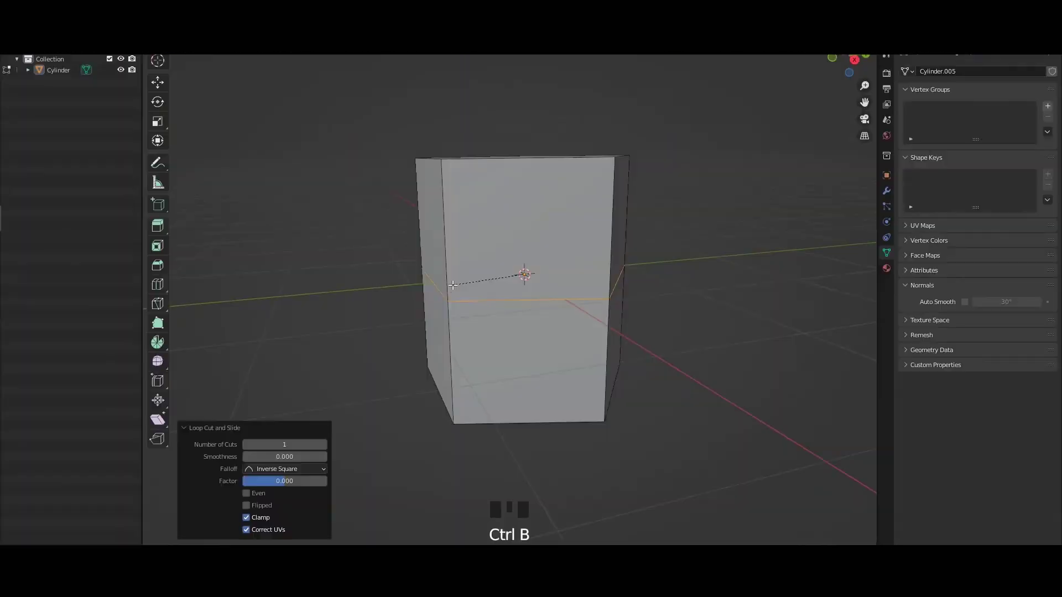
Extrude and scale the middle loop into a ledge and mark it as a seam
{"action": "key", "text": "e"}
{"action": "key", "text": "Escape"}
{"action": "key", "text": "s"}
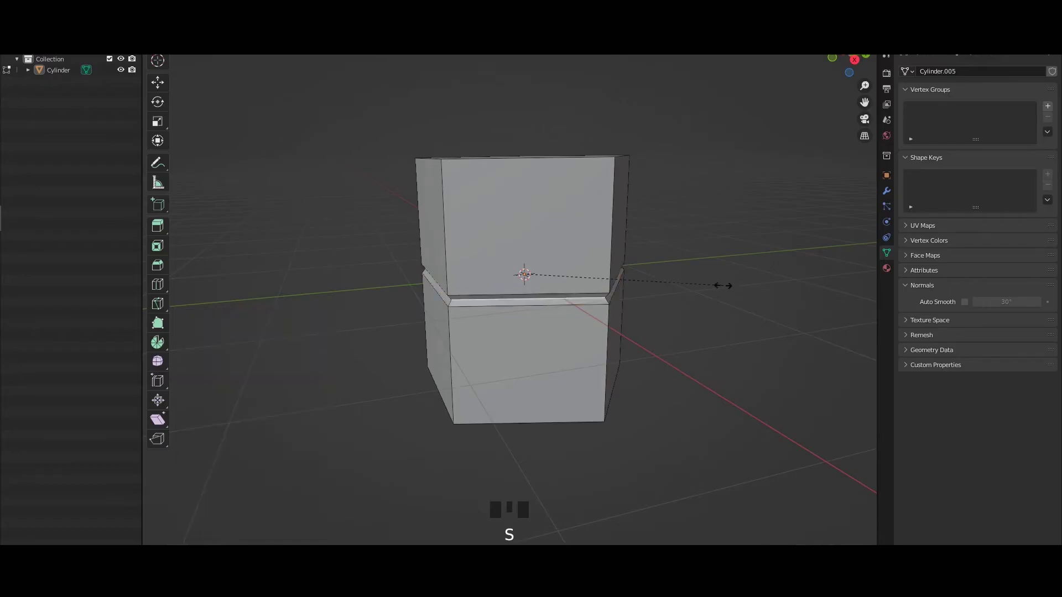
{"action": "left_click", "coordinate": [526, 283], "text": "alt+shift"}
{"action": "scroll", "coordinate": [508, 183], "scroll_direction": "down", "scroll_amount": 3}
{"action": "key", "text": "ctrl+e"}
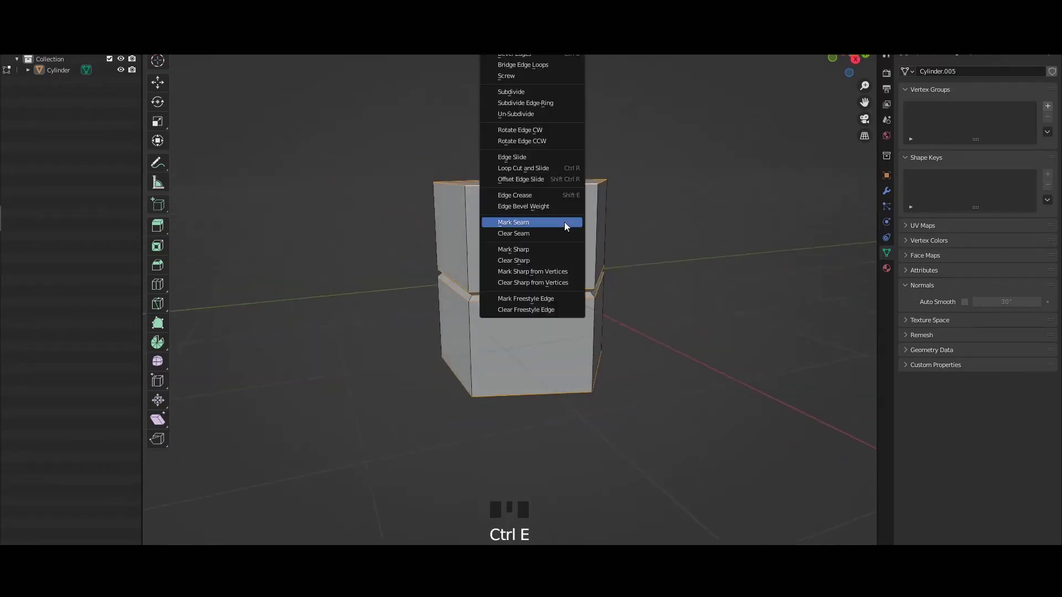
{"action": "left_click", "coordinate": [551, 246]}
Enable Auto Smooth on the cylinder with a 180° angle
{"action": "left_click", "coordinate": [964, 301]}
{"action": "left_click_drag", "start_coordinate": [996, 301], "coordinate": [1037, 301]}
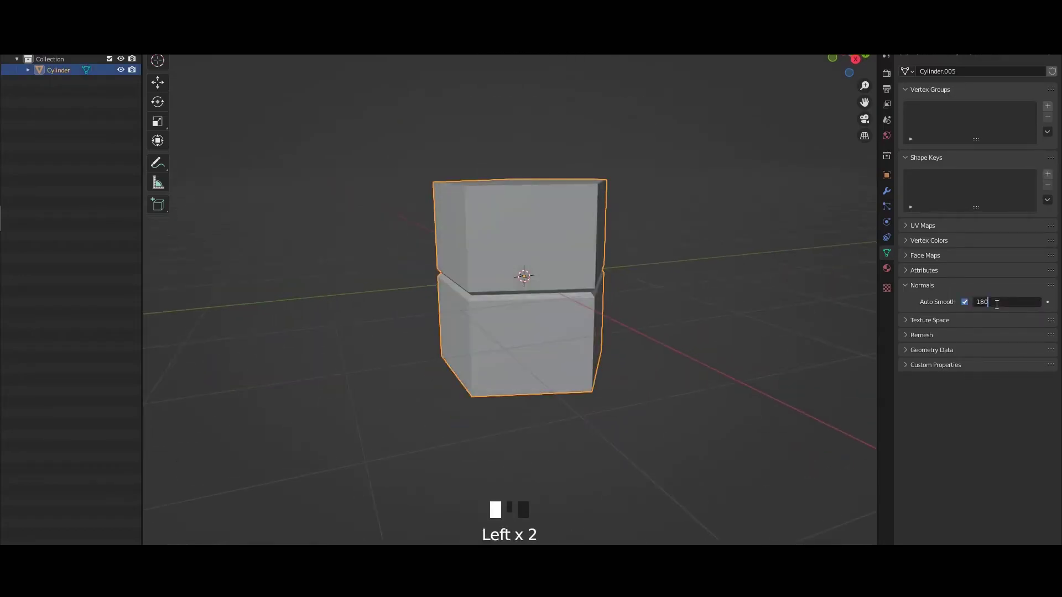
{"action": "middle_click_drag", "start_coordinate": [547, 257], "coordinate": [500, 270]}
{"action": "key", "text": "alt+a"}
Subdivide the cylinder to level 2 with Ctrl+2
{"action": "left_click", "coordinate": [519, 259]}
{"action": "key", "text": "ctrl+2"}
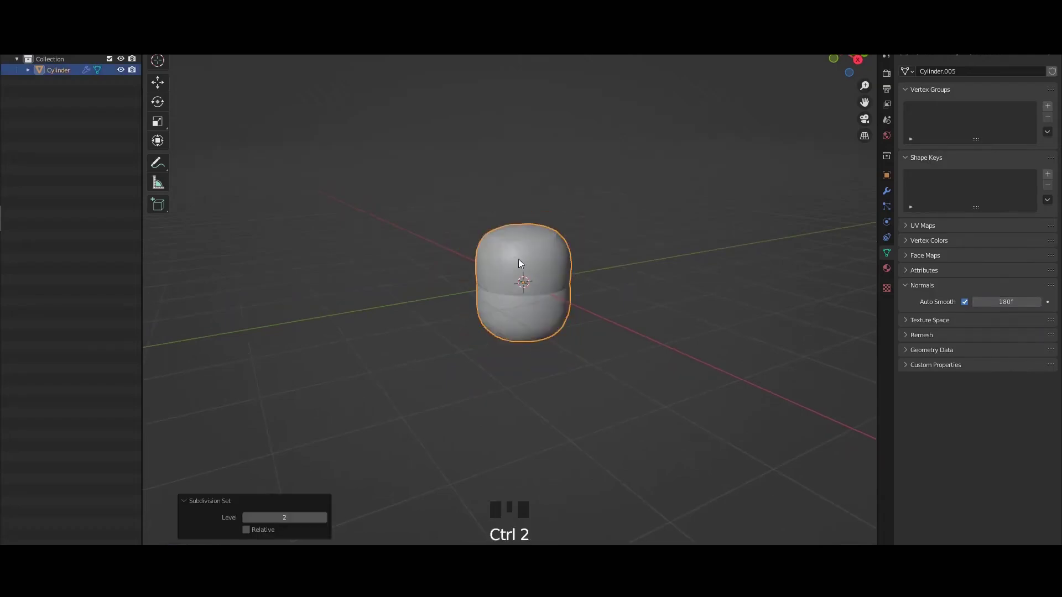
{"action": "scroll", "coordinate": [518, 258], "scroll_direction": "up", "scroll_amount": 2}
{"action": "key", "text": "shift+space"}
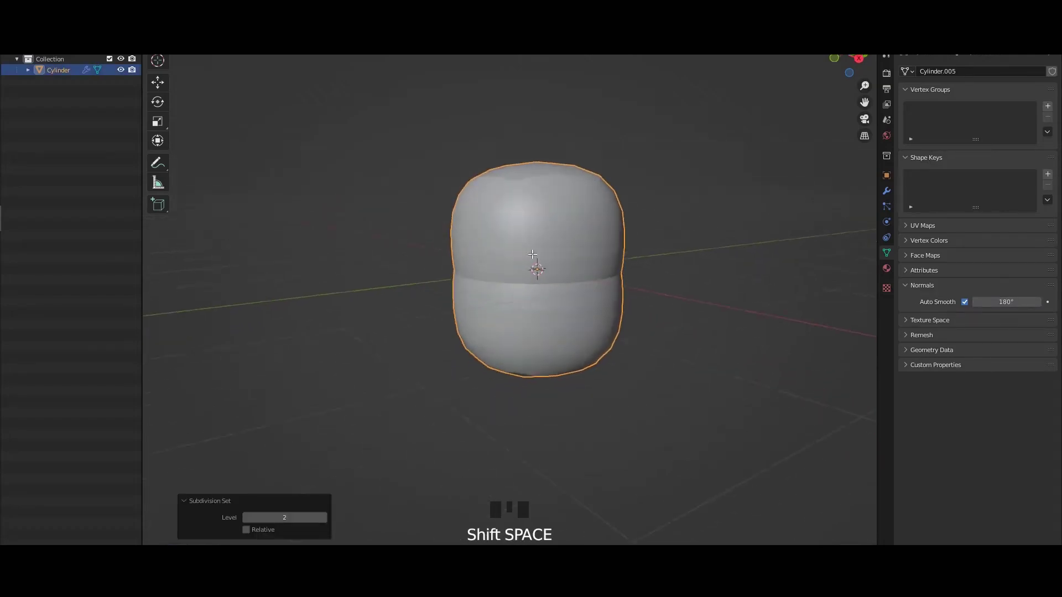
Select the middle edges with equal sharpness using Select Similar
{"action": "key", "text": "Tab"}
{"action": "left_click", "coordinate": [523, 287]}
{"action": "key", "text": "shift+g"}
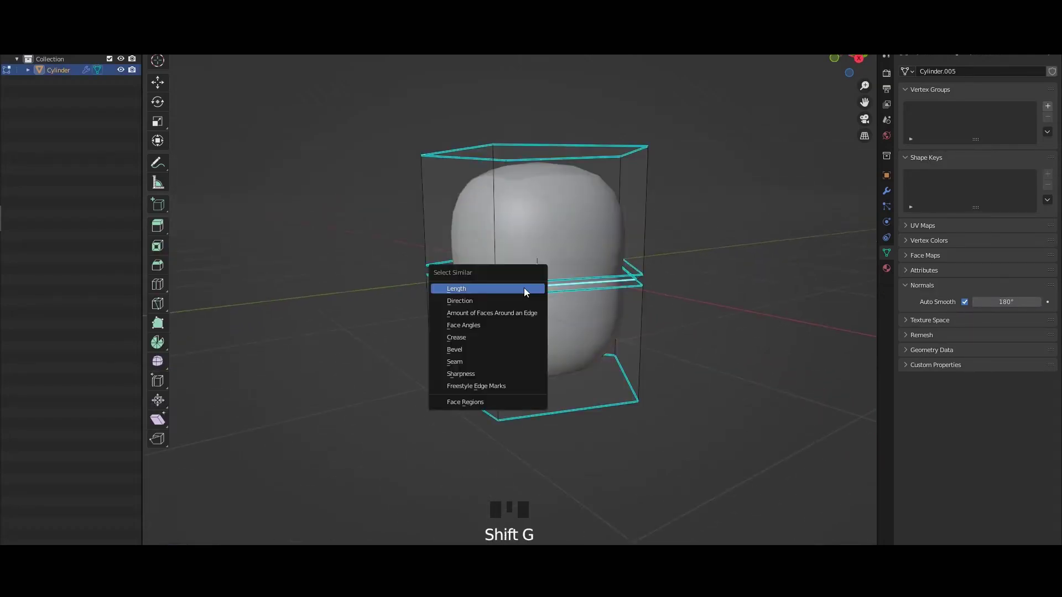
{"action": "left_click", "coordinate": [498, 374]}
{"action": "scroll", "coordinate": [509, 315], "scroll_direction": "down", "scroll_amount": 2}
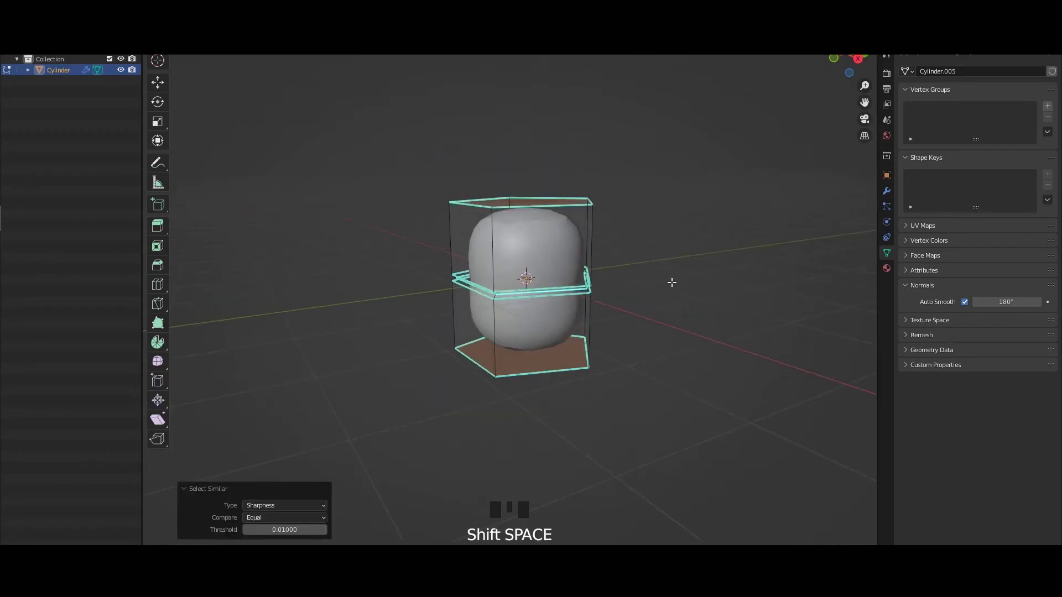
Raise the edge crease, flatten the sphere's left side with Plateau, then trim its top
{"action": "left_click", "coordinate": [818, 273]}
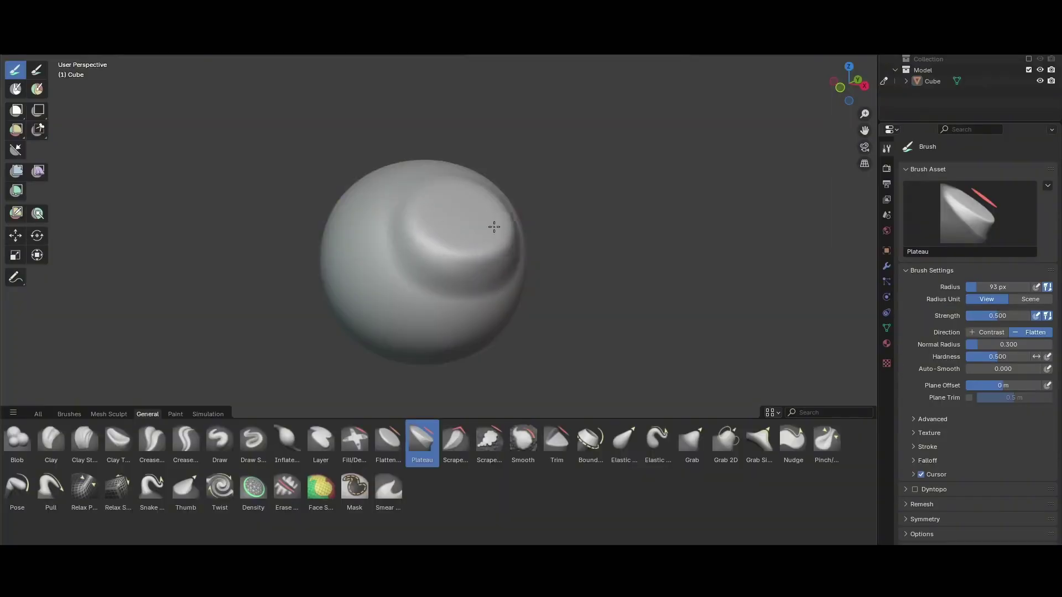
{"action": "mouse_move", "coordinate": [373, 241]}
{"action": "left_mouse_down"}
{"action": "mouse_move", "coordinate": [367, 208]}
{"action": "mouse_move", "coordinate": [351, 254]}
{"action": "left_mouse_up"}
{"action": "mouse_move", "coordinate": [351, 254]}
{"action": "middle_mouse_down"}
{"action": "mouse_move", "coordinate": [439, 284]}
{"action": "mouse_move", "coordinate": [475, 322]}
{"action": "middle_mouse_up"}
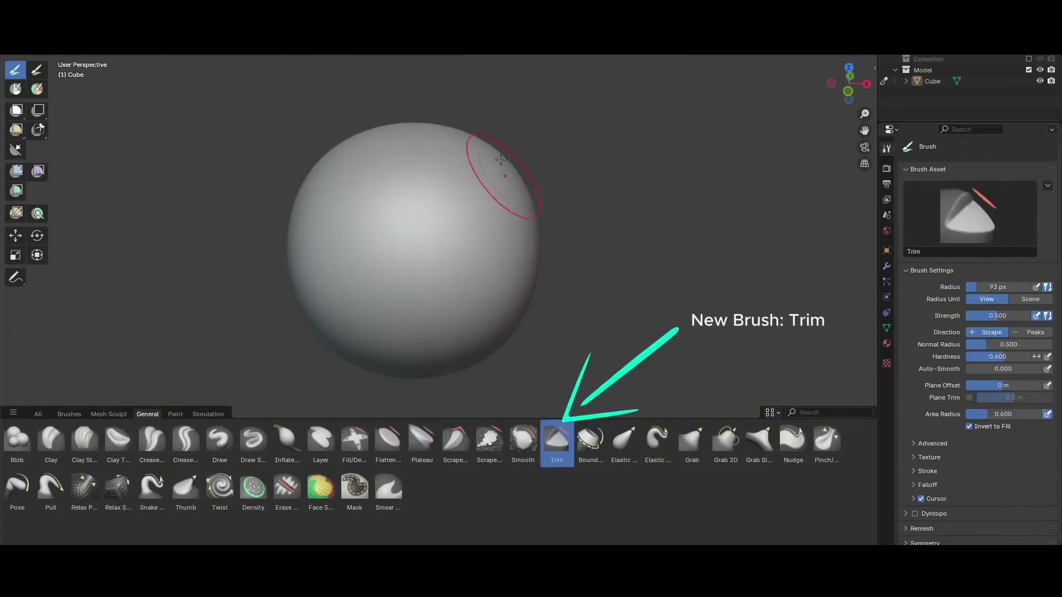
{"action": "scroll", "coordinate": [467, 214], "scroll_direction": "up", "scroll_amount": 2}
{"action": "mouse_move", "coordinate": [505, 275]}
{"action": "left_mouse_down"}
{"action": "mouse_move", "coordinate": [334, 162]}
{"action": "mouse_move", "coordinate": [316, 254]}
{"action": "left_mouse_up"}
{"action": "middle_click_drag", "start_coordinate": [316, 254], "coordinate": [481, 256]}
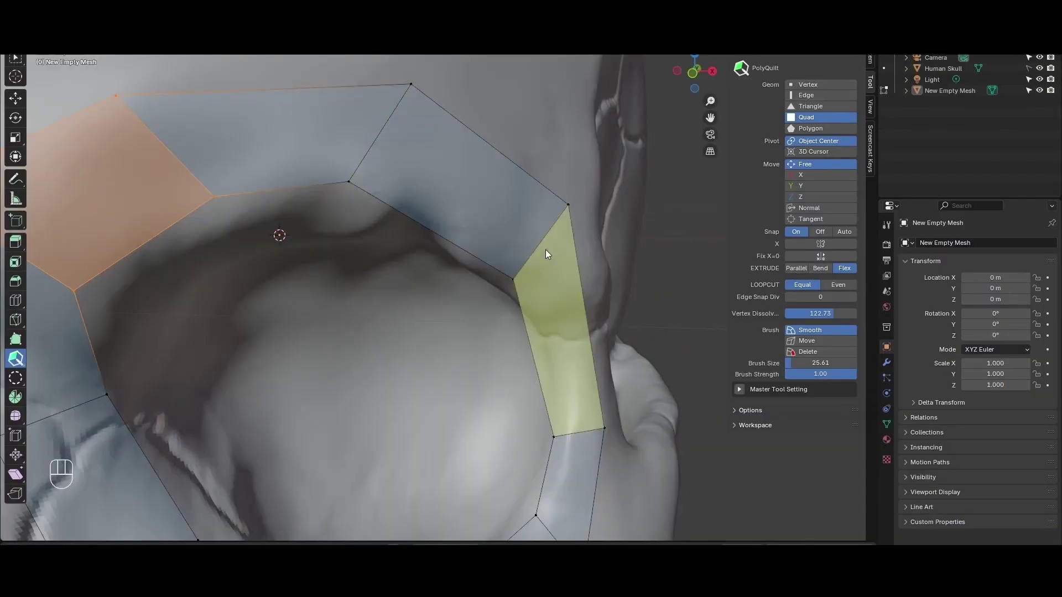
Undo the two misplaced faces, fill a quad between the strips, and turn the skull frontally
{"action": "key", "text": "ctrl+z"}
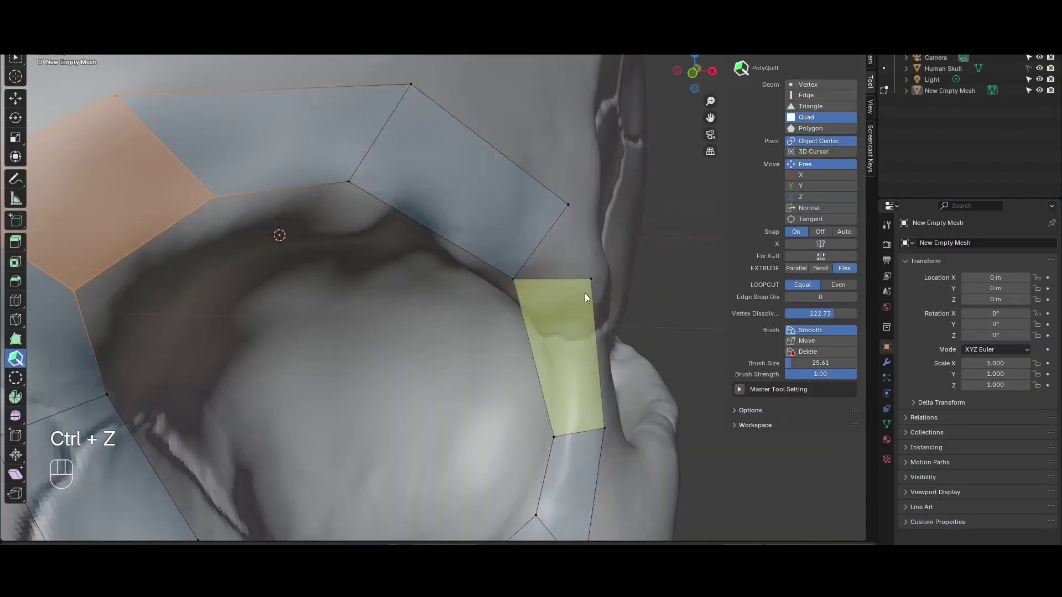
{"action": "key", "text": "ctrl+z"}
{"action": "left_click", "coordinate": [545, 234]}
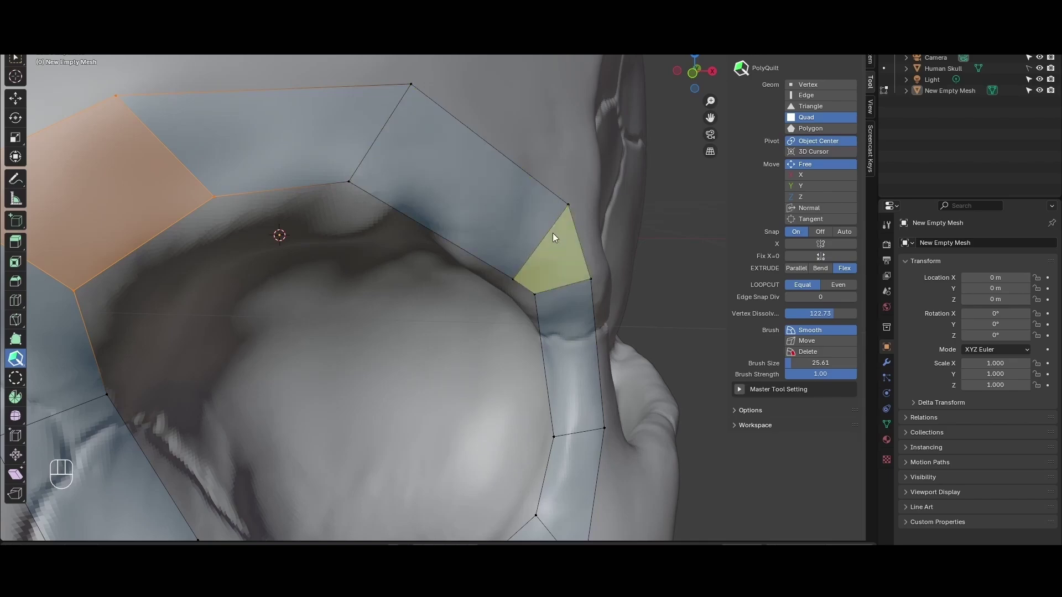
{"action": "scroll", "coordinate": [553, 232], "scroll_direction": "down", "scroll_amount": 5}
{"action": "scroll", "coordinate": [529, 221], "scroll_direction": "down", "scroll_amount": 3}
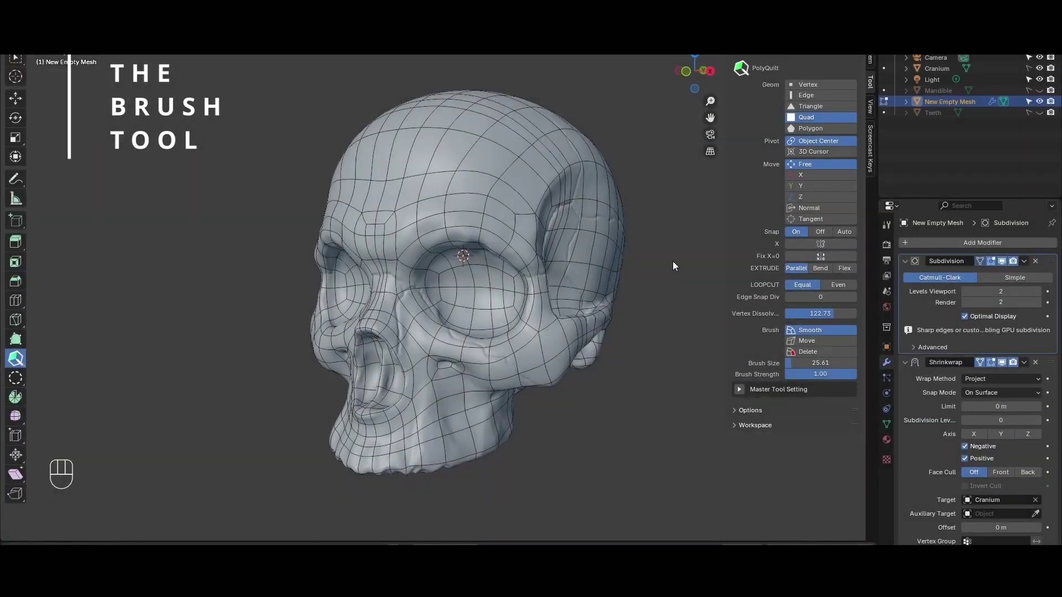
{"action": "middle_click_drag", "start_coordinate": [518, 212], "coordinate": [571, 226]}
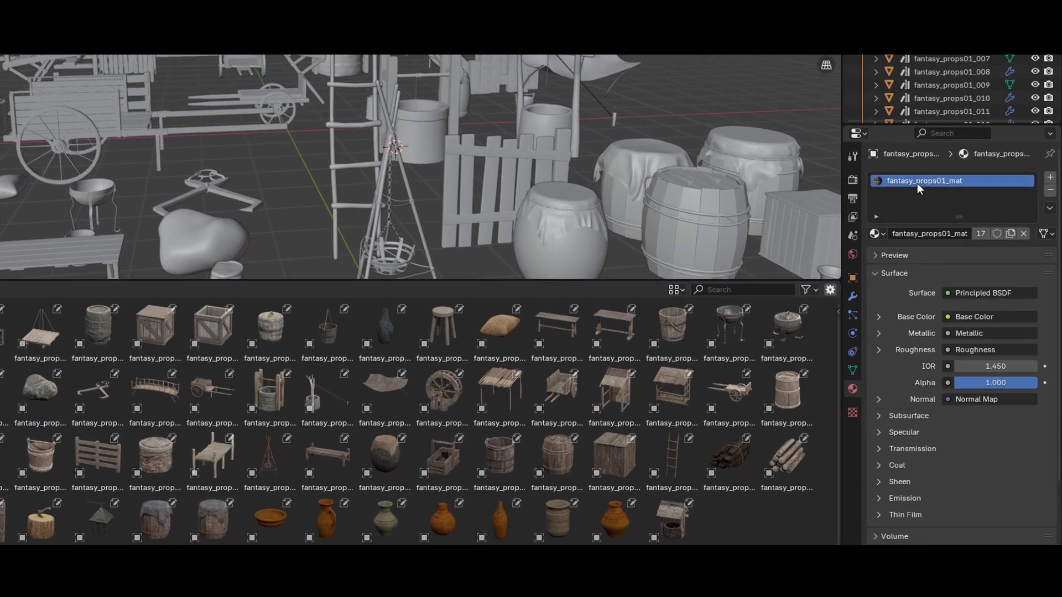
Mark fantasy_props01_mat as an asset and view its details and preview in the sidebar
{"action": "right_click", "coordinate": [917, 183]}
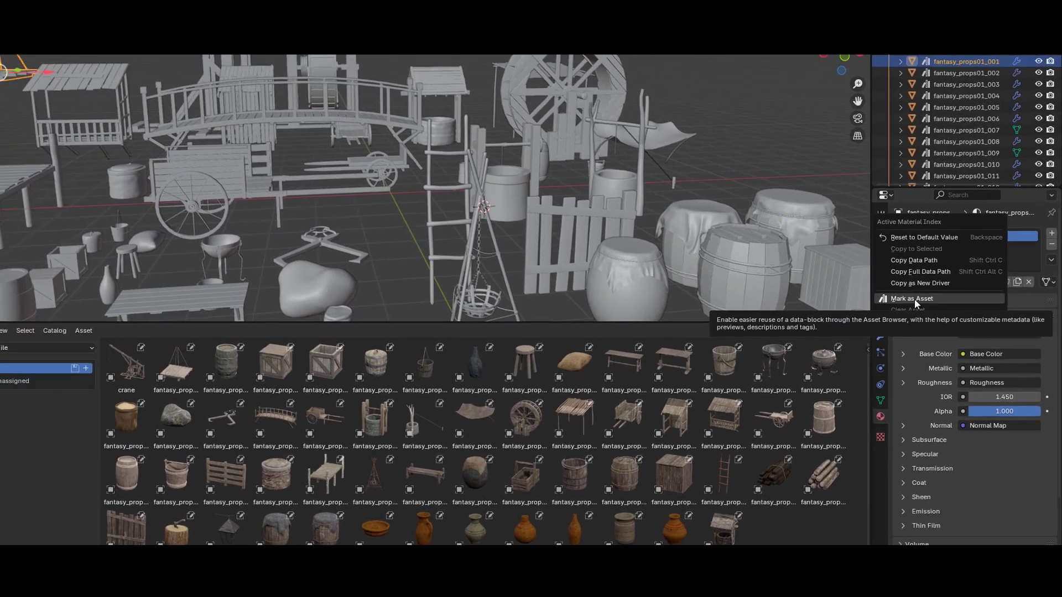
{"action": "left_click", "coordinate": [892, 253]}
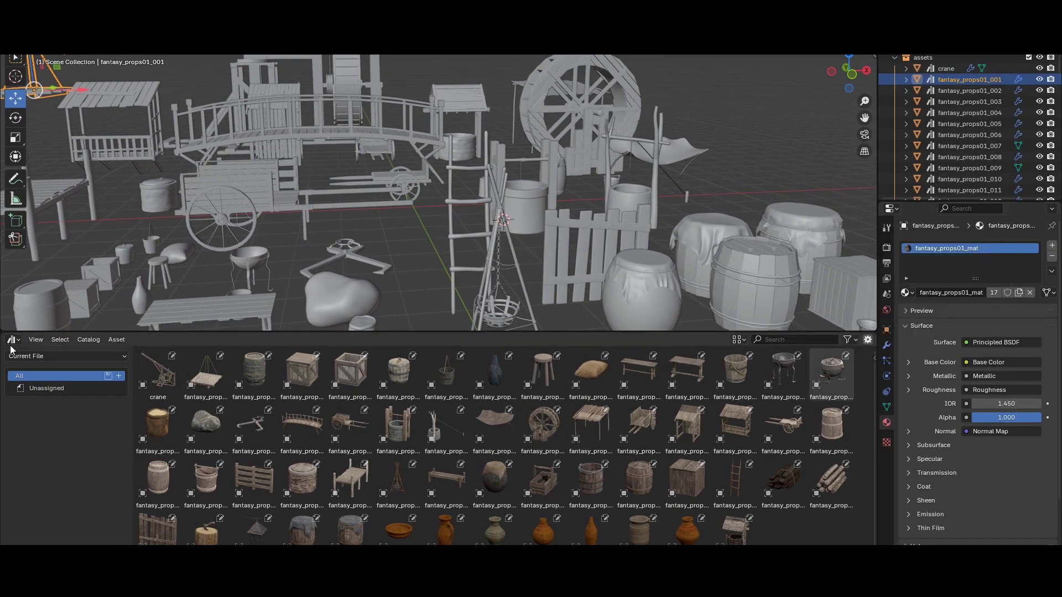
{"action": "left_click_drag", "start_coordinate": [870, 370], "coordinate": [716, 367]}
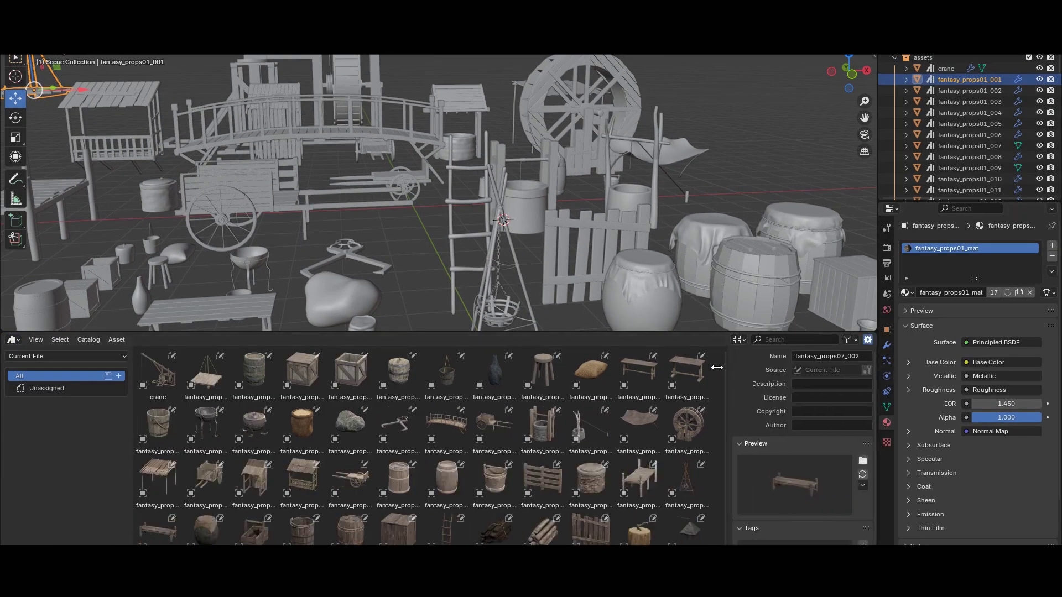
{"action": "left_click", "coordinate": [862, 461]}
{"action": "key", "text": "Escape"}
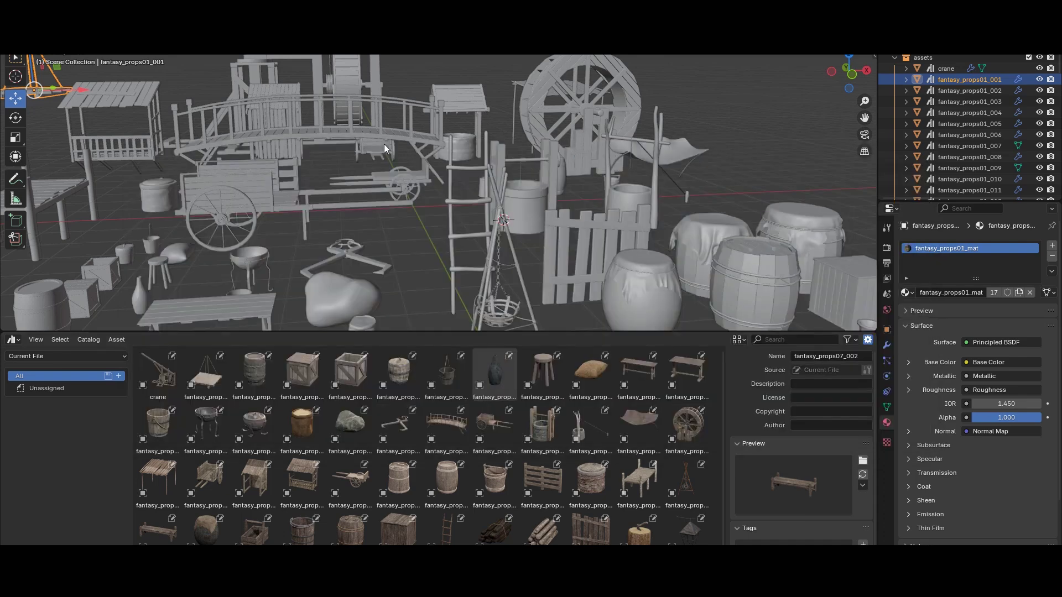
{"action": "left_click", "coordinate": [24, 54]}
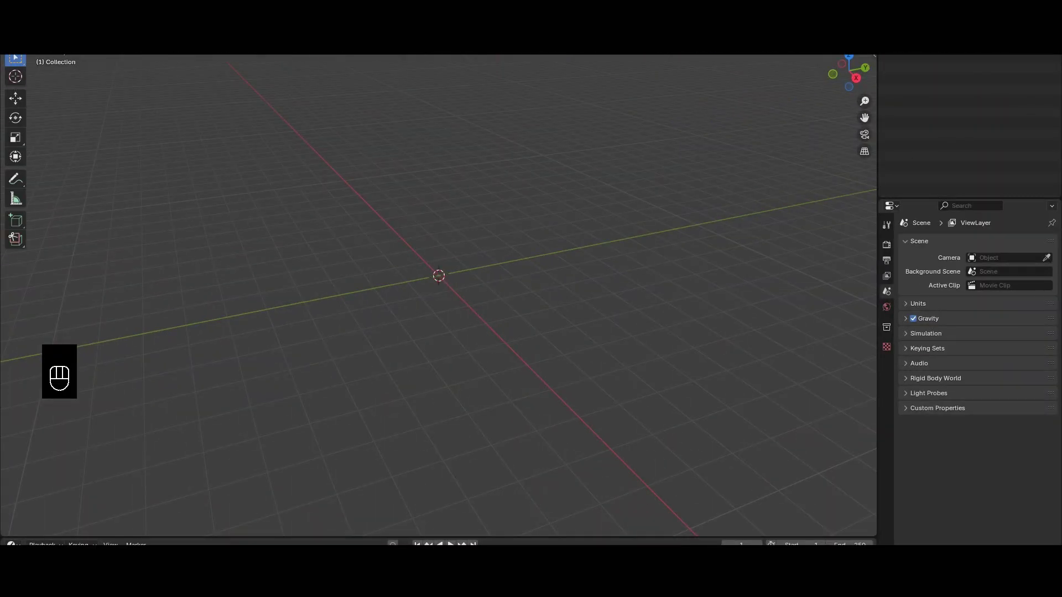
Register the Asset Browser > Medieval props folder as an asset library in File Paths
{"action": "left_click", "coordinate": [36, 233]}
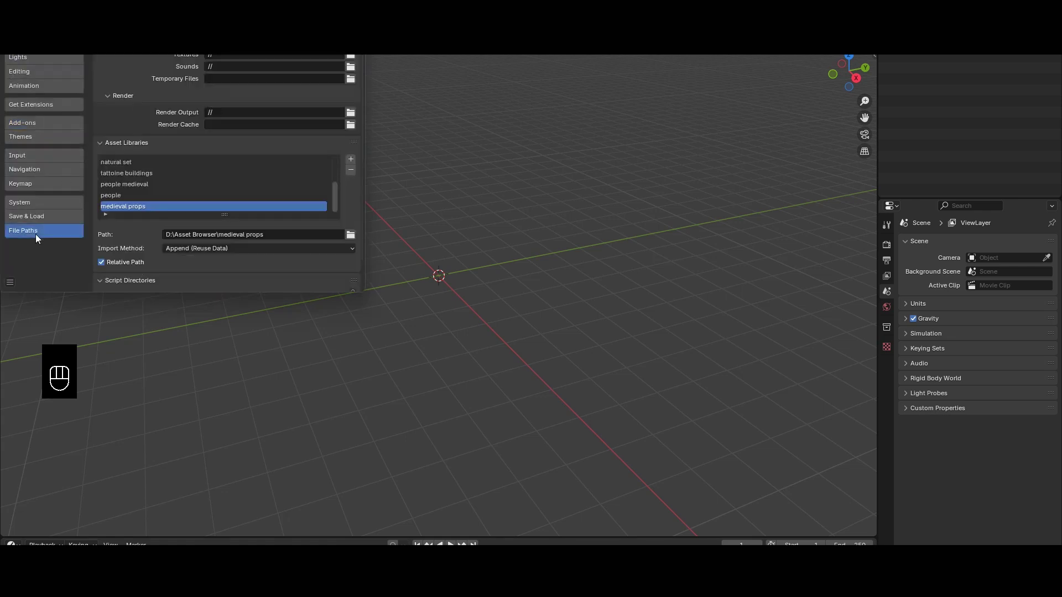
{"action": "left_click", "coordinate": [352, 160]}
{"action": "double_click", "coordinate": [170, 58]}
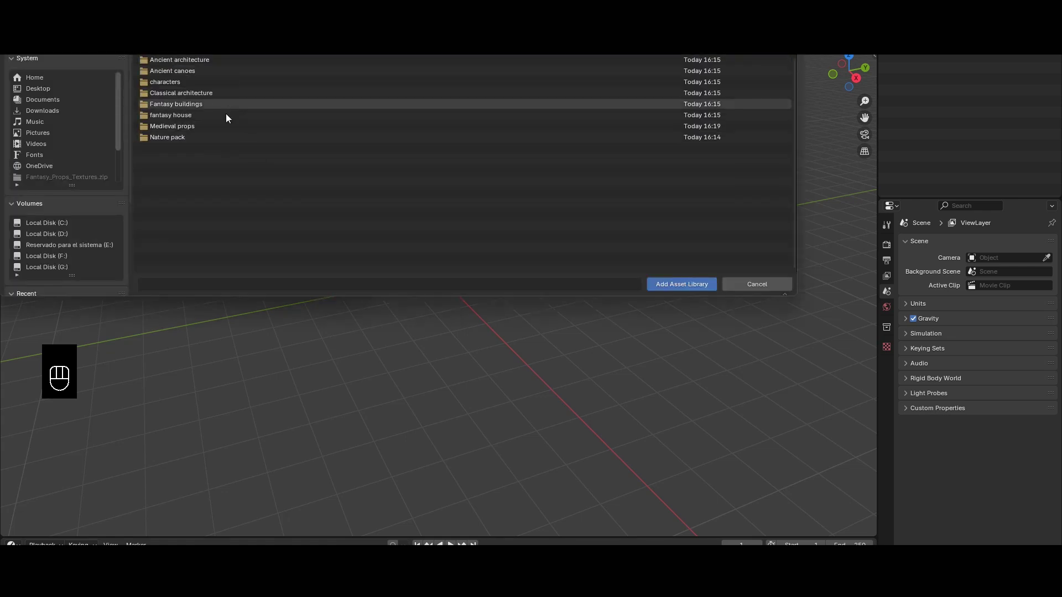
{"action": "double_click", "coordinate": [191, 126]}
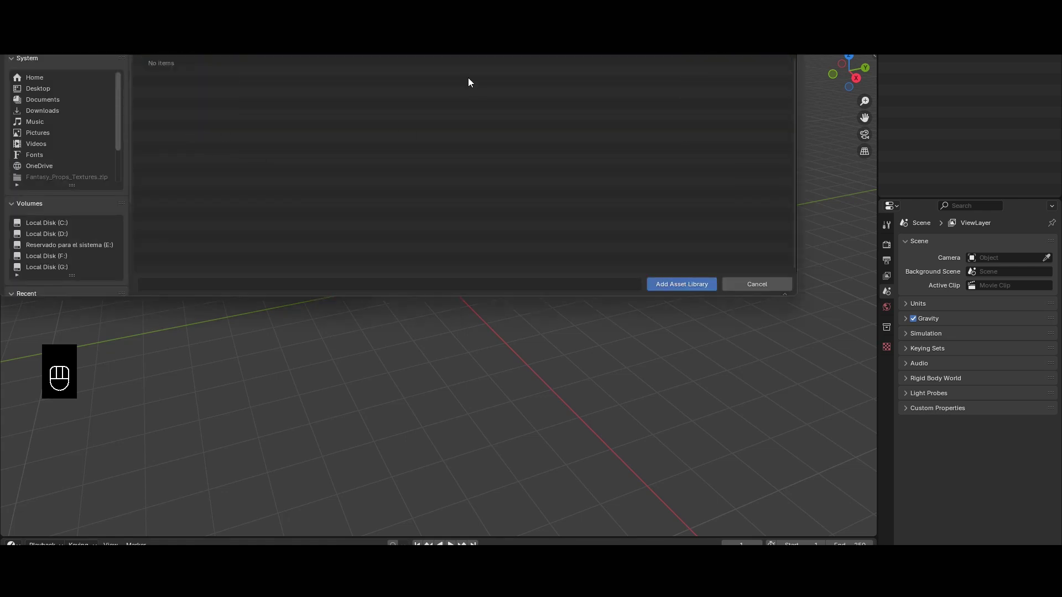
{"action": "left_click", "coordinate": [679, 286]}
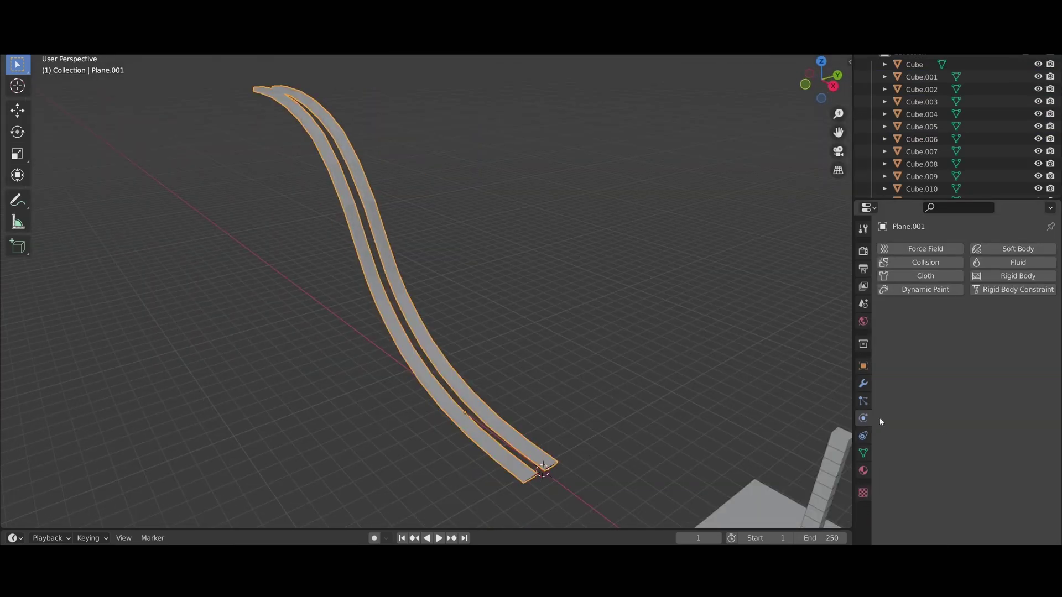
Give the curved rails a Passive rigid body with Mesh collision shape
{"action": "left_click", "coordinate": [986, 279]}
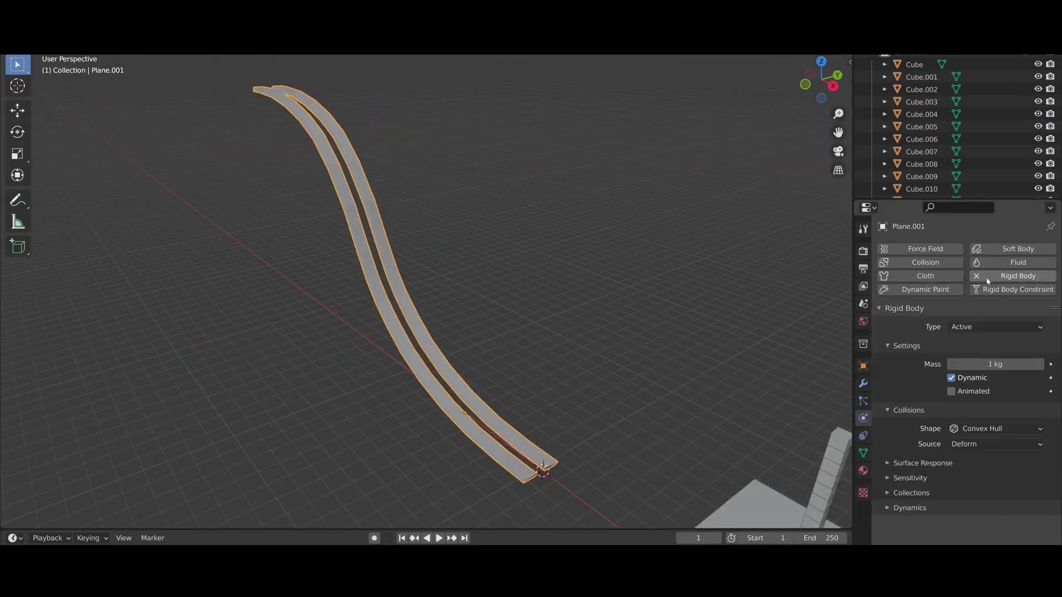
{"action": "left_click", "coordinate": [966, 356]}
{"action": "left_click", "coordinate": [989, 496]}
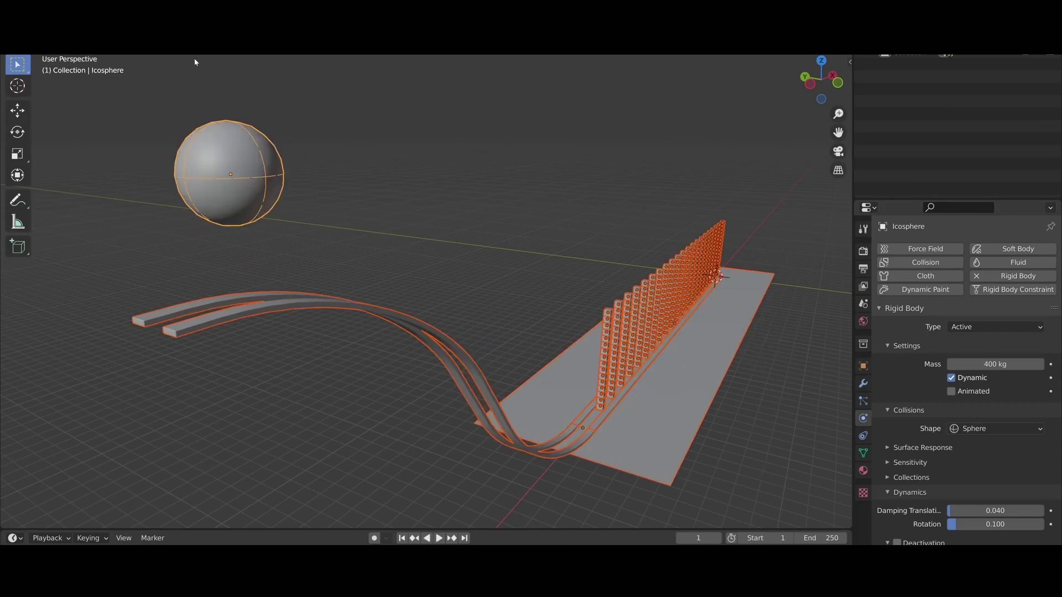
Bake frames 1–250 of the simulation to keyframes and parent the objects to the bars
{"action": "right_click", "coordinate": [230, 182]}
{"action": "left_click", "coordinate": [372, 432]}
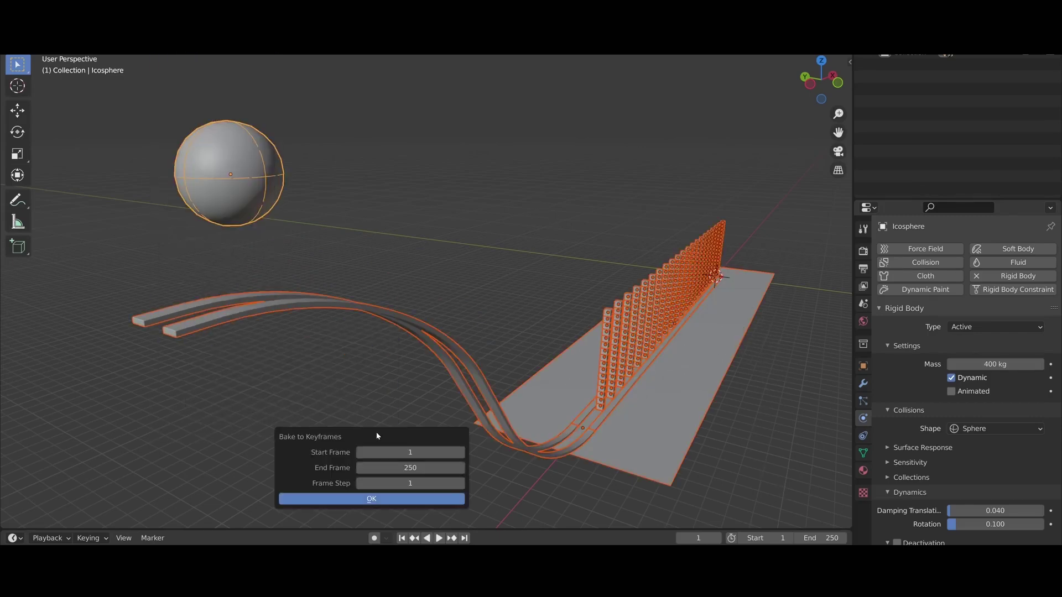
{"action": "left_click", "coordinate": [391, 498]}
{"action": "left_click", "coordinate": [273, 294], "text": "shift"}
{"action": "right_click", "coordinate": [248, 331]}
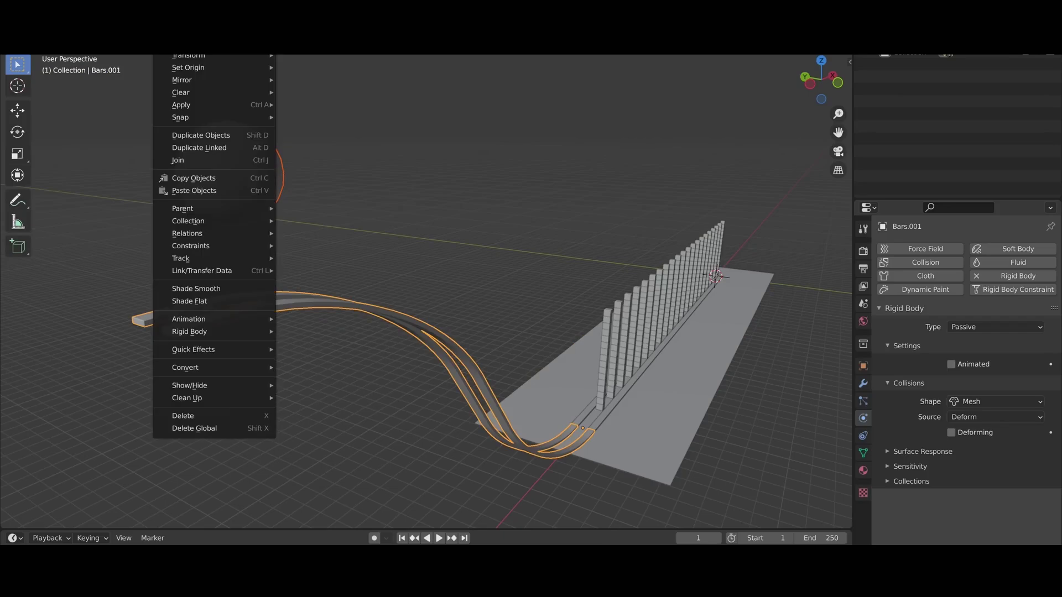
{"action": "left_click", "coordinate": [351, 206]}
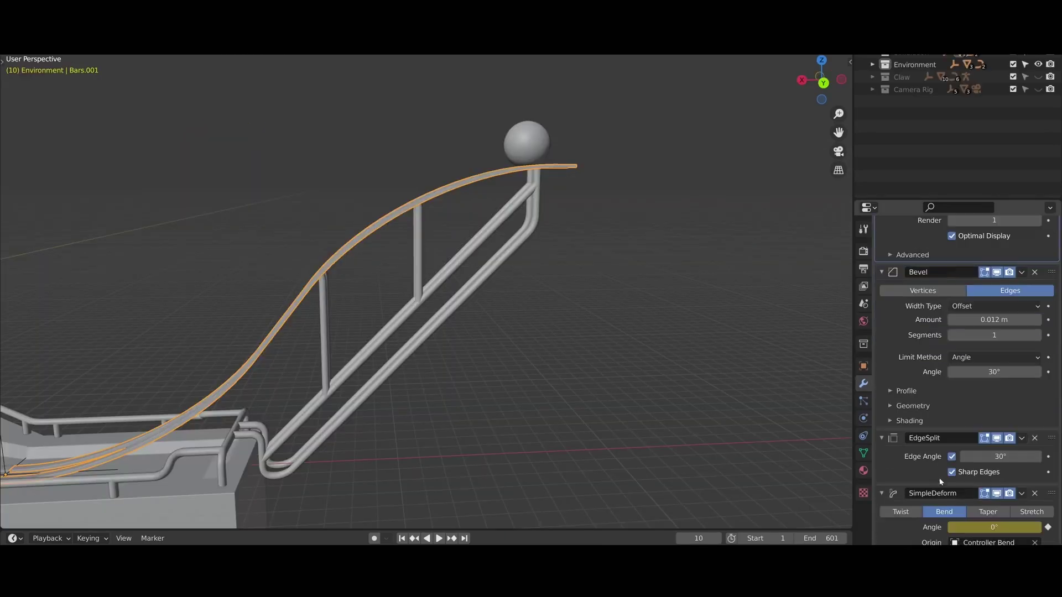
Rotate the right edge rails, then play the claw animation and orbit around it
{"action": "left_click", "coordinate": [505, 217]}
{"action": "key", "text": "s"}
{"action": "key", "text": "y"}
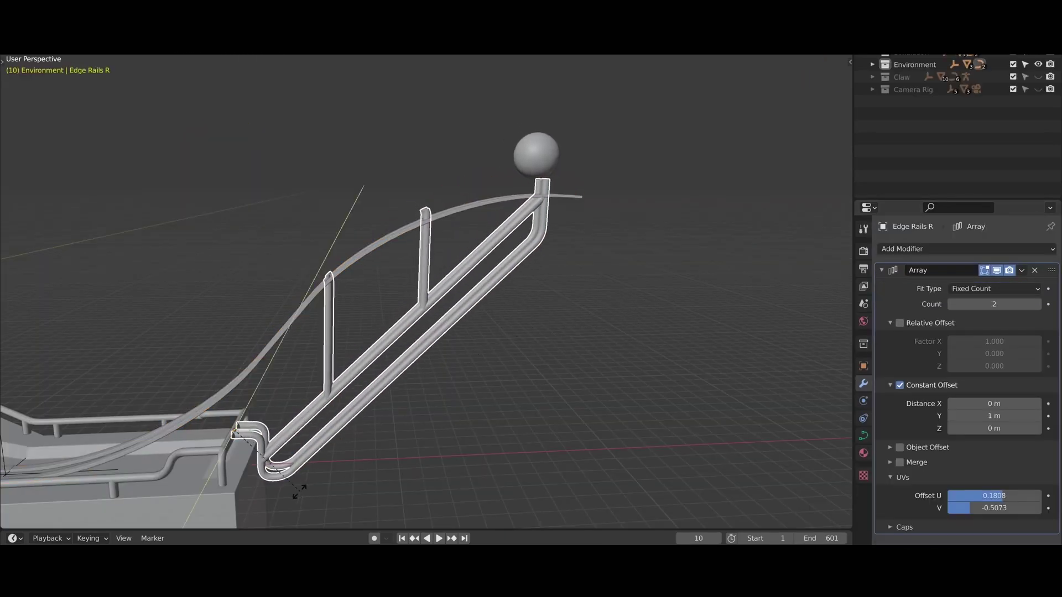
{"action": "left_click", "coordinate": [426, 472]}
{"action": "key", "text": "space"}
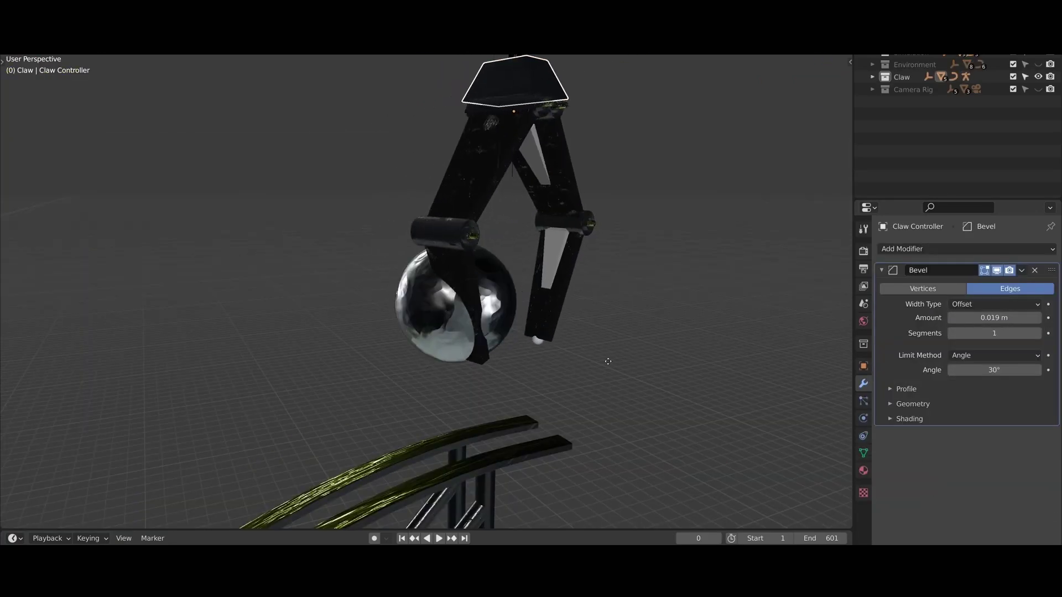
{"action": "key", "text": "space"}
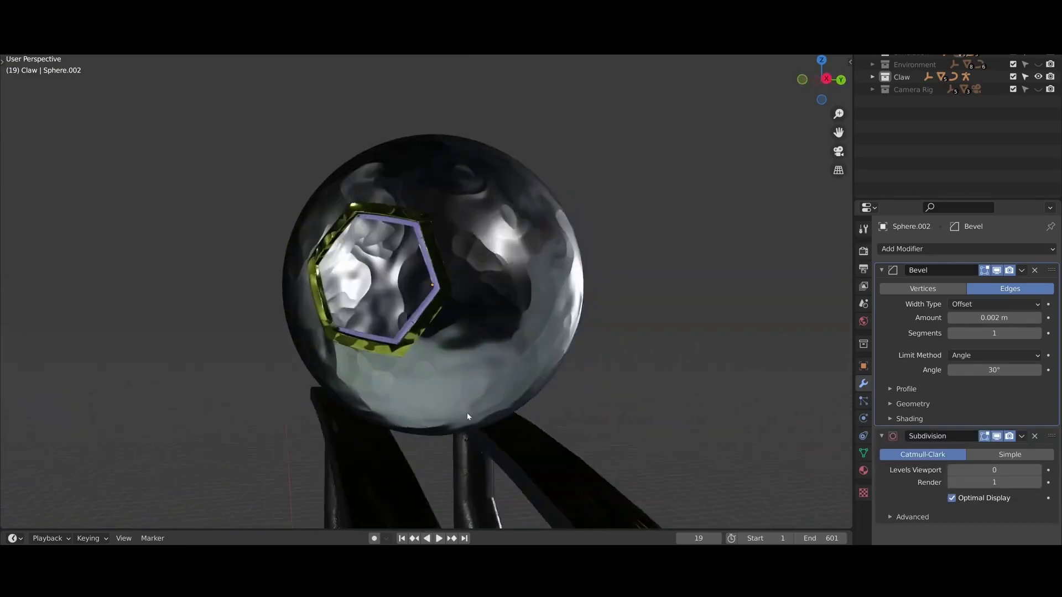
{"action": "middle_click_drag", "start_coordinate": [466, 417], "coordinate": [528, 320]}
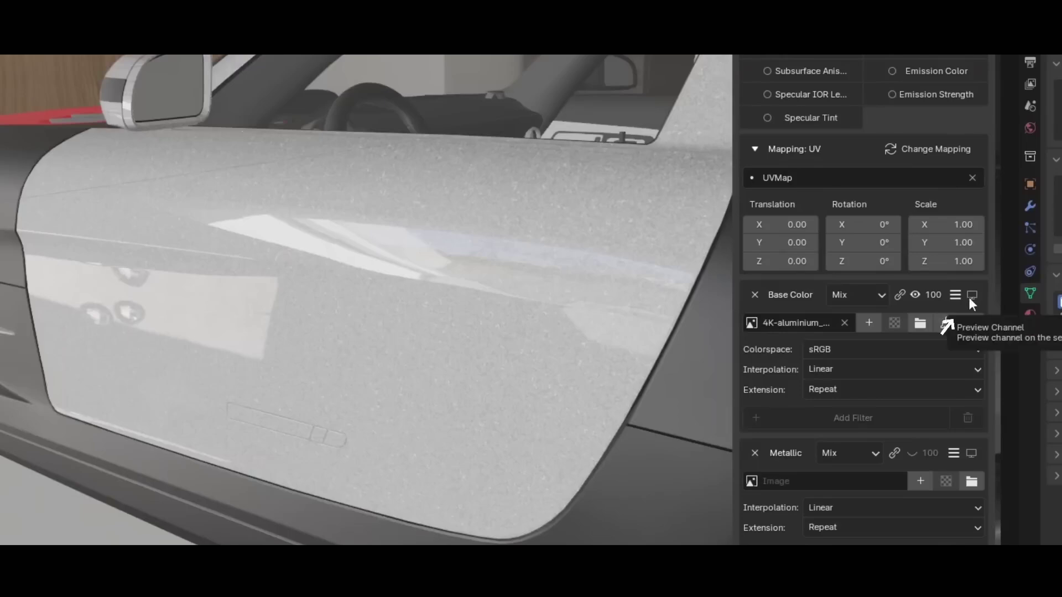
Paint a red Base Color stroke on the car door and switch rendering to GPU Compute
{"action": "left_click", "coordinate": [970, 295]}
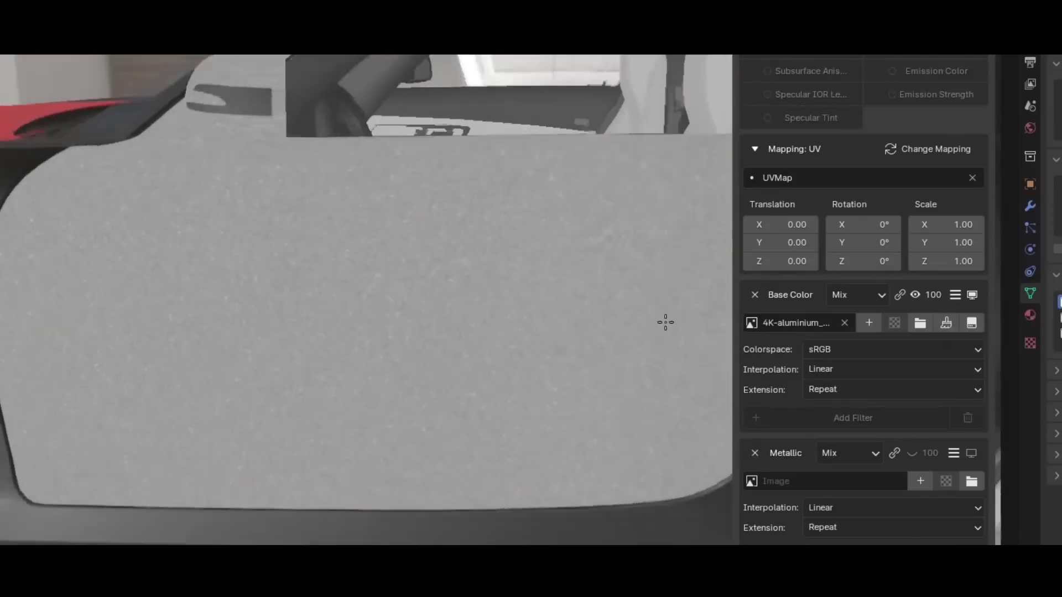
{"action": "left_click", "coordinate": [946, 323]}
{"action": "left_click_drag", "start_coordinate": [424, 220], "coordinate": [400, 260]}
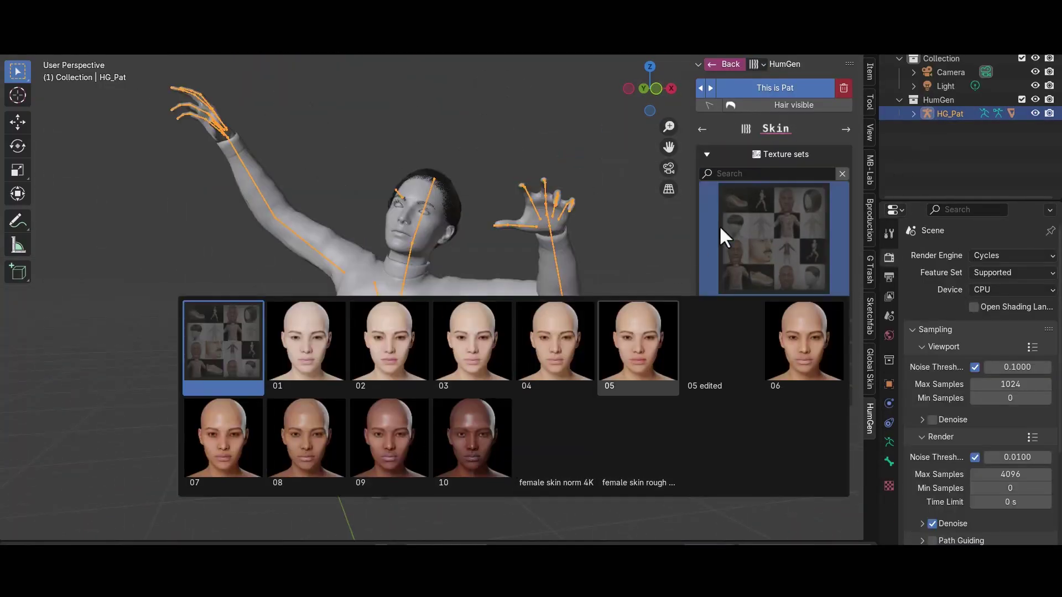
{"action": "left_click", "coordinate": [1014, 289]}
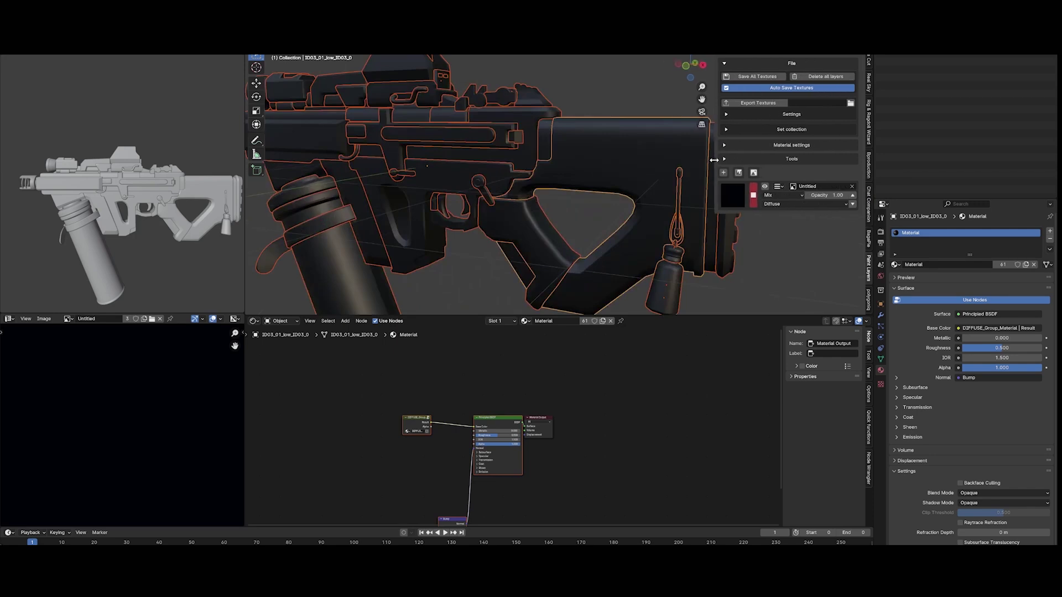
{"action": "middle_click_drag", "start_coordinate": [701, 159], "coordinate": [615, 171], "text": "shift"}
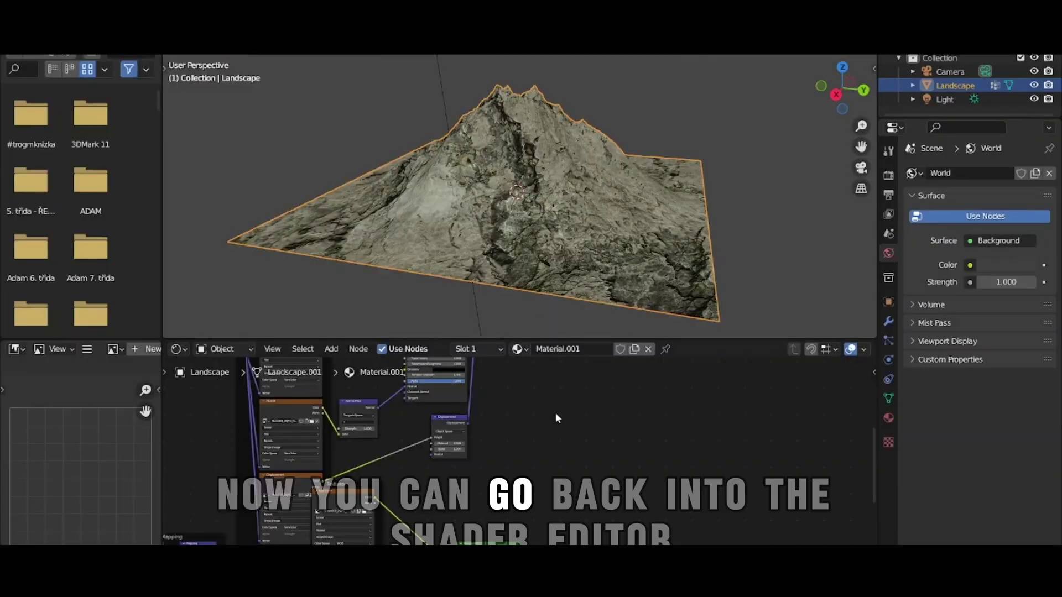
Add an Attribute node via the 'attr' search and show the mesh's Color Attributes
{"action": "key", "text": "shift+a"}
{"action": "type", "text": "attr"}
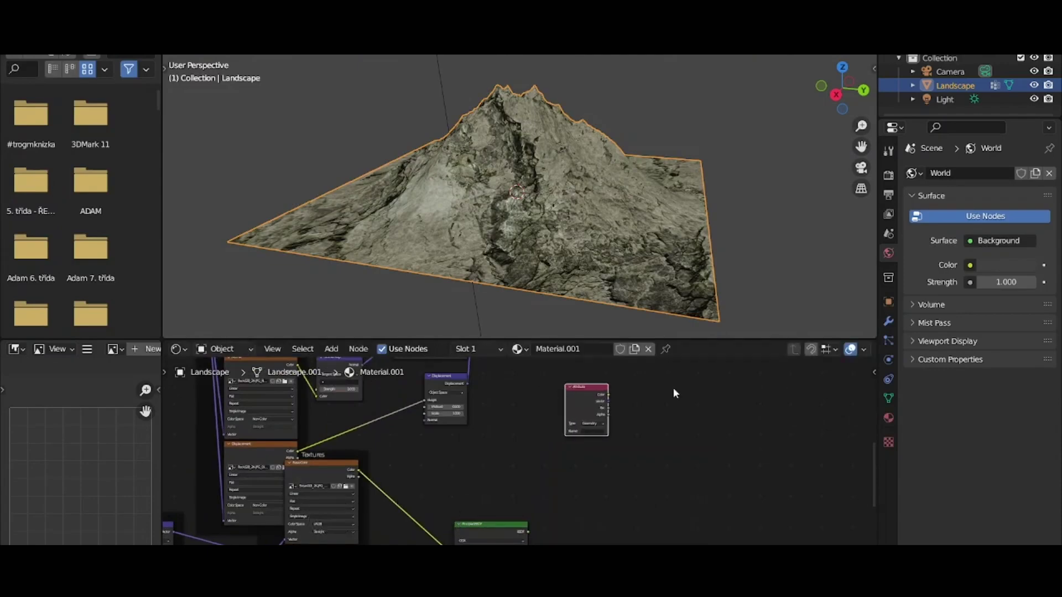
{"action": "left_click", "coordinate": [887, 398]}
{"action": "left_click", "coordinate": [945, 427]}
{"action": "scroll", "coordinate": [651, 414], "scroll_direction": "up", "scroll_amount": 3}
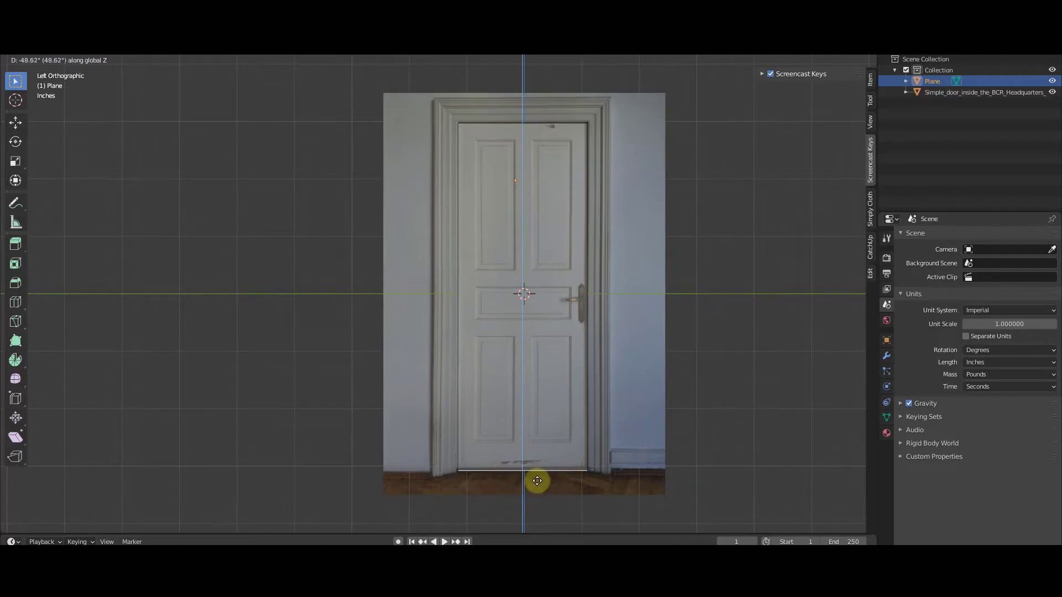
Lower the door plane on Z, convert the strokes into rope curves and play them
{"action": "left_click", "coordinate": [537, 481]}
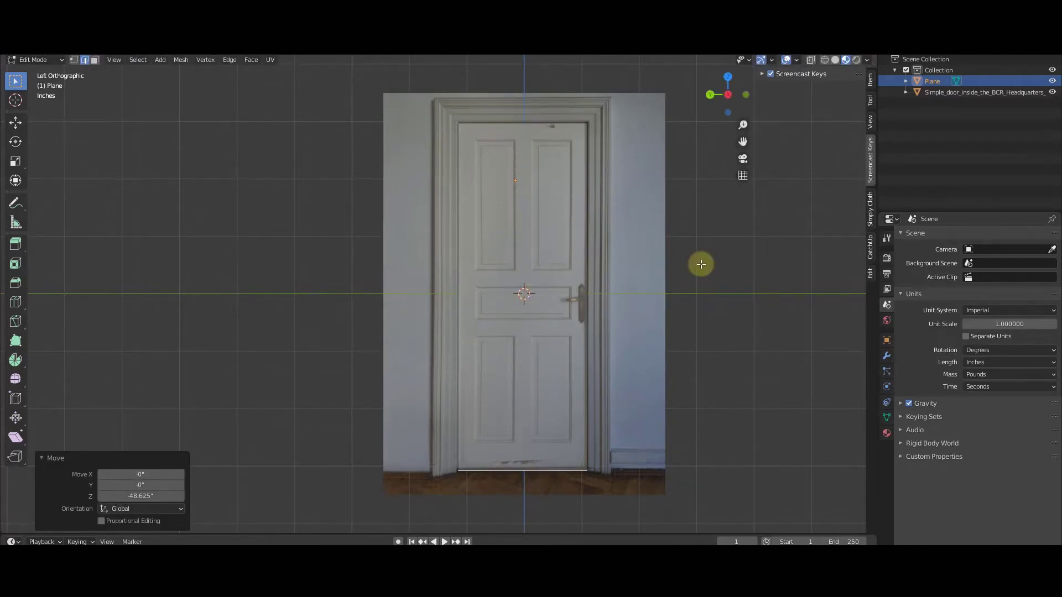
{"action": "middle_click_drag", "start_coordinate": [701, 263], "coordinate": [482, 341]}
{"action": "left_click_drag", "start_coordinate": [724, 103], "coordinate": [735, 91]}
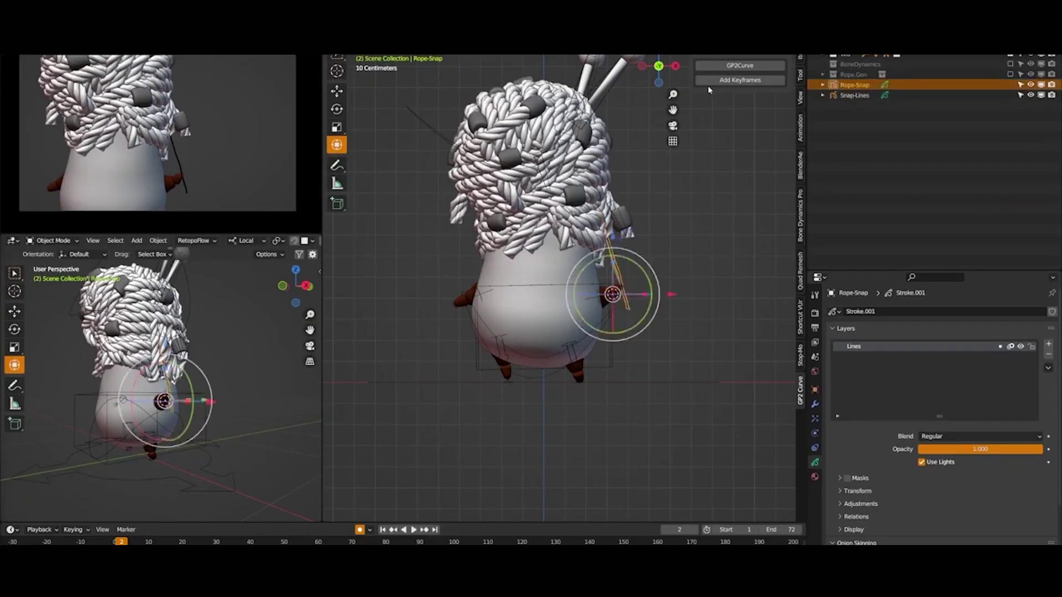
{"action": "left_click", "coordinate": [739, 65]}
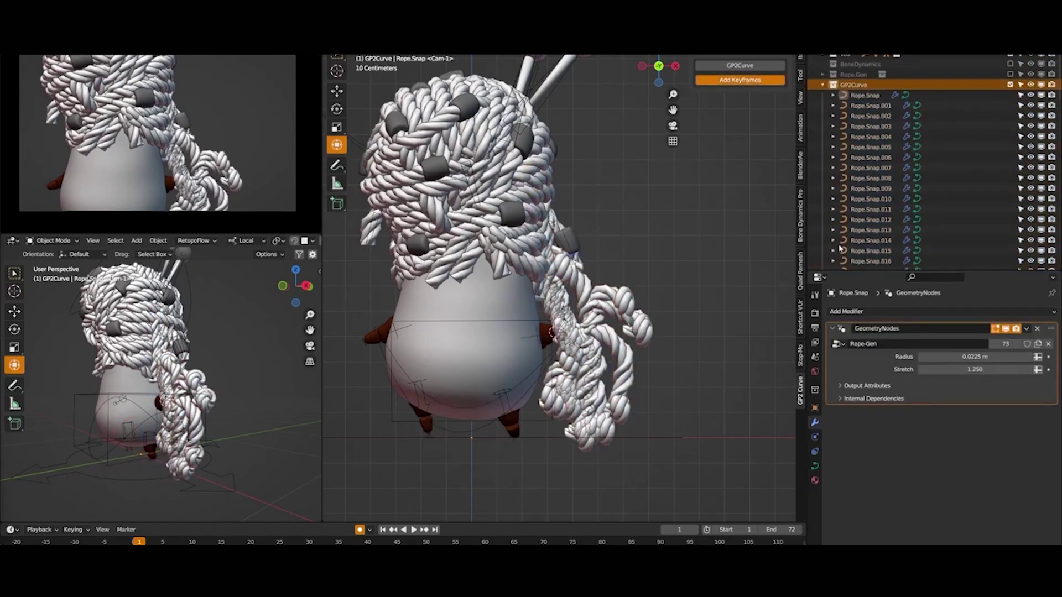
{"action": "key", "text": "space"}
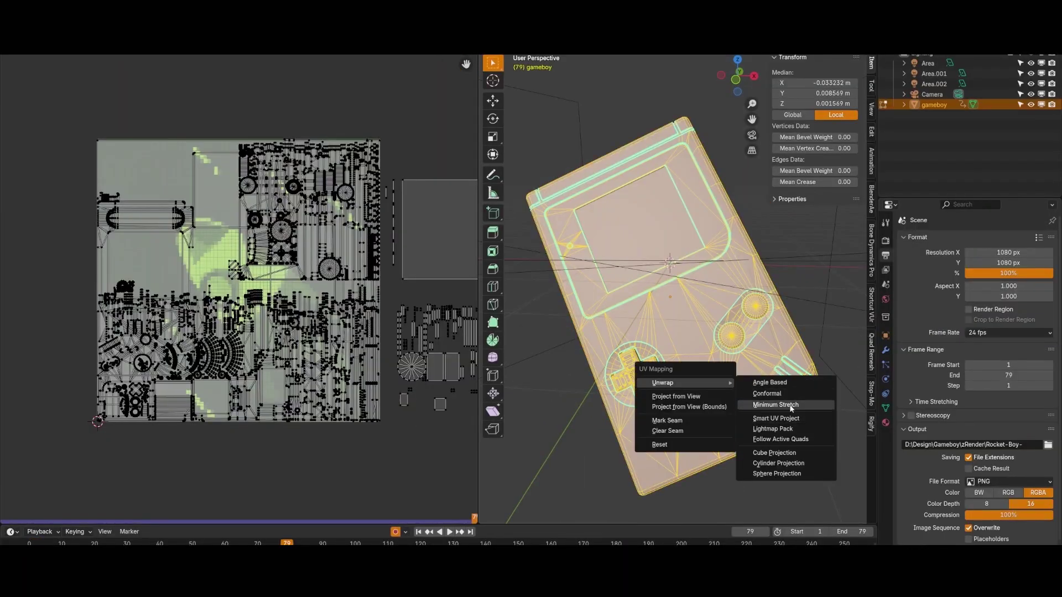
Re-unwrap the gameboy with Minimum Stretch and raise the unwrap iterations
{"action": "left_click", "coordinate": [790, 404]}
{"action": "left_click", "coordinate": [528, 516]}
{"action": "left_click", "coordinate": [649, 442]}
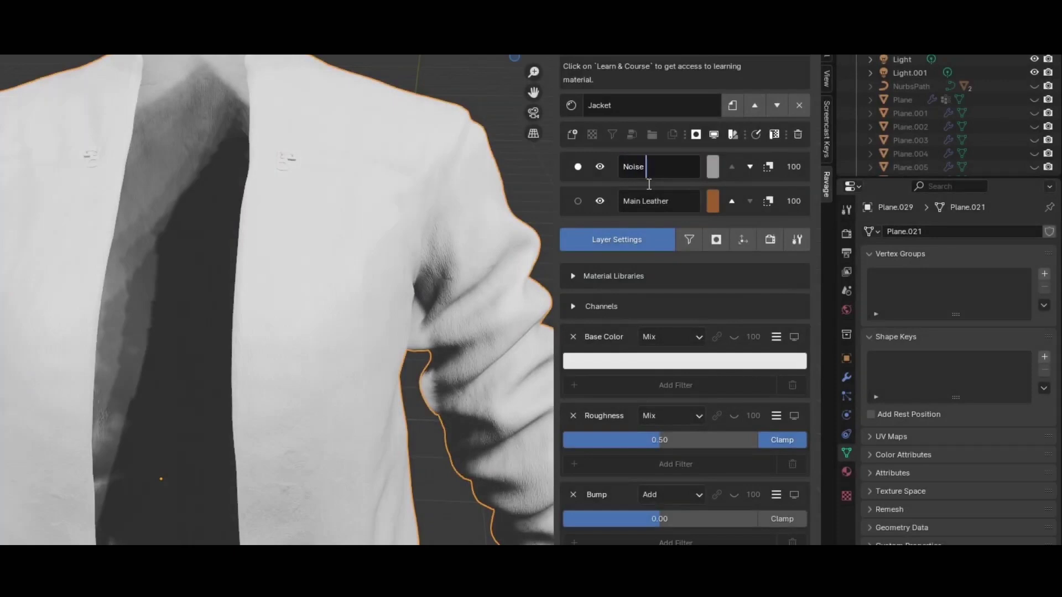
Add a noise texture layer to the jacket and feed its Fac into the second ColorRamp
{"action": "left_click", "coordinate": [597, 305]}
{"action": "left_click", "coordinate": [634, 306]}
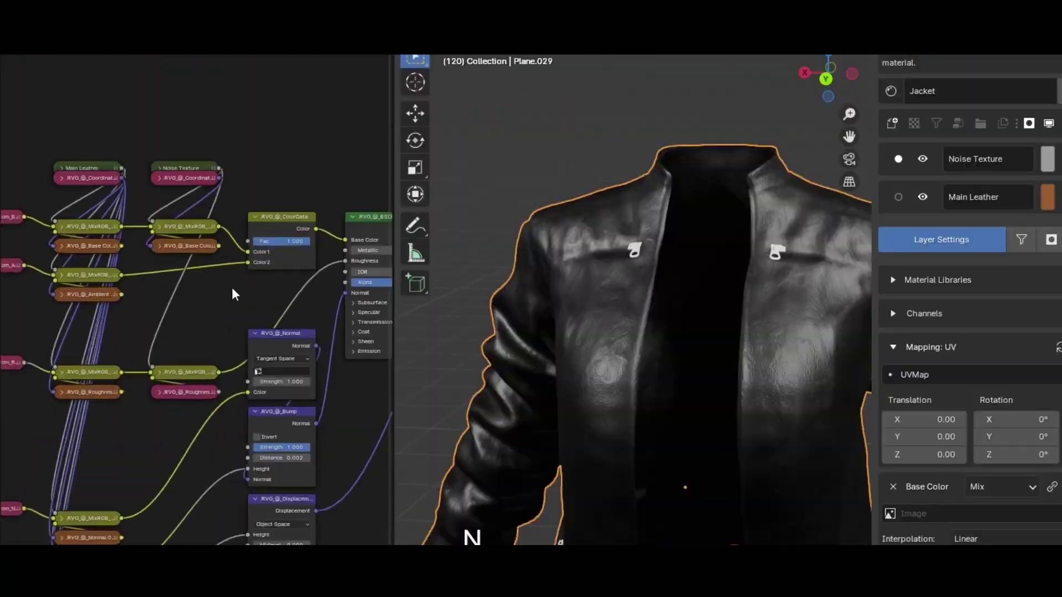
{"action": "left_click", "coordinate": [304, 270]}
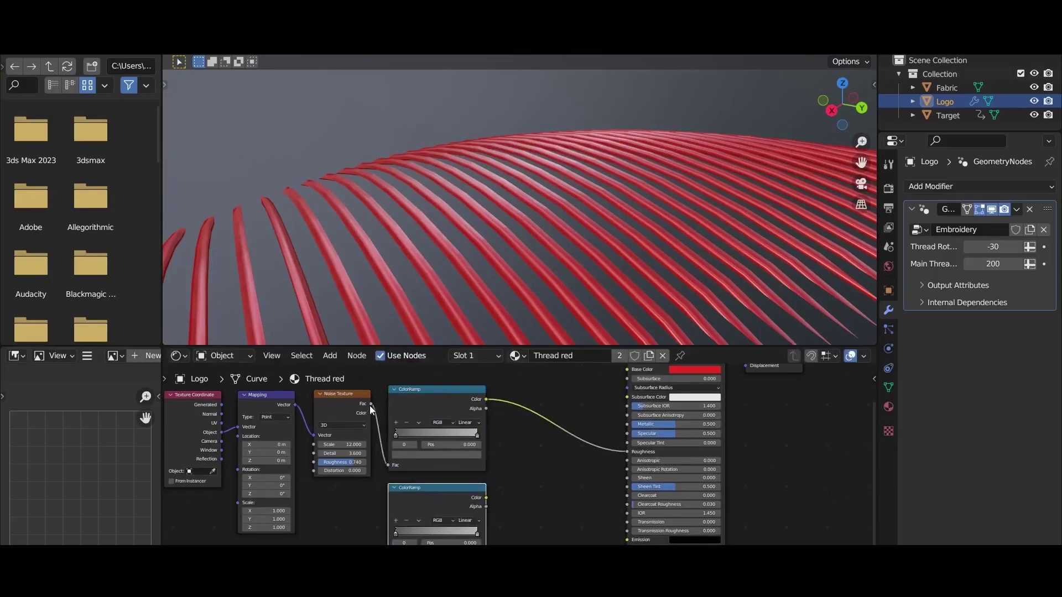
{"action": "left_click_drag", "start_coordinate": [370, 404], "coordinate": [385, 493]}
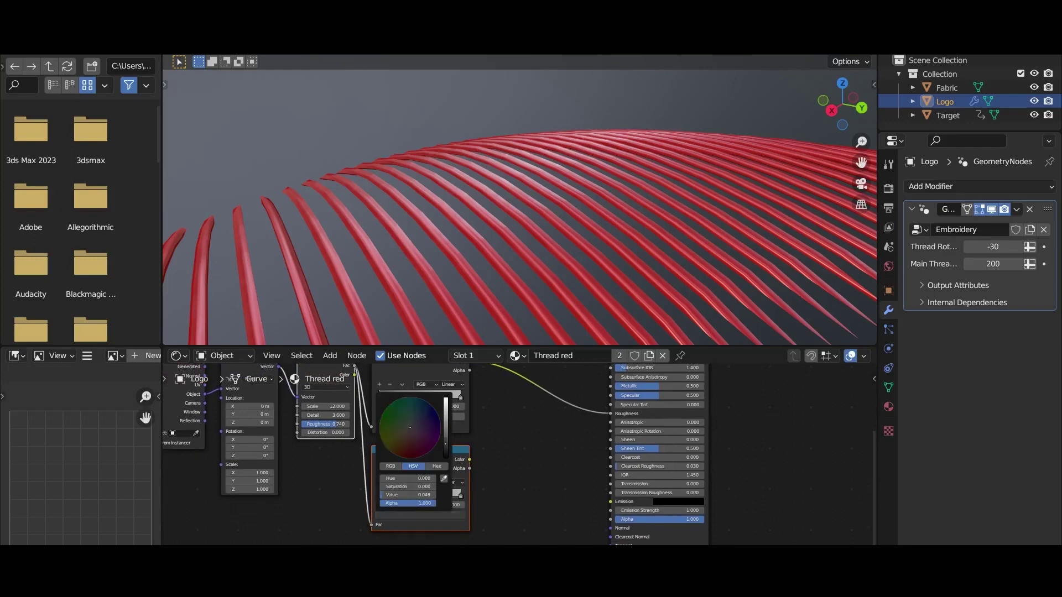
{"action": "scroll", "coordinate": [477, 470], "scroll_direction": "up", "scroll_amount": 2}
Add a Bump node driven by the ColorRamp colour, wire it to the BSDF Normal, and lower its Distance
{"action": "key", "text": "shift+a"}
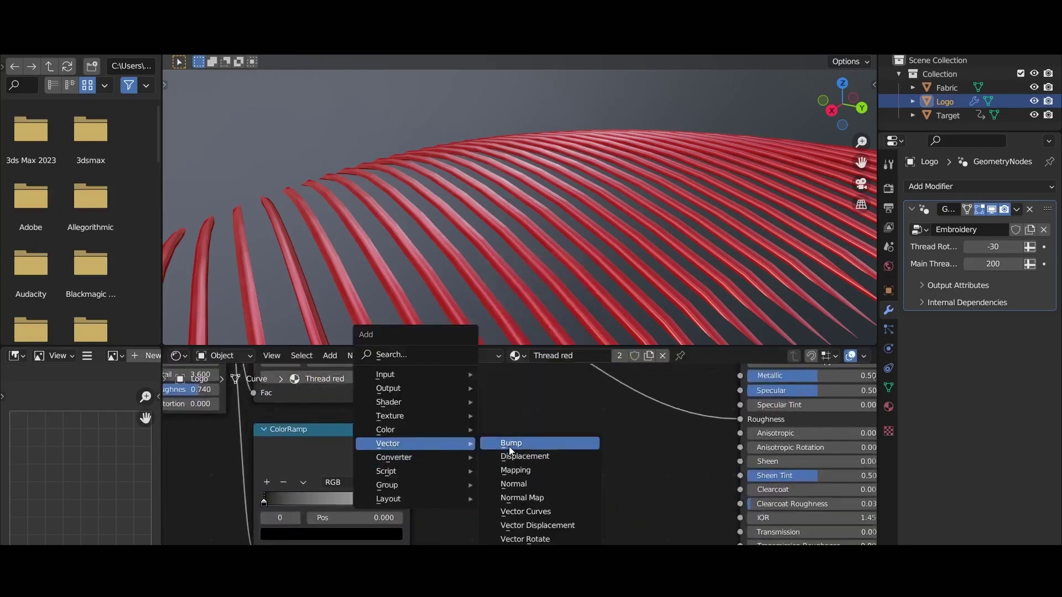
{"action": "left_click", "coordinate": [508, 444]}
{"action": "left_click_drag", "start_coordinate": [410, 446], "coordinate": [461, 513]}
{"action": "left_click_drag", "start_coordinate": [555, 449], "coordinate": [657, 521]}
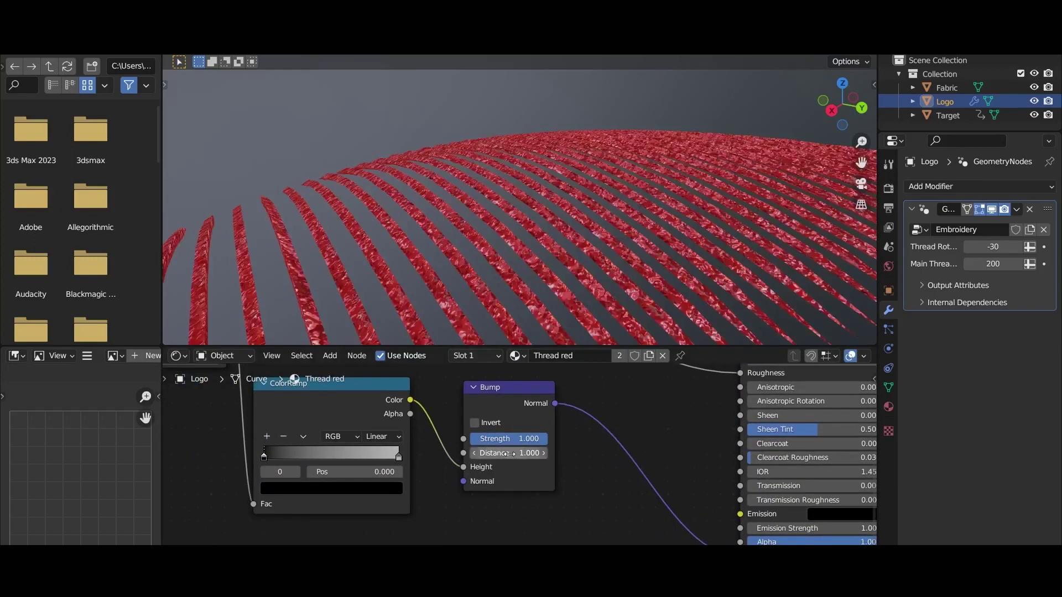
{"action": "left_click_drag", "start_coordinate": [509, 453], "coordinate": [512, 440]}
{"action": "scroll", "coordinate": [419, 447], "scroll_direction": "down", "scroll_amount": 3}
{"action": "key", "text": "shift+a"}
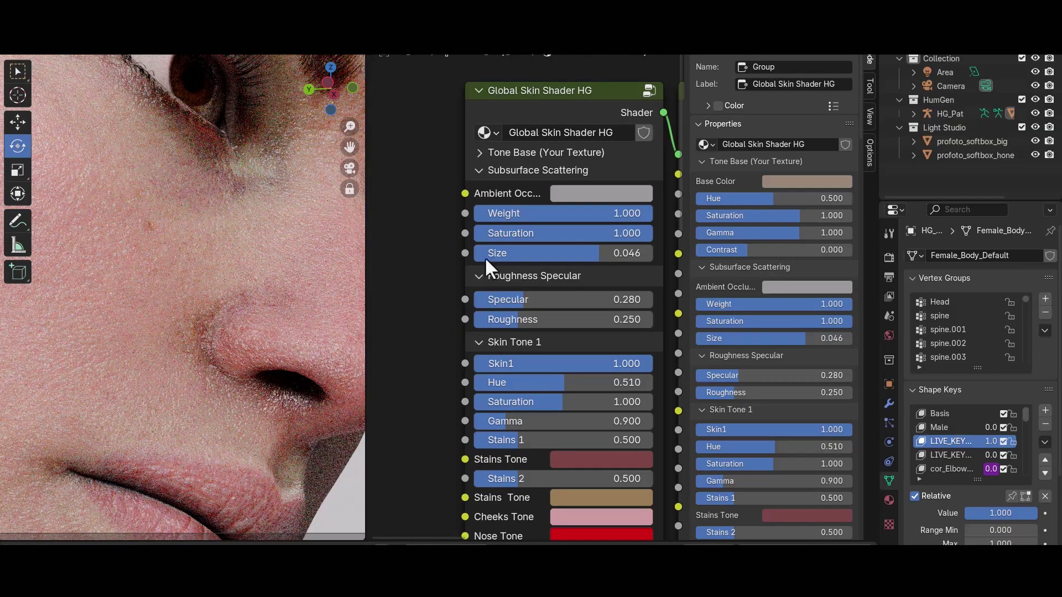
Expand Skin Tone 1, set Lips Tone to green, then undo back to the pink lips
{"action": "left_click", "coordinate": [480, 153]}
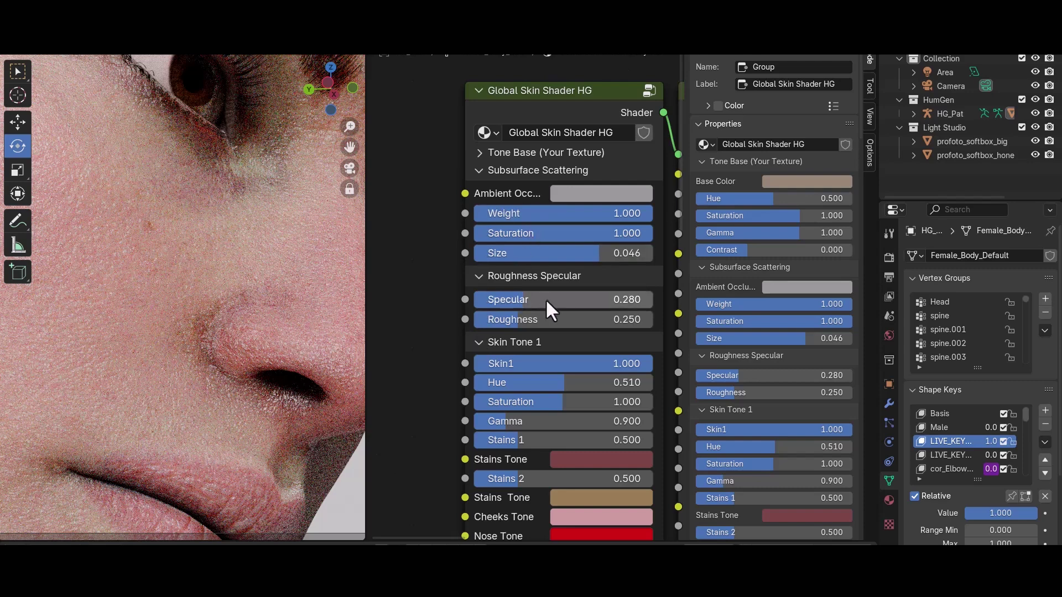
{"action": "scroll", "coordinate": [546, 299], "scroll_direction": "down", "scroll_amount": 2}
{"action": "left_click", "coordinate": [487, 175]}
{"action": "scroll", "coordinate": [495, 224], "scroll_direction": "up", "scroll_amount": 3}
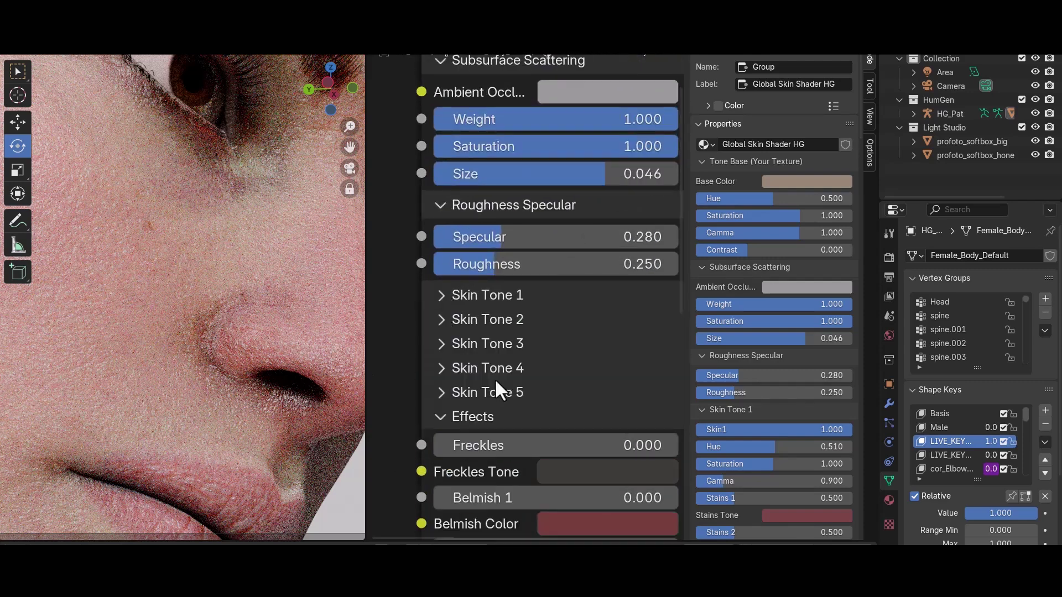
{"action": "left_click", "coordinate": [443, 295]}
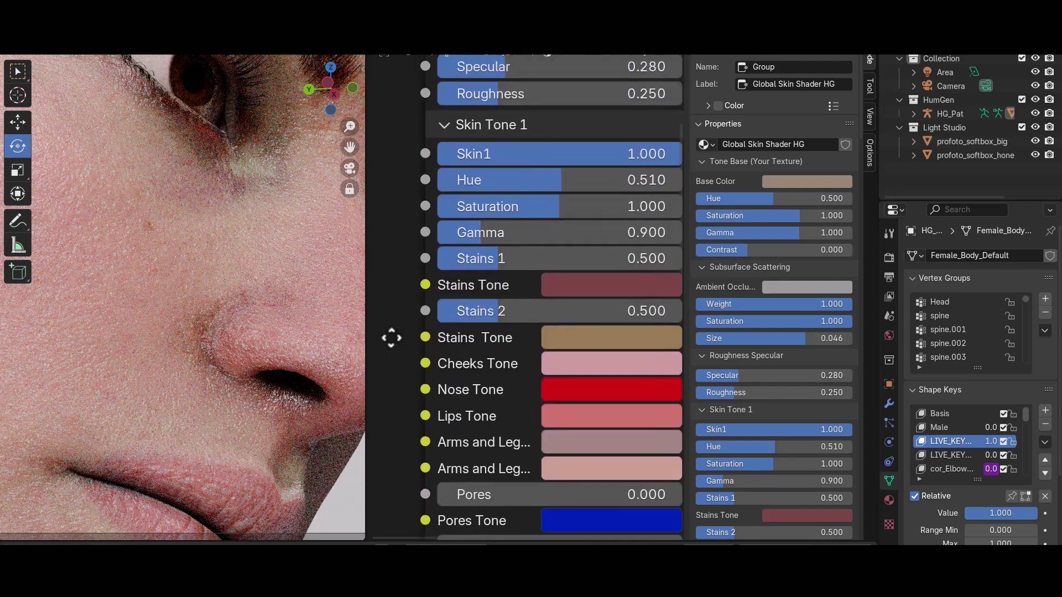
{"action": "scroll", "coordinate": [458, 374], "scroll_direction": "down", "scroll_amount": 3}
{"action": "left_click", "coordinate": [610, 407]}
{"action": "left_click", "coordinate": [605, 104]}
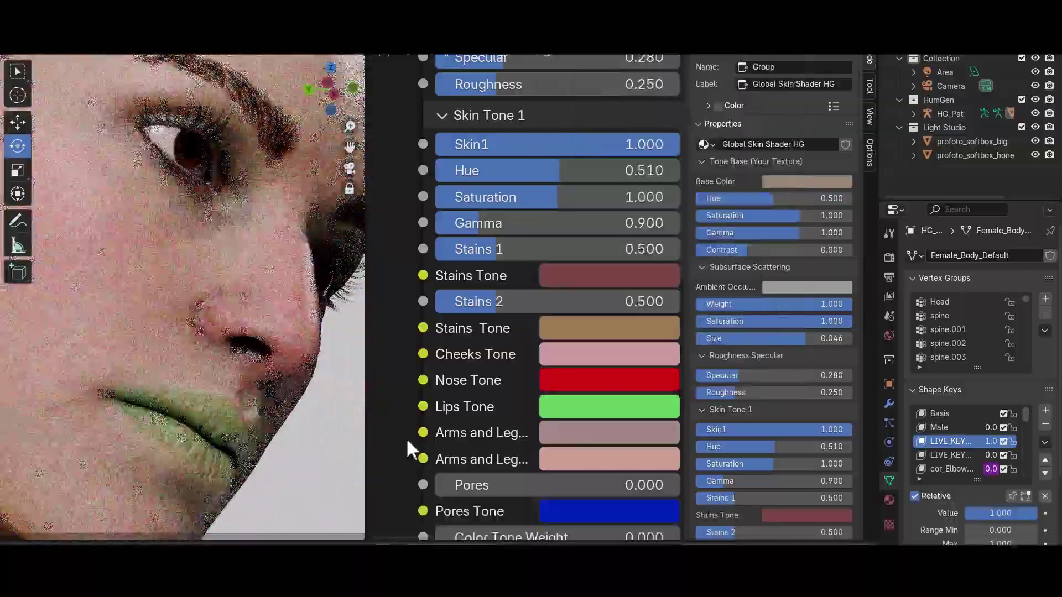
{"action": "key", "text": "ctrl+z"}
{"action": "scroll", "coordinate": [439, 249], "scroll_direction": "up", "scroll_amount": 5}
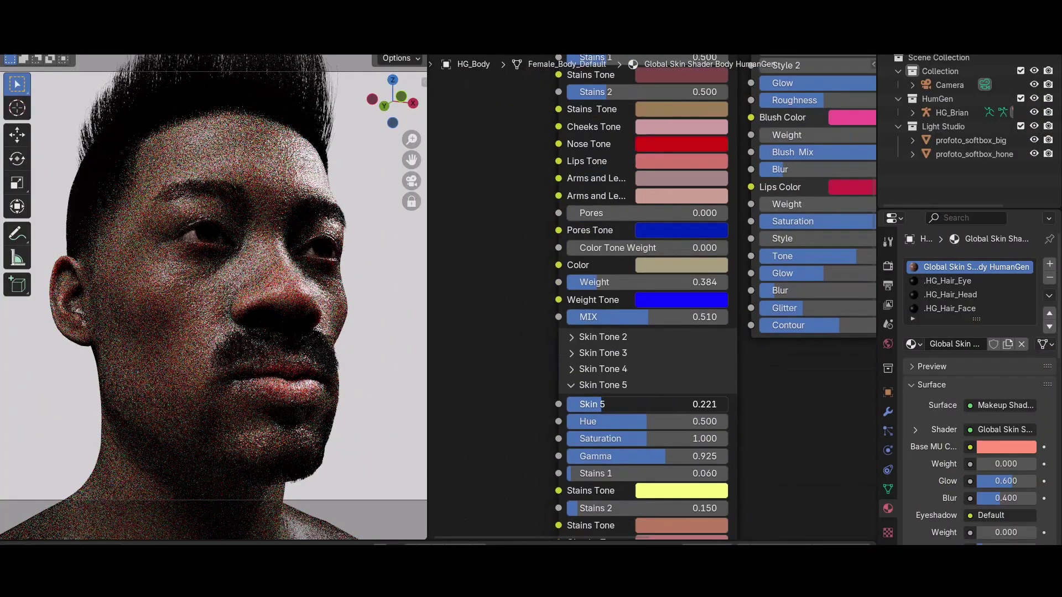
Browse the Skin Tone 2 and Skin Tone 3 settings panels
{"action": "middle_click_drag", "start_coordinate": [571, 385], "coordinate": [558, 495]}
{"action": "left_click", "coordinate": [571, 463]}
{"action": "left_click", "coordinate": [568, 446]}
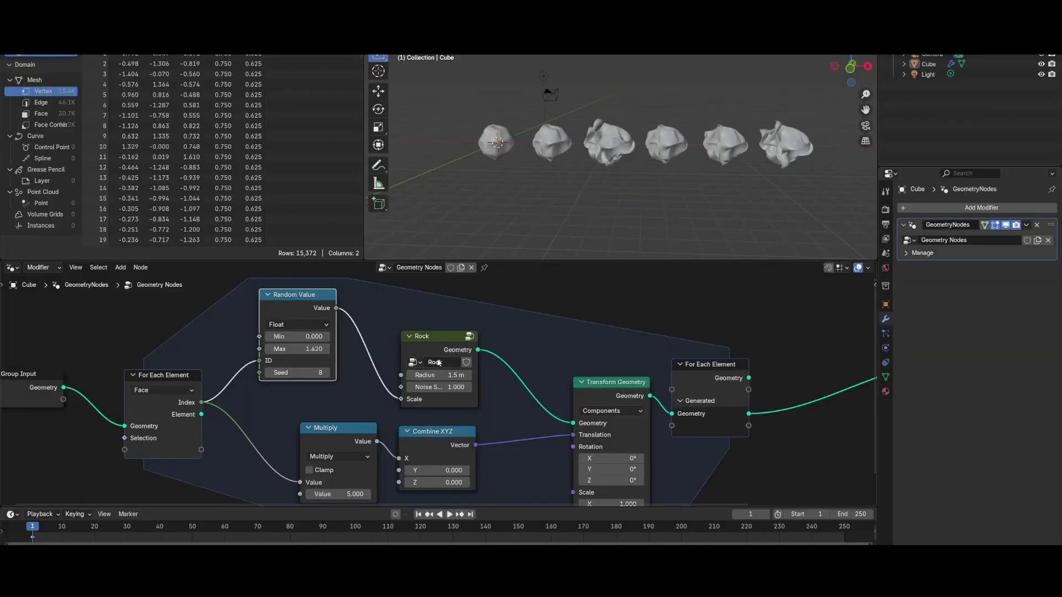
{"action": "scroll", "coordinate": [294, 376], "scroll_direction": "down", "scroll_amount": 2}
{"action": "scroll", "coordinate": [294, 375], "scroll_direction": "up", "scroll_amount": 3}
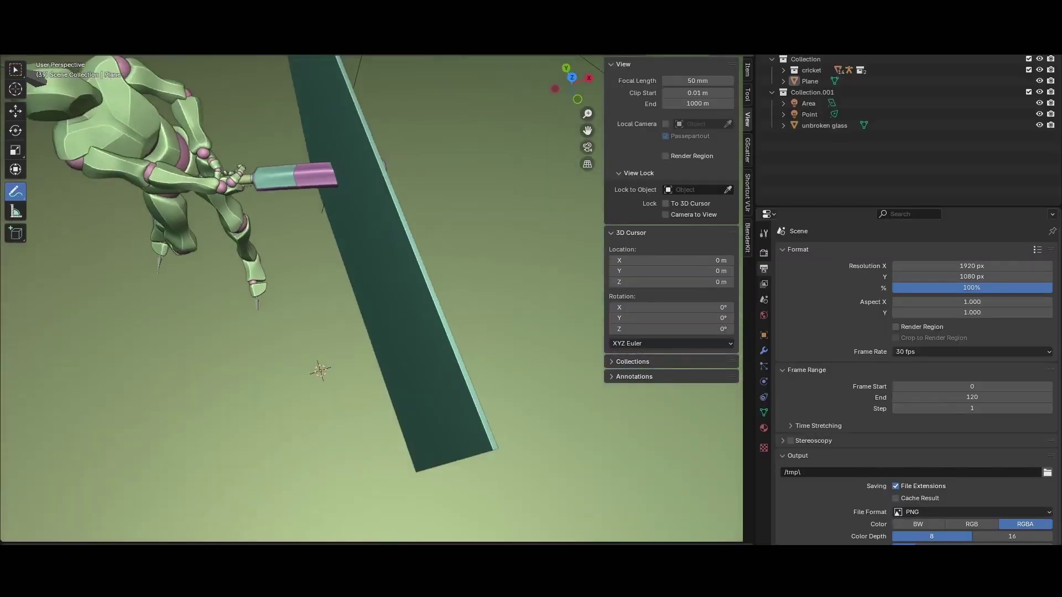
View the figure side-on, then play and scrub the push animation, stopping at frame 255
{"action": "key", "text": "ctrl+KP_3"}
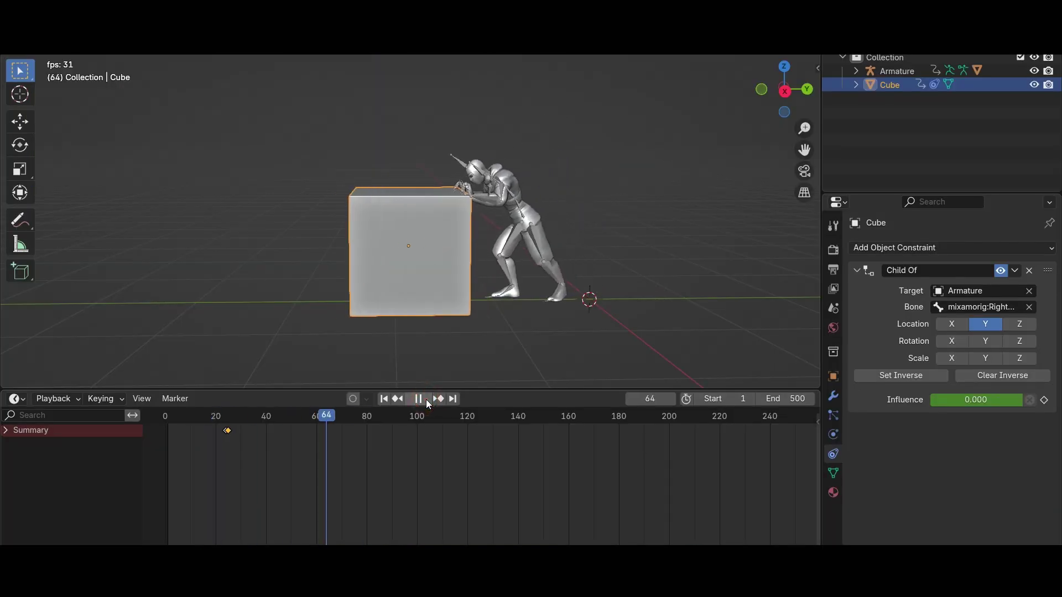
{"action": "left_click", "coordinate": [385, 398]}
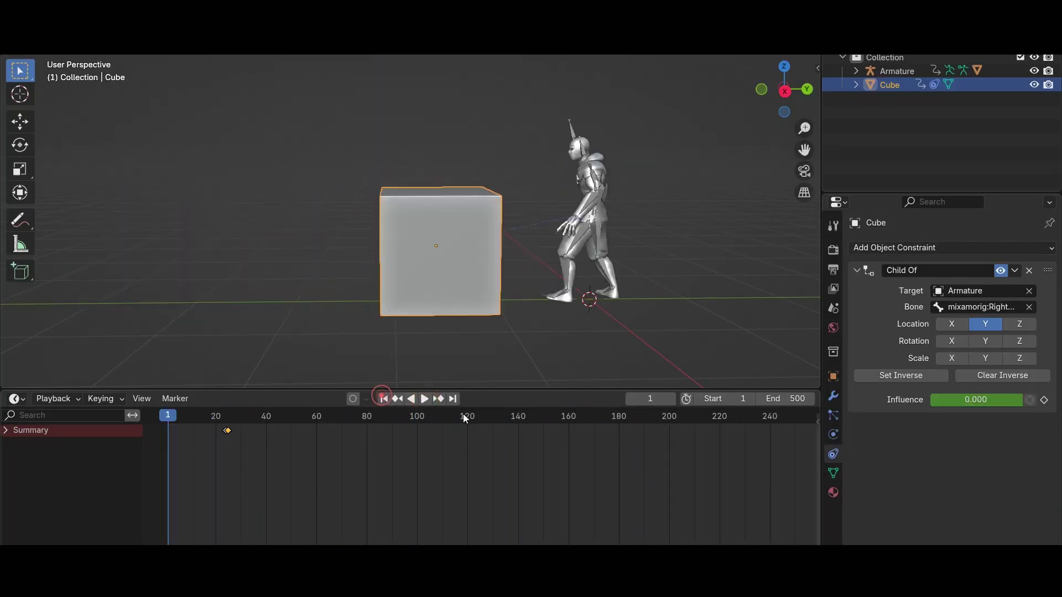
{"action": "key", "text": "space"}
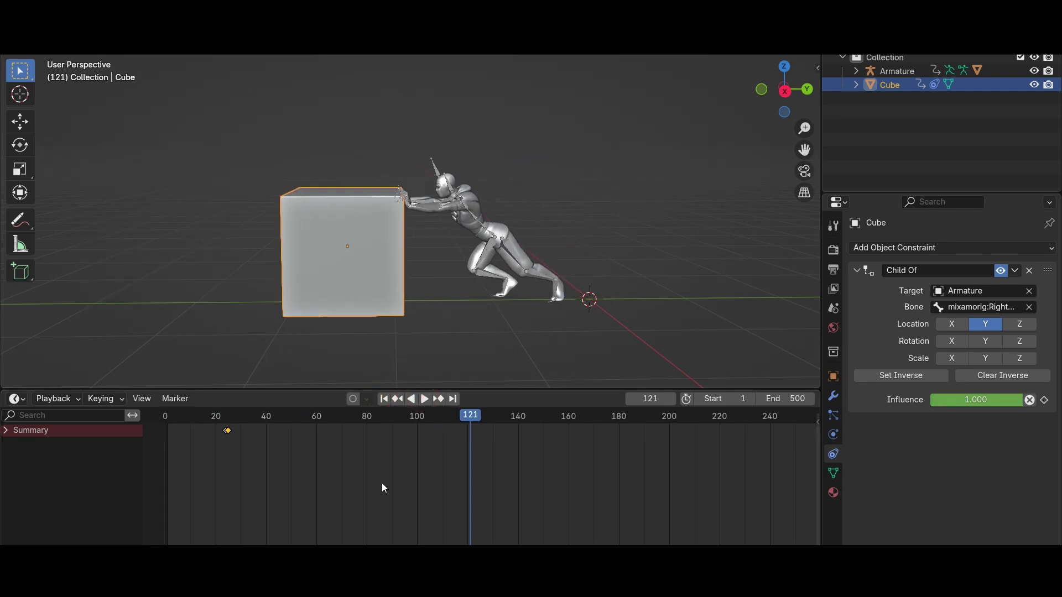
{"action": "scroll", "coordinate": [382, 487], "scroll_direction": "down", "scroll_amount": 3}
{"action": "key", "text": "space"}
{"action": "left_click_drag", "start_coordinate": [408, 419], "coordinate": [651, 439]}
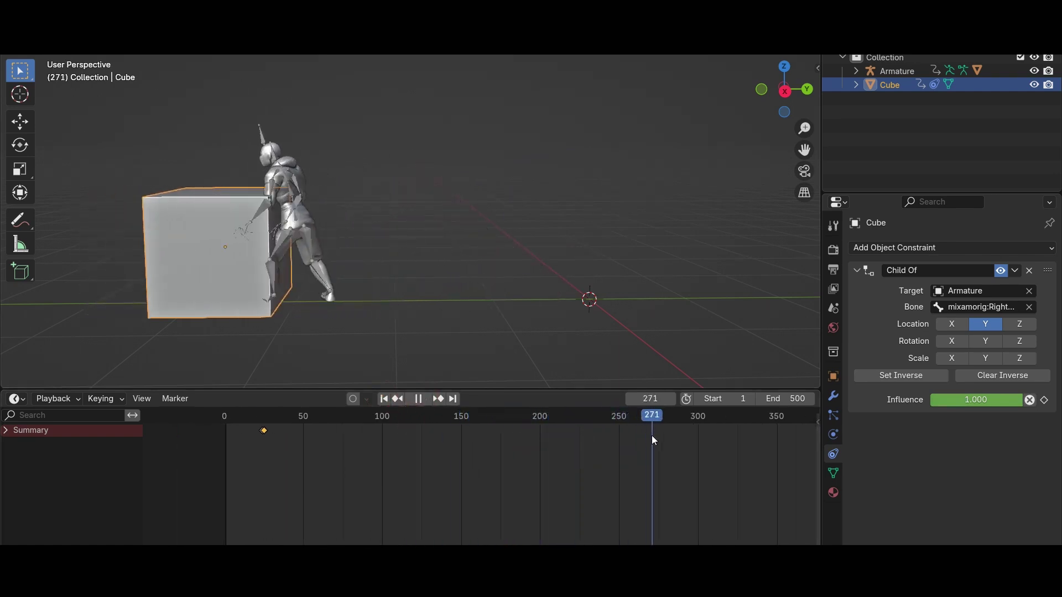
{"action": "left_click_drag", "start_coordinate": [651, 436], "coordinate": [625, 444]}
{"action": "key", "text": "space"}
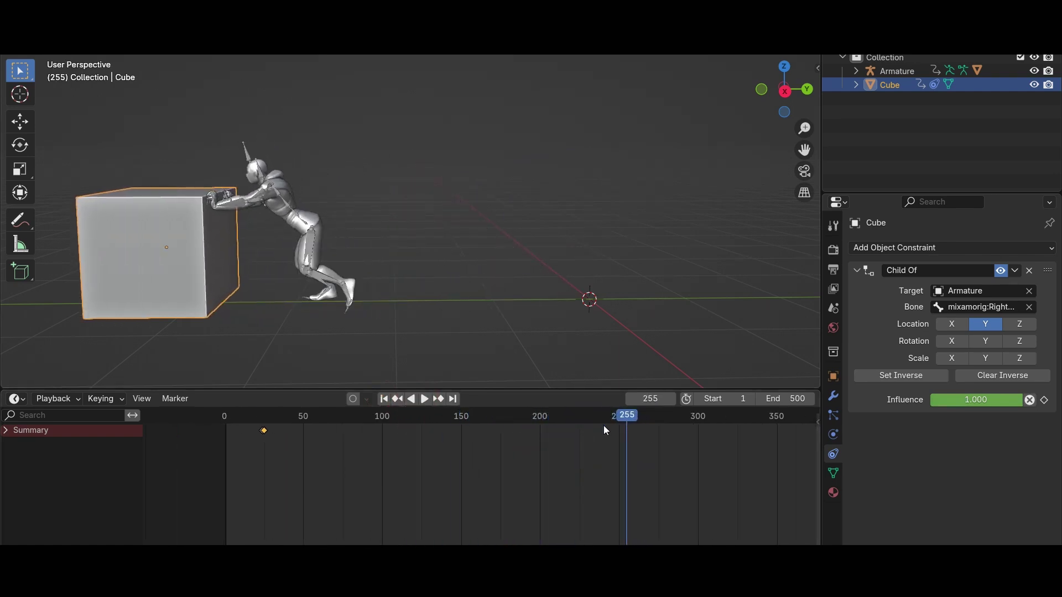
Bake the cube's action from its Animation menu and edit the bake End Frame
{"action": "middle_click_drag", "start_coordinate": [296, 243], "coordinate": [353, 263]}
{"action": "right_click", "coordinate": [353, 263]}
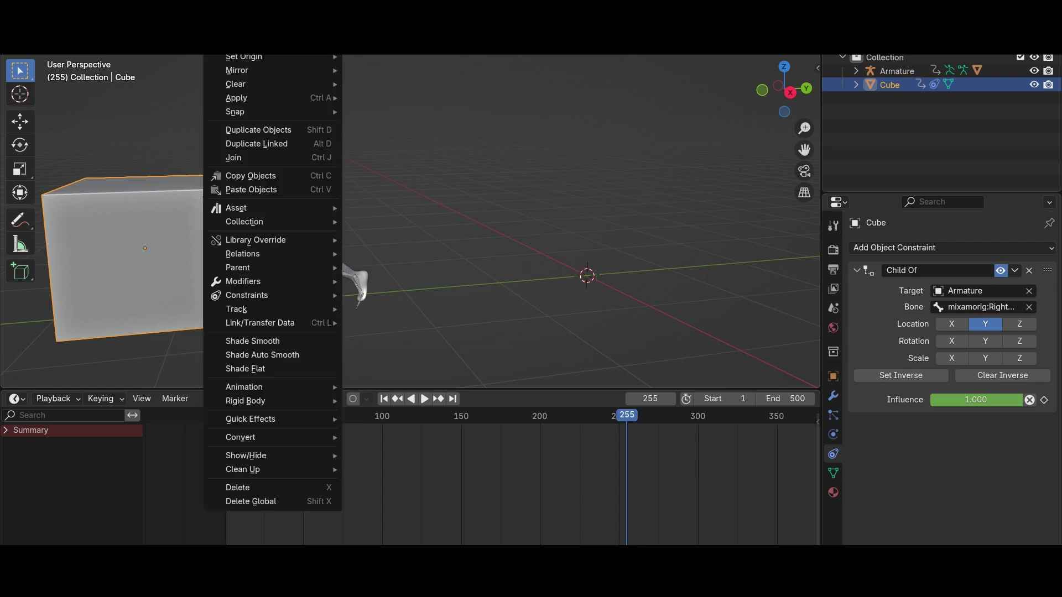
{"action": "mouse_move", "coordinate": [244, 387]}
{"action": "left_click", "coordinate": [409, 454]}
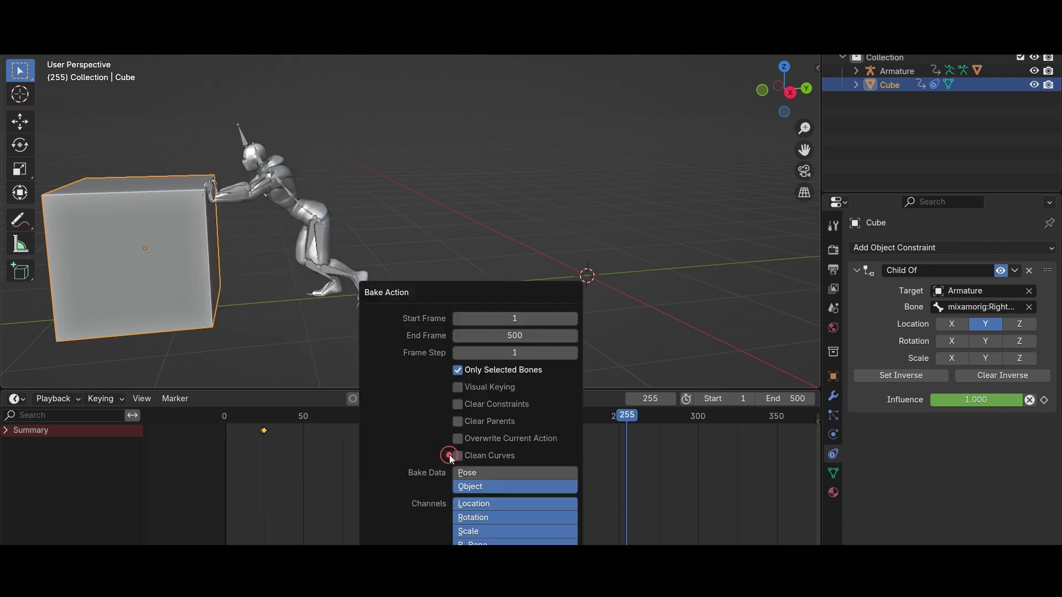
{"action": "left_click", "coordinate": [529, 336]}
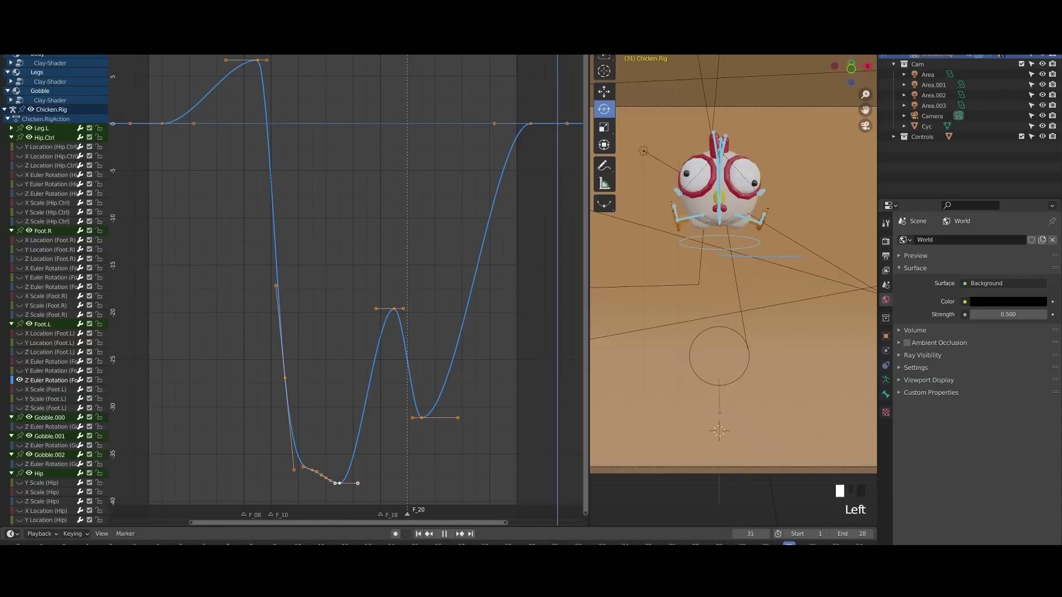
Reveal all hidden curves, then isolate the Foot.L Z rotation curve
{"action": "key", "text": "alt+h"}
{"action": "middle_click_drag", "start_coordinate": [250, 293], "coordinate": [253, 277]}
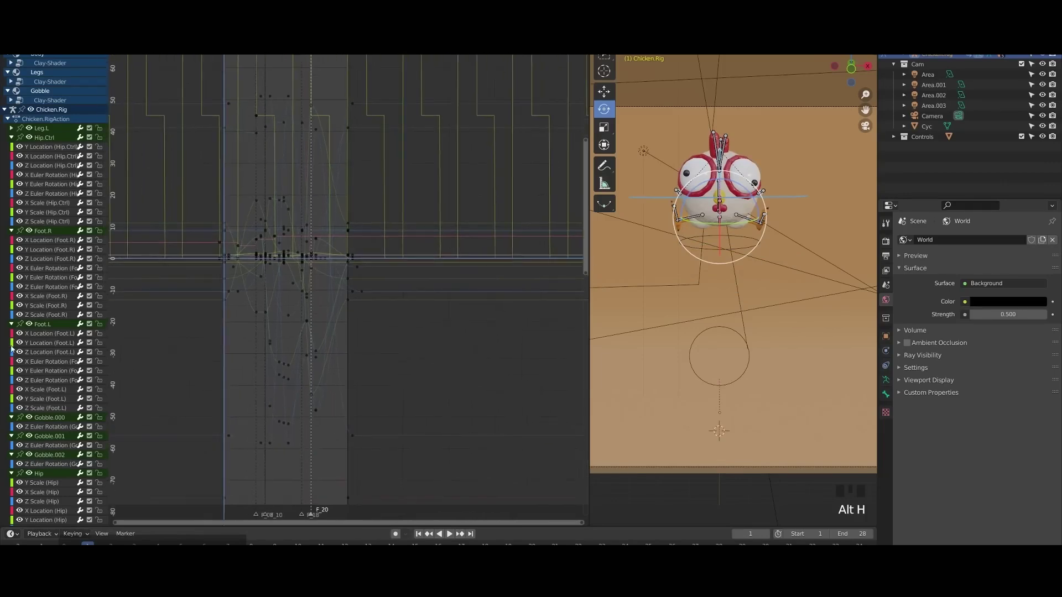
{"action": "key", "text": "shift+h"}
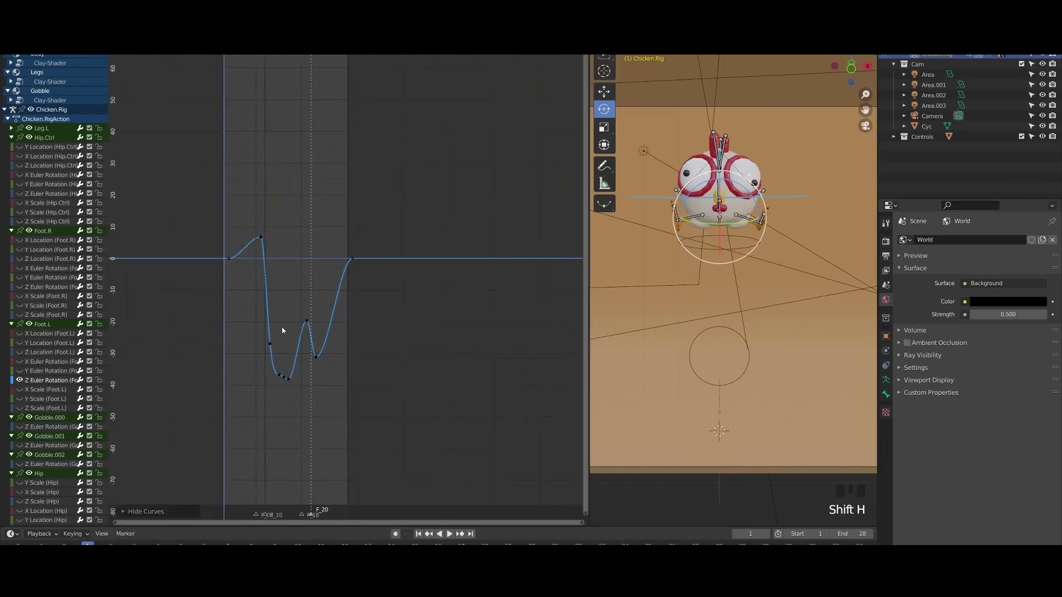
{"action": "key", "text": "Home"}
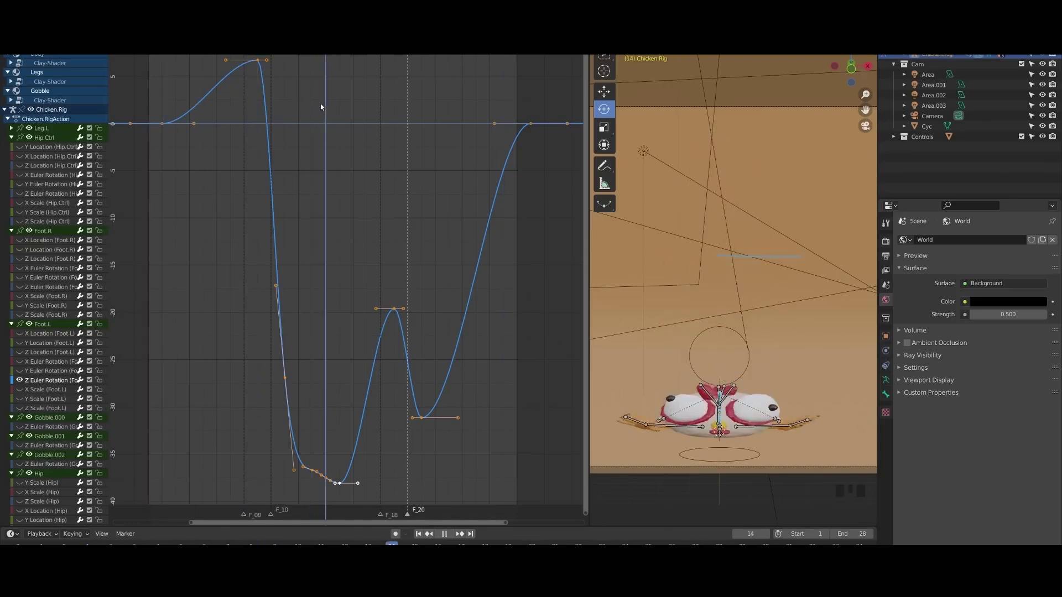
Play and scrub the isolated curve to frame 9, then undo the last curve edits
{"action": "left_click", "coordinate": [156, 97]}
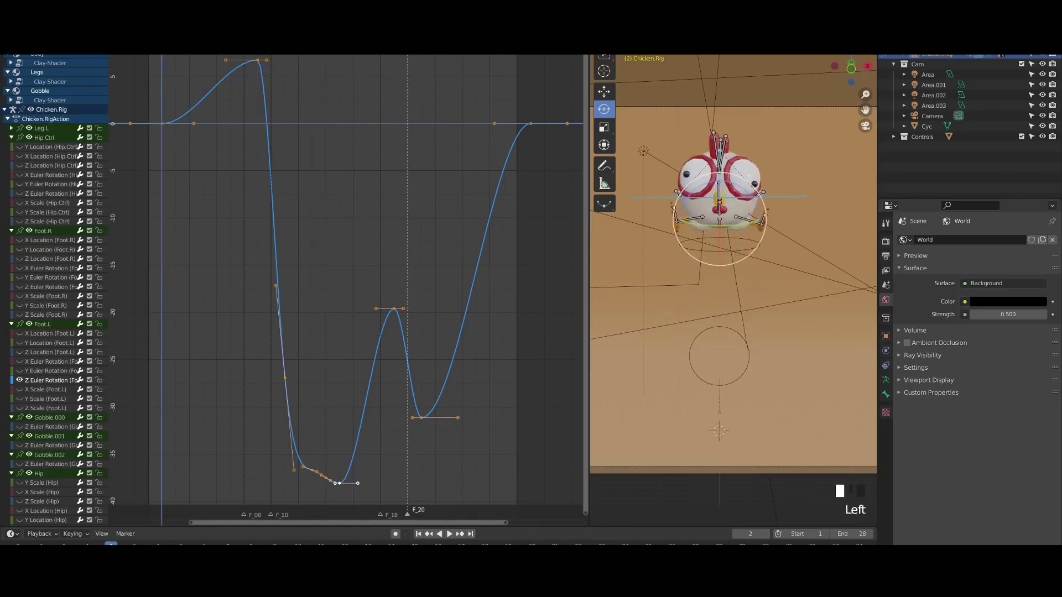
{"action": "left_click", "coordinate": [160, 91]}
{"action": "left_click", "coordinate": [449, 534]}
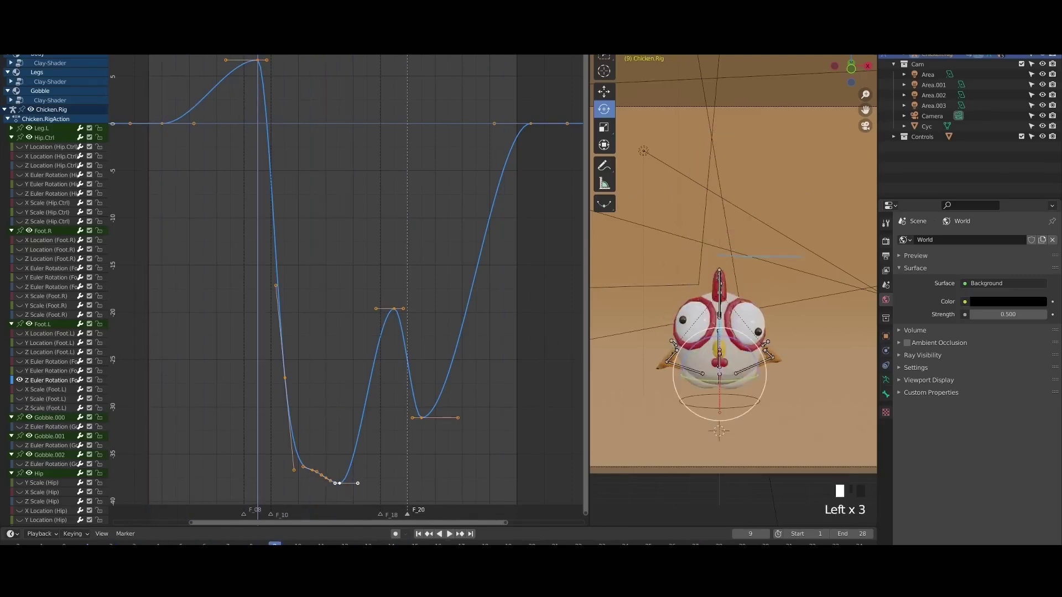
{"action": "left_click", "coordinate": [162, 121]}
{"action": "left_click", "coordinate": [190, 67]}
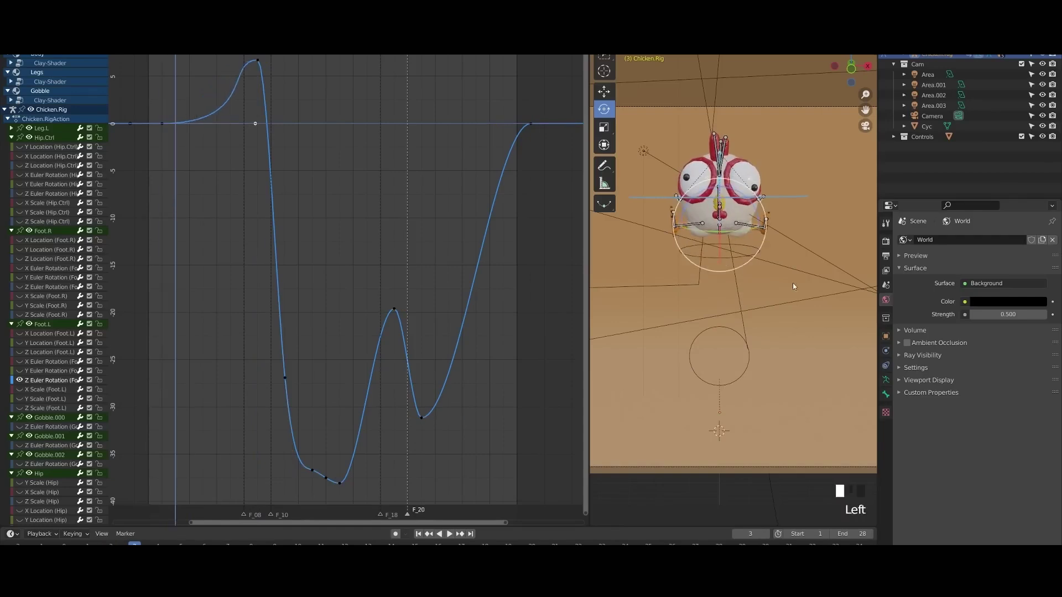
{"action": "left_click_drag", "start_coordinate": [191, 68], "coordinate": [252, 82]}
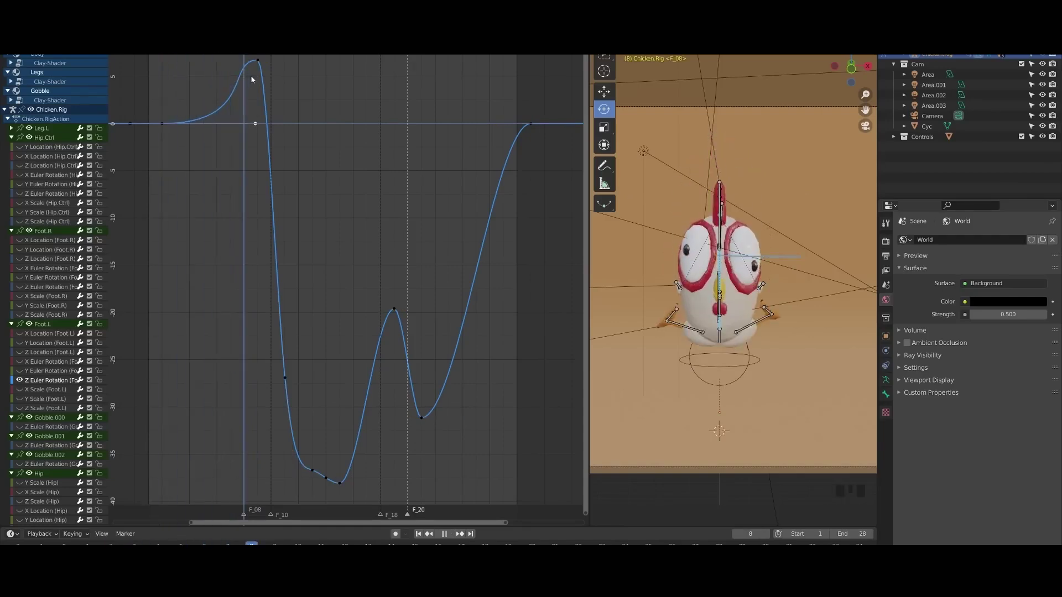
{"action": "key", "text": "ctrl+z"}
{"action": "key", "text": "ctrl+z"}
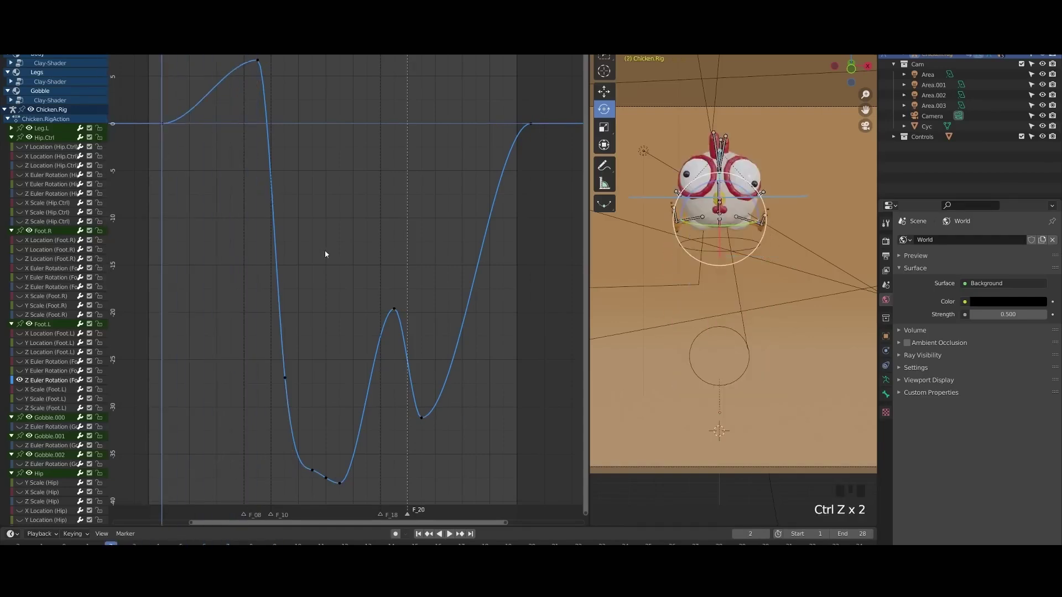
Change the interpolation of all selected keyframes and step back to frame 2
{"action": "key", "text": "a"}
{"action": "key", "text": "t"}
{"action": "left_click", "coordinate": [143, 294]}
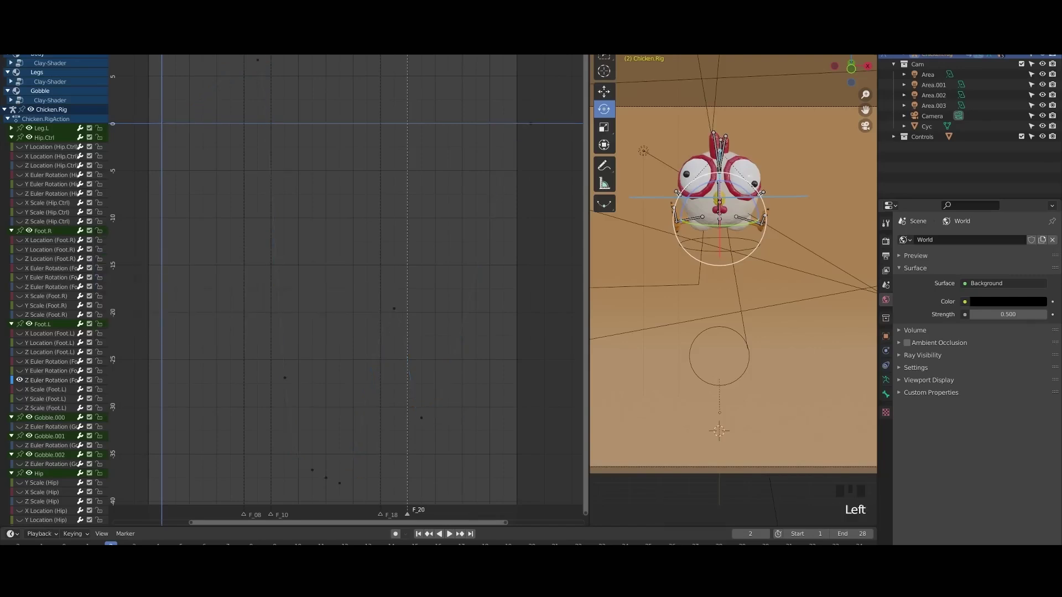
{"action": "left_click", "coordinate": [321, 76]}
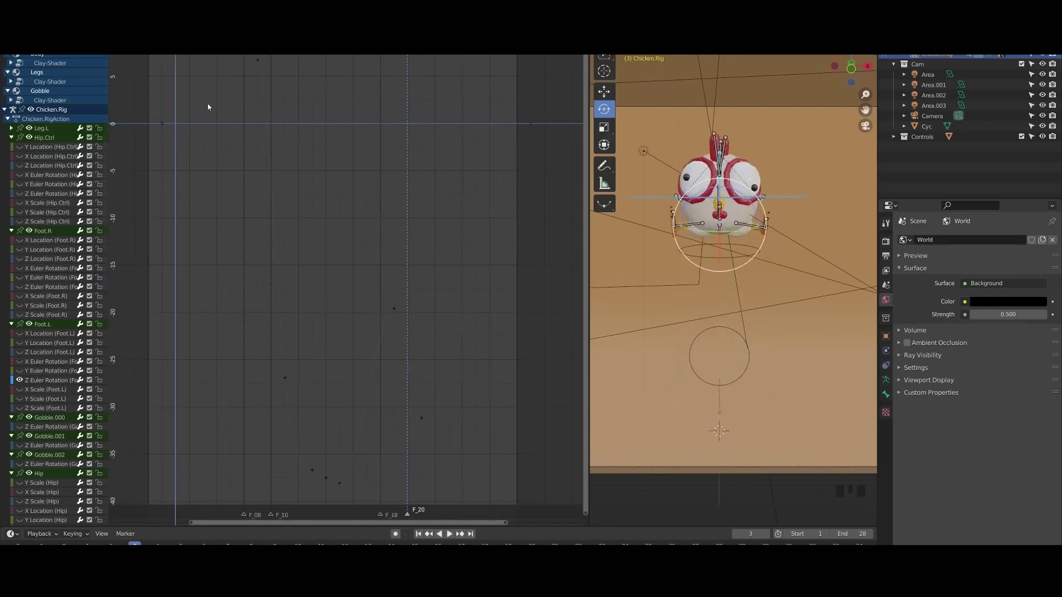
{"action": "key", "text": "Left"}
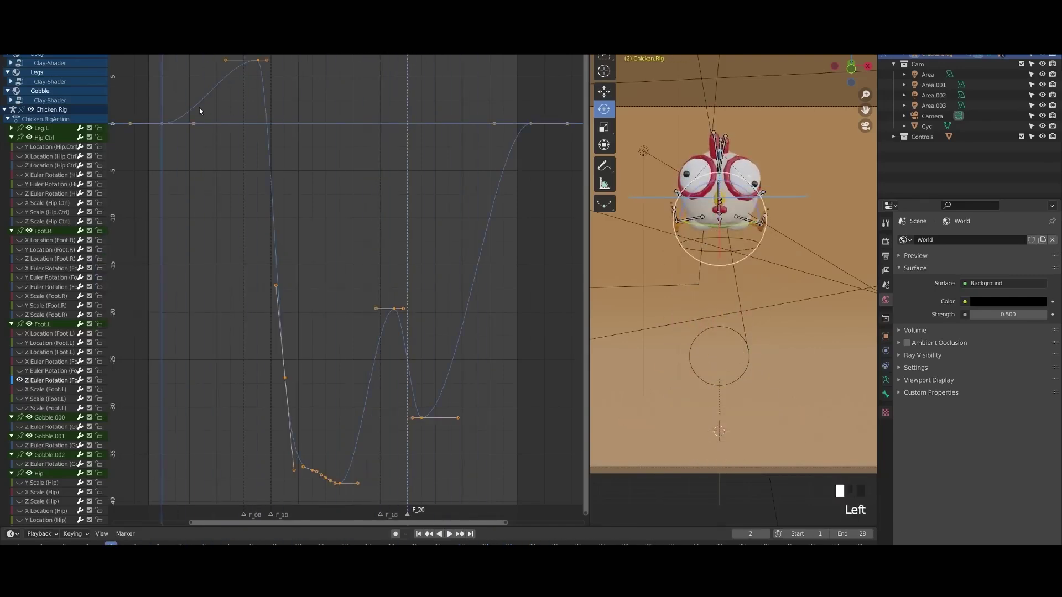
Reveal all curves, set them to Linear, undo, then set them to Constant
{"action": "key", "text": "alt+h"}
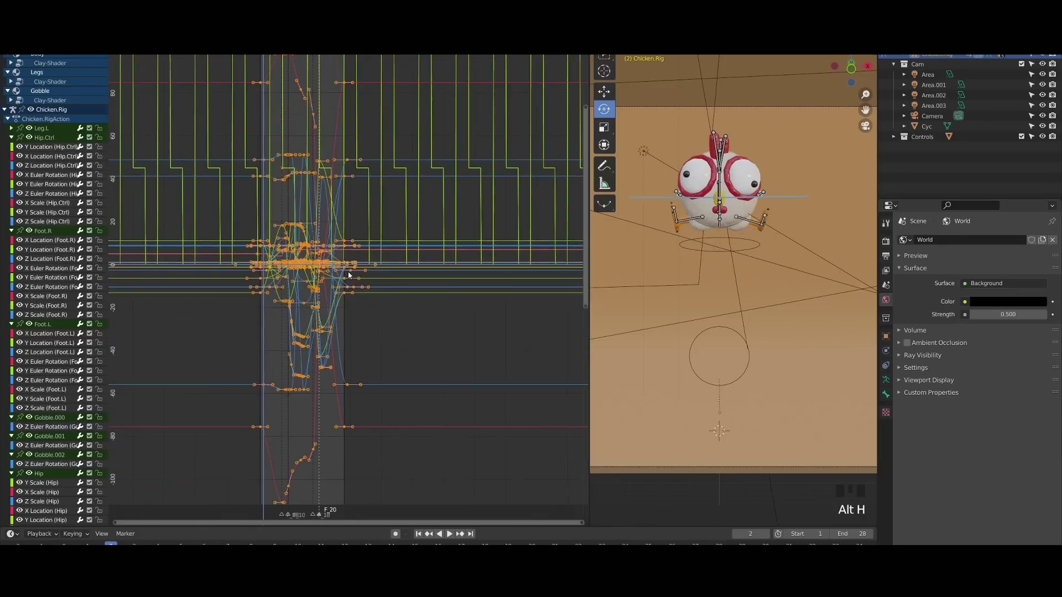
{"action": "key", "text": "t"}
{"action": "left_click", "coordinate": [145, 304]}
{"action": "scroll", "coordinate": [332, 384], "scroll_direction": "up", "scroll_amount": 2}
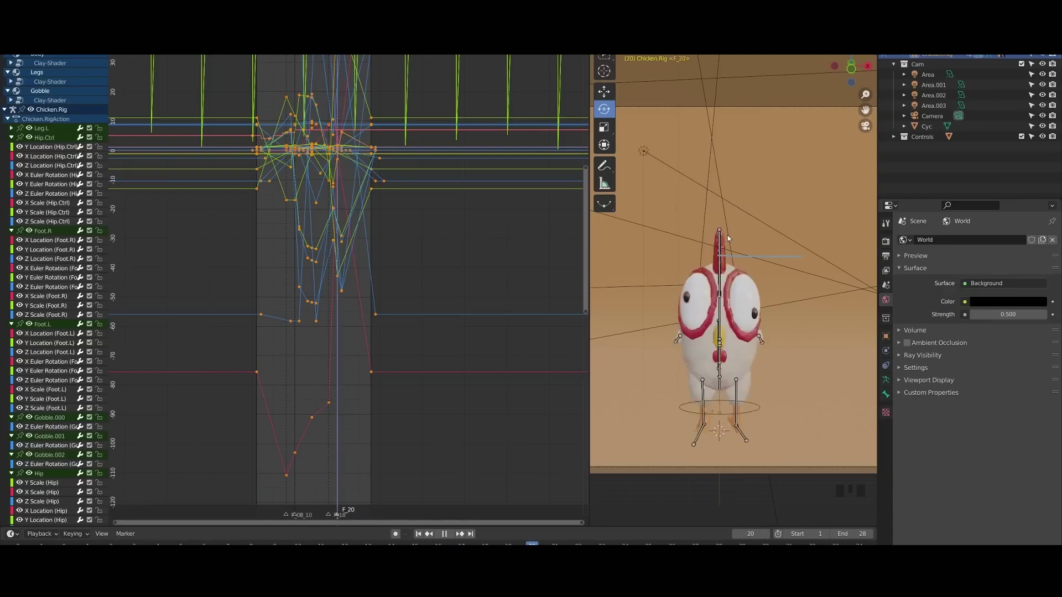
{"action": "key", "text": "ctrl+z"}
{"action": "key", "text": "ctrl+z"}
{"action": "key", "text": "t"}
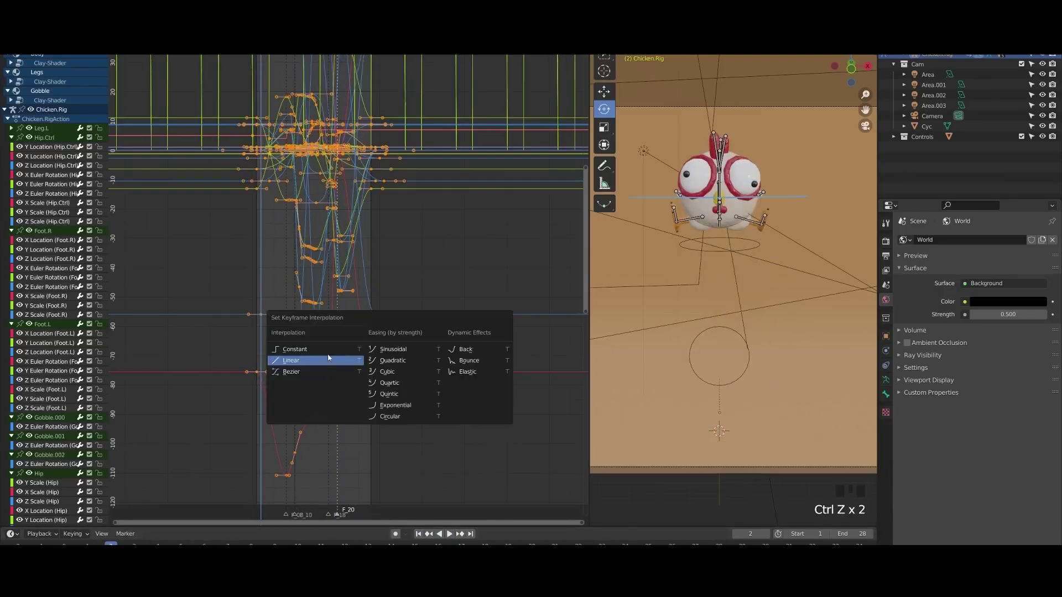
{"action": "left_click", "coordinate": [299, 346]}
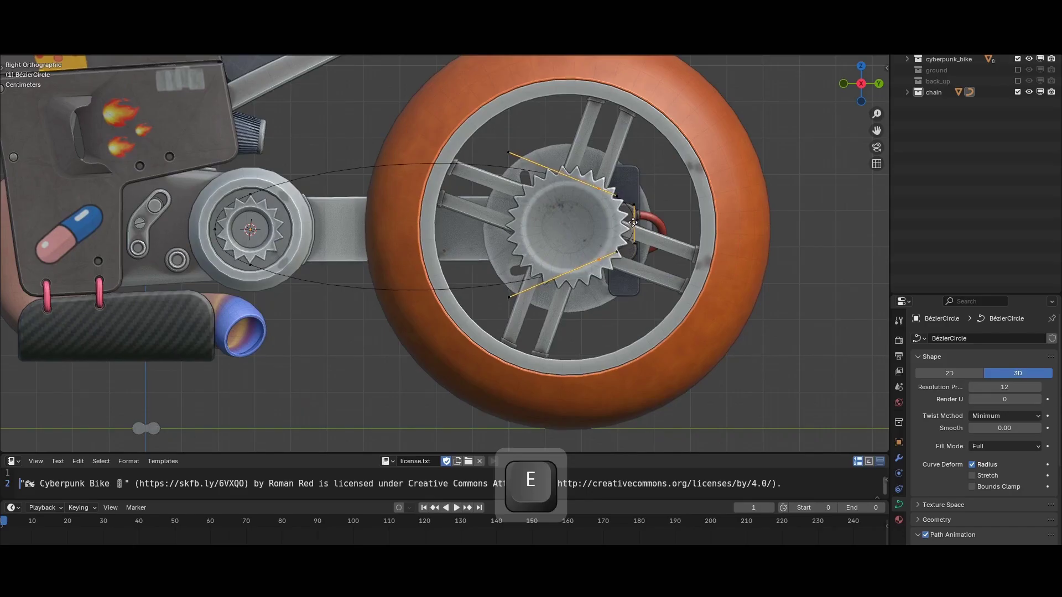
Rotate and move the chain points to wrap the small and large sprockets
{"action": "middle_click_drag", "start_coordinate": [630, 207], "coordinate": [581, 183], "text": "shift"}
{"action": "scroll", "coordinate": [581, 183], "scroll_direction": "up", "scroll_amount": 2}
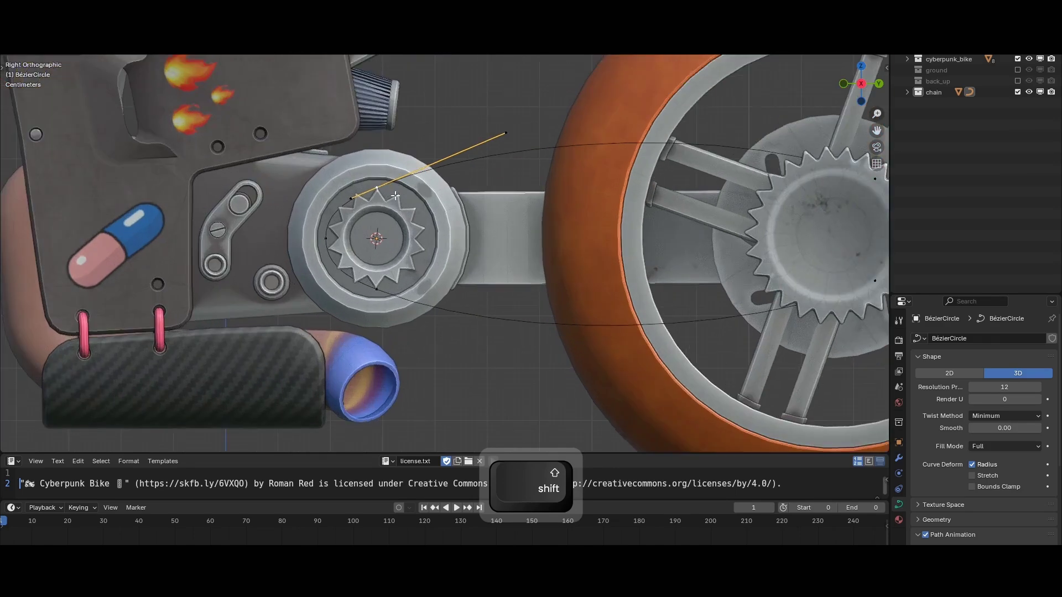
{"action": "key", "text": "r"}
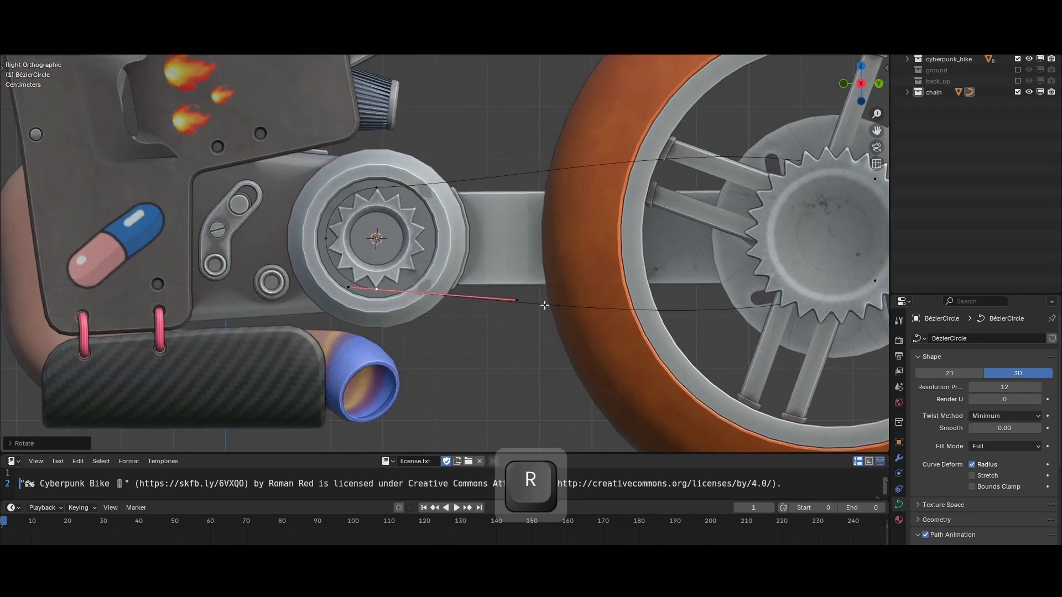
{"action": "middle_click_drag", "start_coordinate": [334, 212], "coordinate": [45, 222], "text": "shift"}
{"action": "key", "text": "g"}
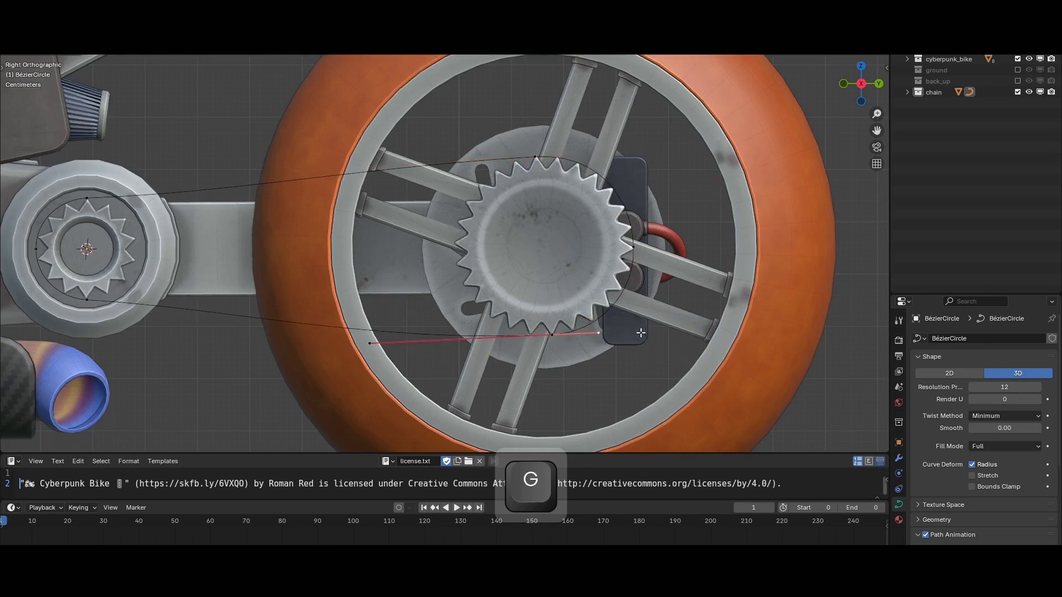
{"action": "scroll", "coordinate": [679, 322], "scroll_direction": "up", "scroll_amount": 3}
{"action": "scroll", "coordinate": [625, 276], "scroll_direction": "down", "scroll_amount": 4}
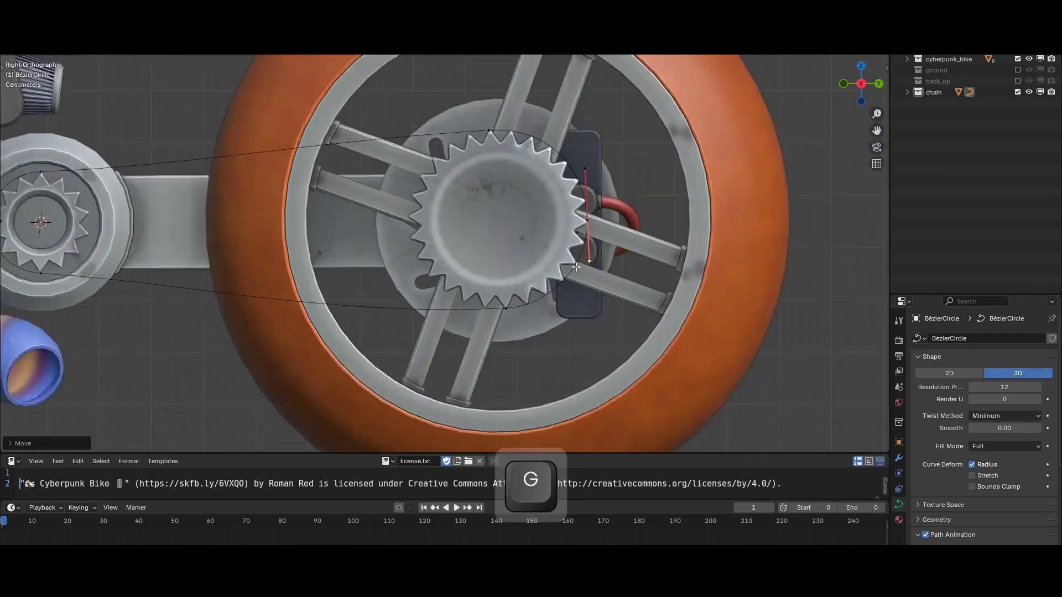
Subdivide a selected pair of chain points to add a control point
{"action": "left_click", "coordinate": [314, 203], "text": "shift"}
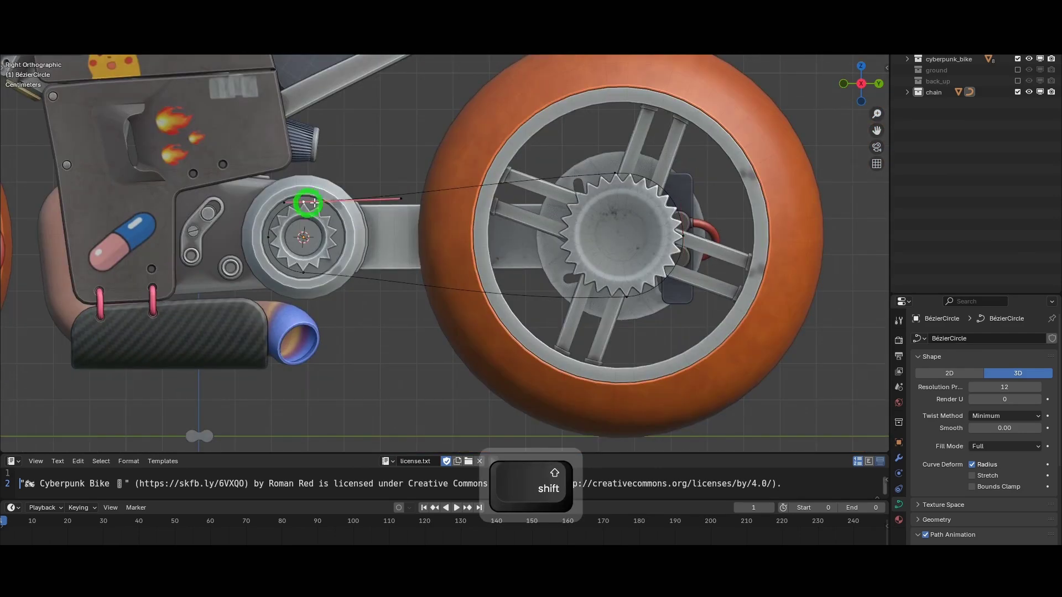
{"action": "key", "text": "w"}
{"action": "left_click", "coordinate": [454, 186]}
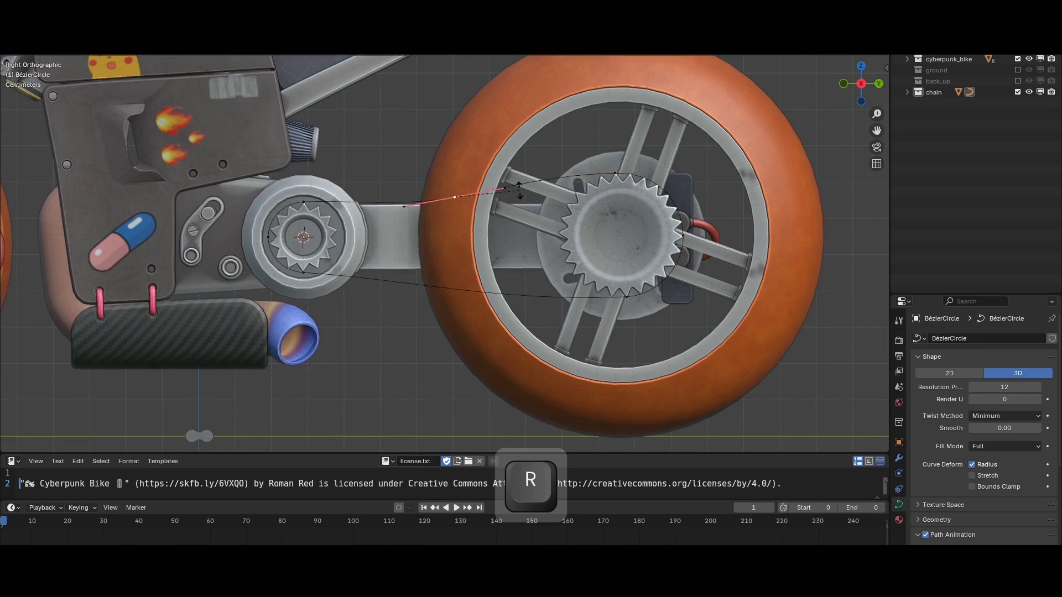
{"action": "scroll", "coordinate": [717, 176], "scroll_direction": "up", "scroll_amount": 3}
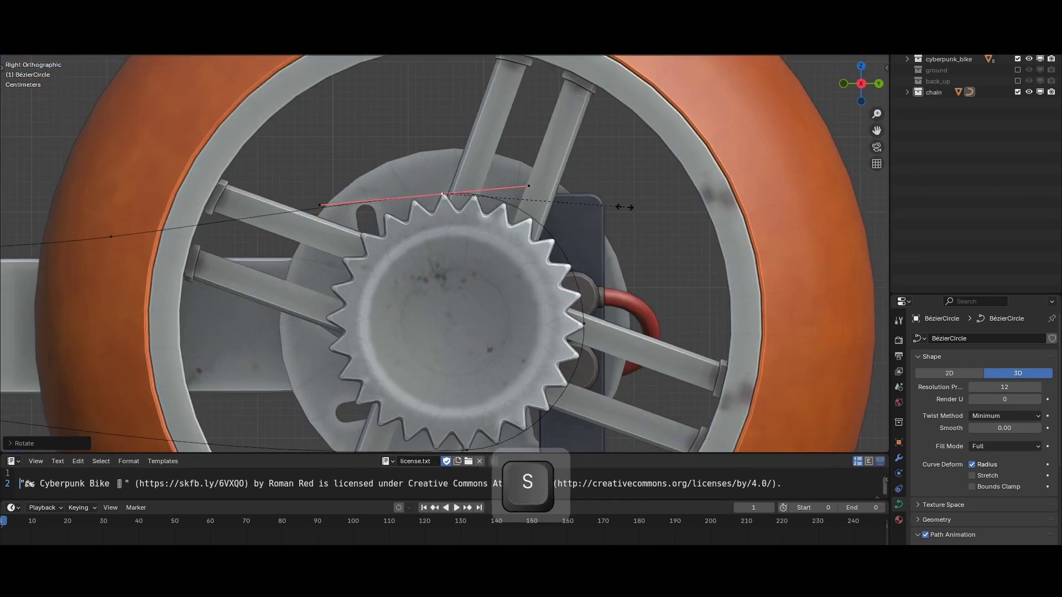
Subdivide another point pair at the large sprocket, exit Edit Mode, and view the bike
{"action": "middle_click_drag", "start_coordinate": [597, 204], "coordinate": [498, 199], "text": "shift"}
{"action": "scroll", "coordinate": [498, 199], "scroll_direction": "down", "scroll_amount": 3}
{"action": "left_click", "coordinate": [362, 187], "text": "shift"}
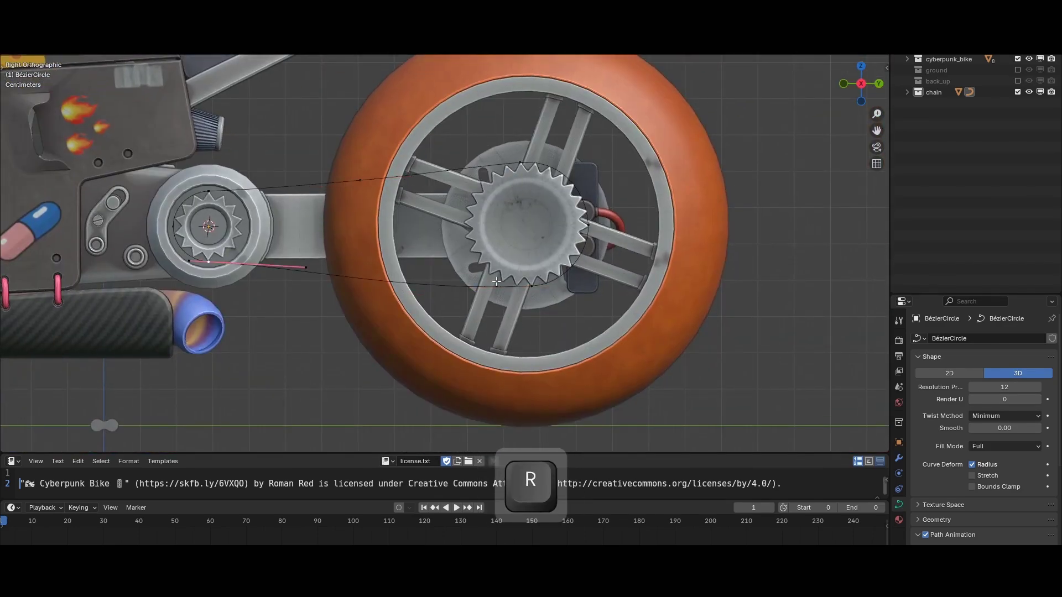
{"action": "key", "text": "w"}
{"action": "left_click", "coordinate": [340, 277]}
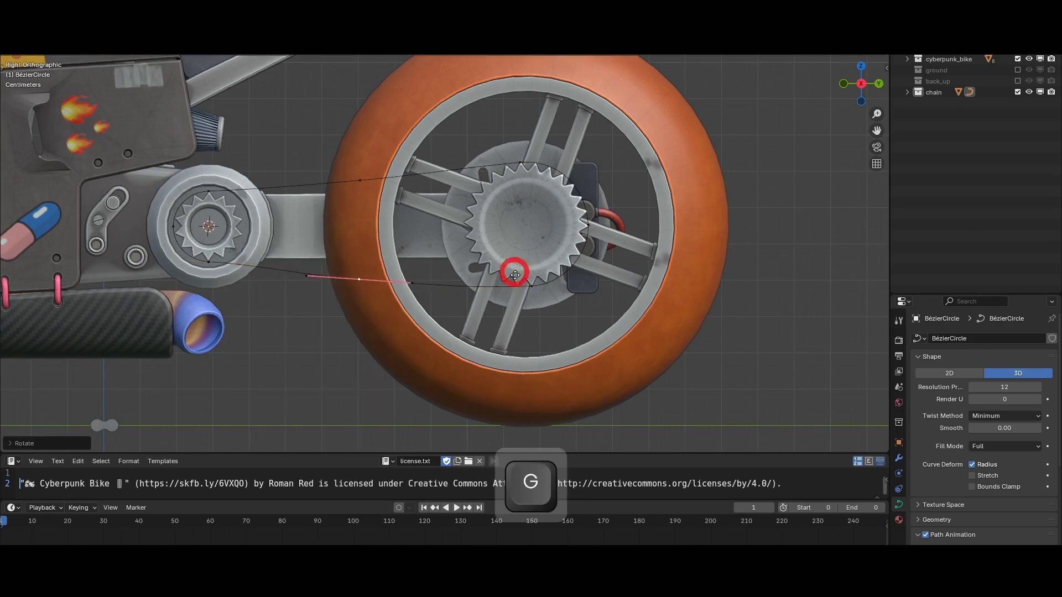
{"action": "scroll", "coordinate": [515, 274], "scroll_direction": "down", "scroll_amount": 2}
{"action": "key", "text": "Tab"}
{"action": "middle_click_drag", "start_coordinate": [628, 228], "coordinate": [515, 233], "text": "shift"}
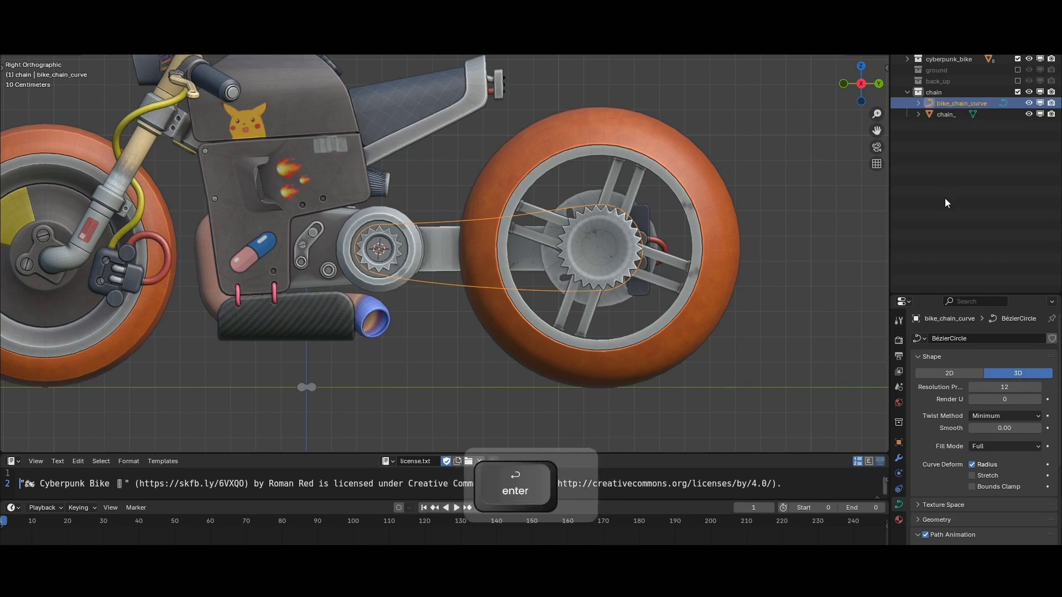
{"action": "scroll", "coordinate": [597, 243], "scroll_direction": "down", "scroll_amount": 3}
{"action": "mouse_move", "coordinate": [597, 242]}
{"action": "middle_mouse_down"}
{"action": "mouse_move", "coordinate": [545, 227]}
{"action": "mouse_move", "coordinate": [470, 243]}
{"action": "middle_mouse_up"}
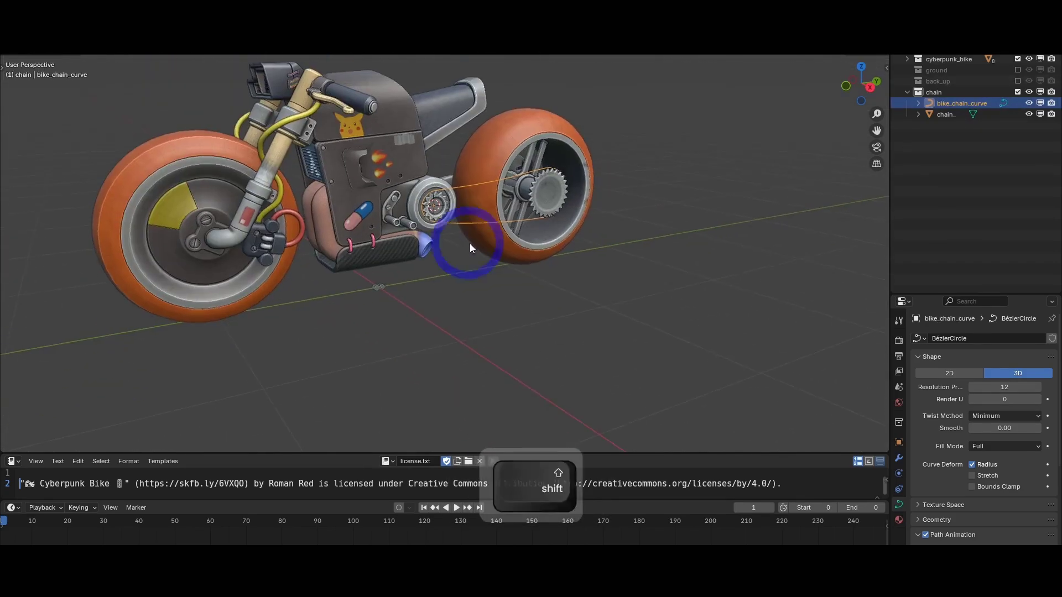
{"action": "middle_click_drag", "start_coordinate": [413, 367], "coordinate": [533, 286]}
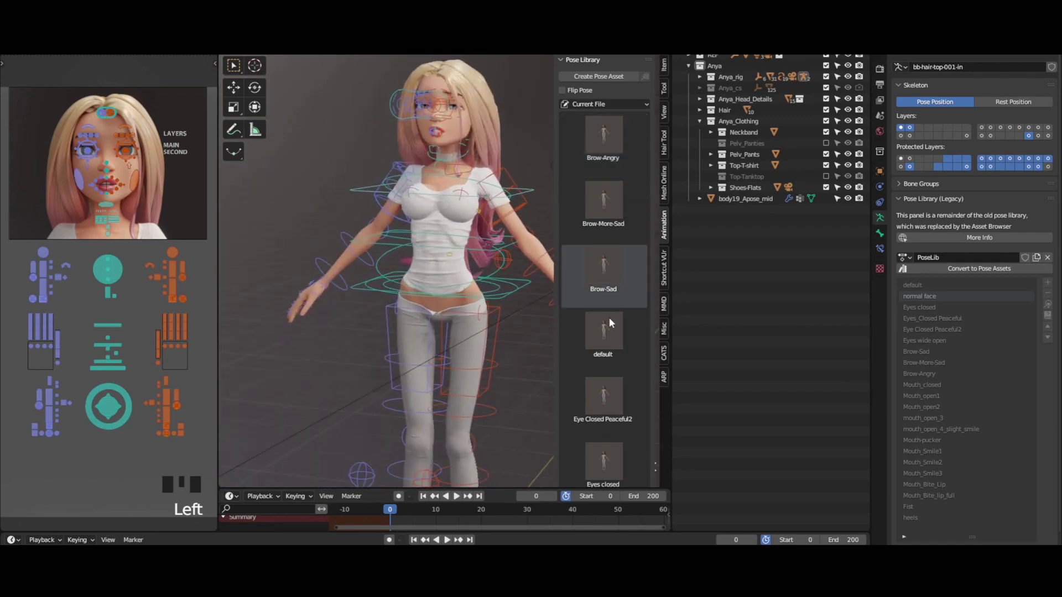
{"action": "scroll", "coordinate": [609, 318], "scroll_direction": "down", "scroll_amount": 2}
{"action": "scroll", "coordinate": [609, 319], "scroll_direction": "down", "scroll_amount": 1}
{"action": "scroll", "coordinate": [615, 347], "scroll_direction": "down", "scroll_amount": 1}
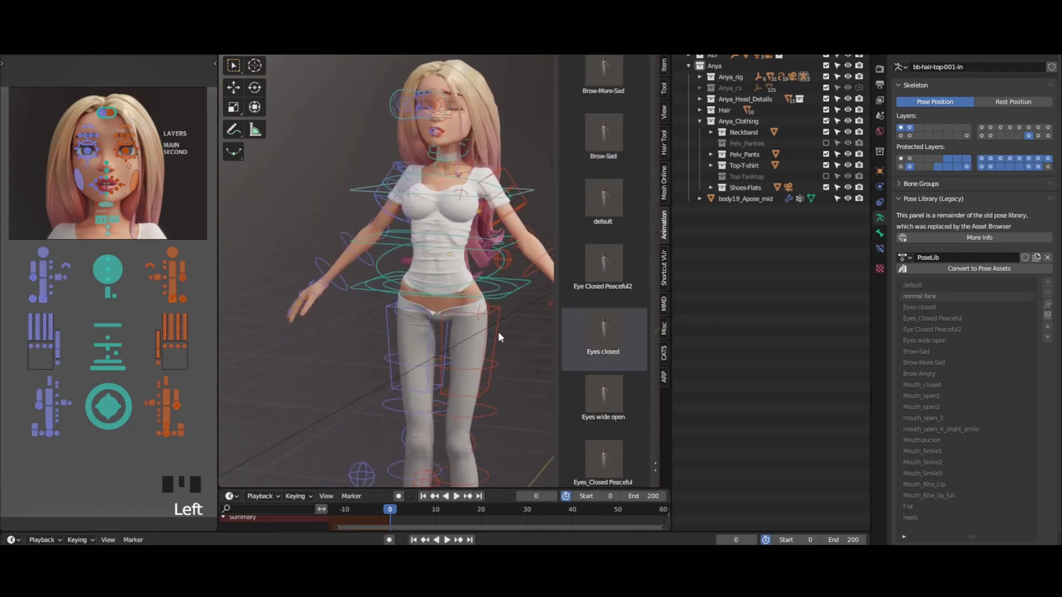
{"action": "scroll", "coordinate": [600, 351], "scroll_direction": "down", "scroll_amount": 1}
{"action": "scroll", "coordinate": [602, 372], "scroll_direction": "down", "scroll_amount": 1}
{"action": "scroll", "coordinate": [602, 372], "scroll_direction": "down", "scroll_amount": 1}
{"action": "scroll", "coordinate": [375, 300], "scroll_direction": "down", "scroll_amount": 2}
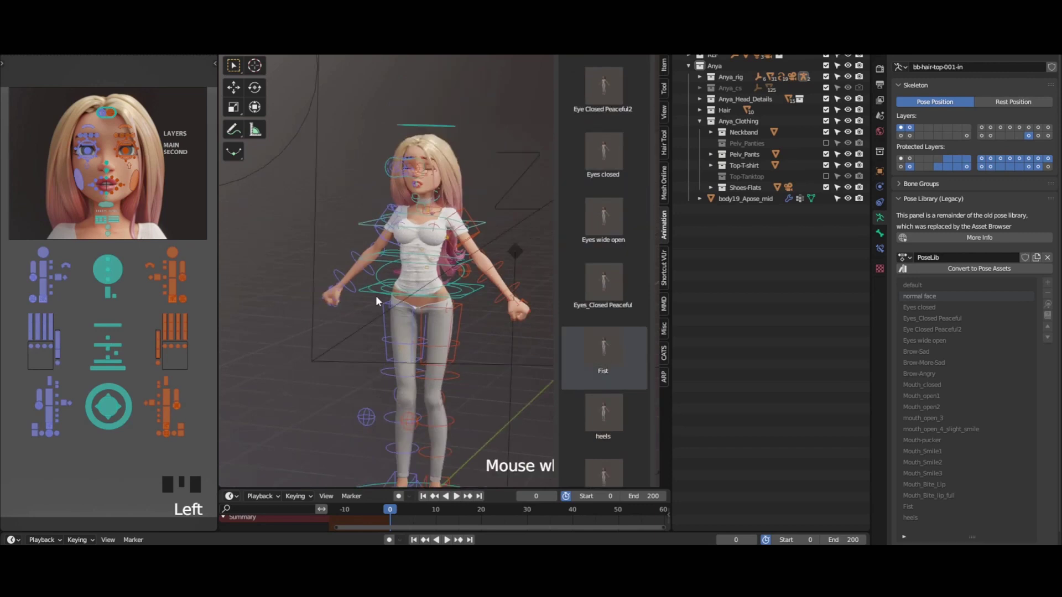
Inspect the fist-posed character, then add a General > Modeling workspace
{"action": "middle_click_drag", "start_coordinate": [376, 296], "coordinate": [462, 320]}
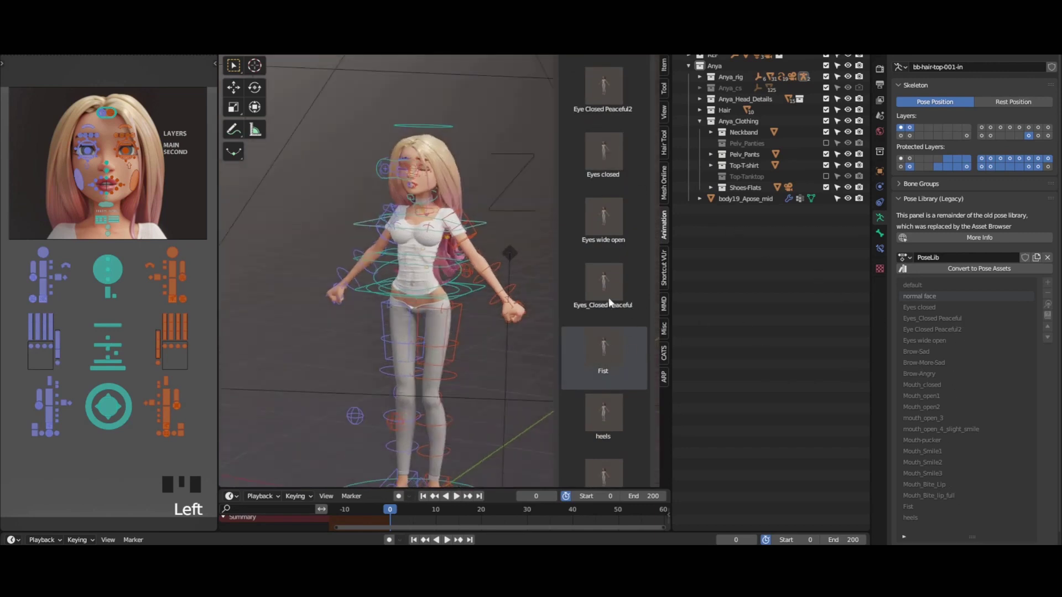
{"action": "scroll", "coordinate": [463, 308], "scroll_direction": "up", "scroll_amount": 2}
{"action": "key", "text": "ctrl+Tab"}
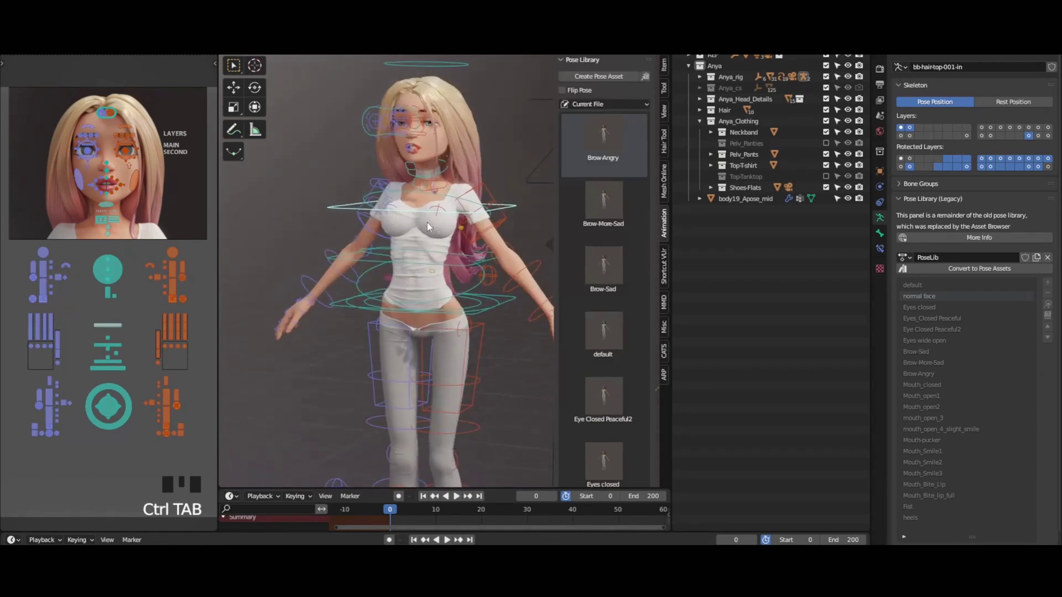
{"action": "middle_click_drag", "start_coordinate": [356, 138], "coordinate": [355, 137]}
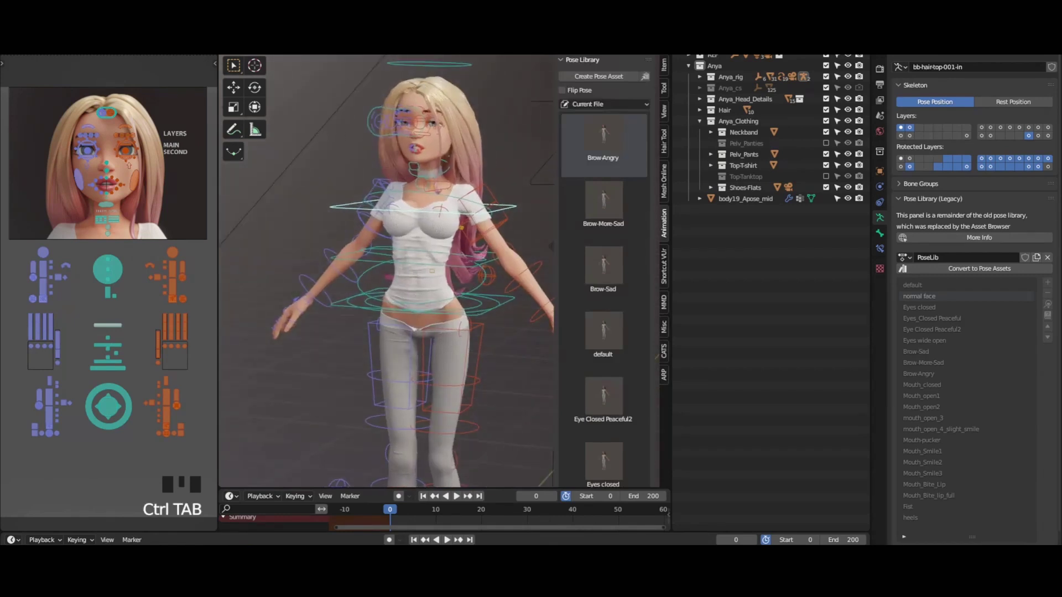
{"action": "left_click", "coordinate": [332, 46]}
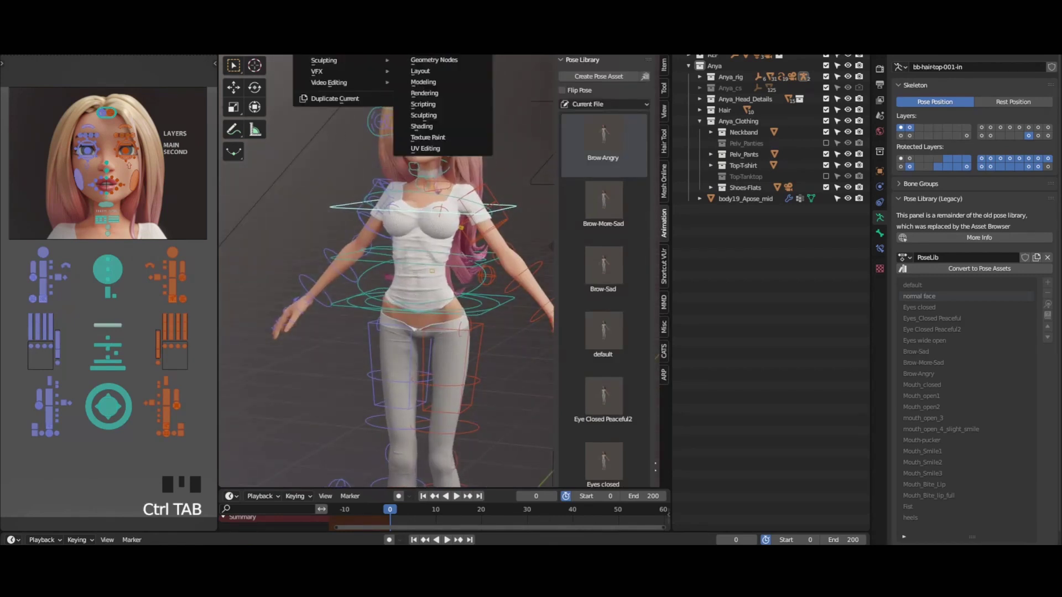
{"action": "left_click", "coordinate": [434, 83]}
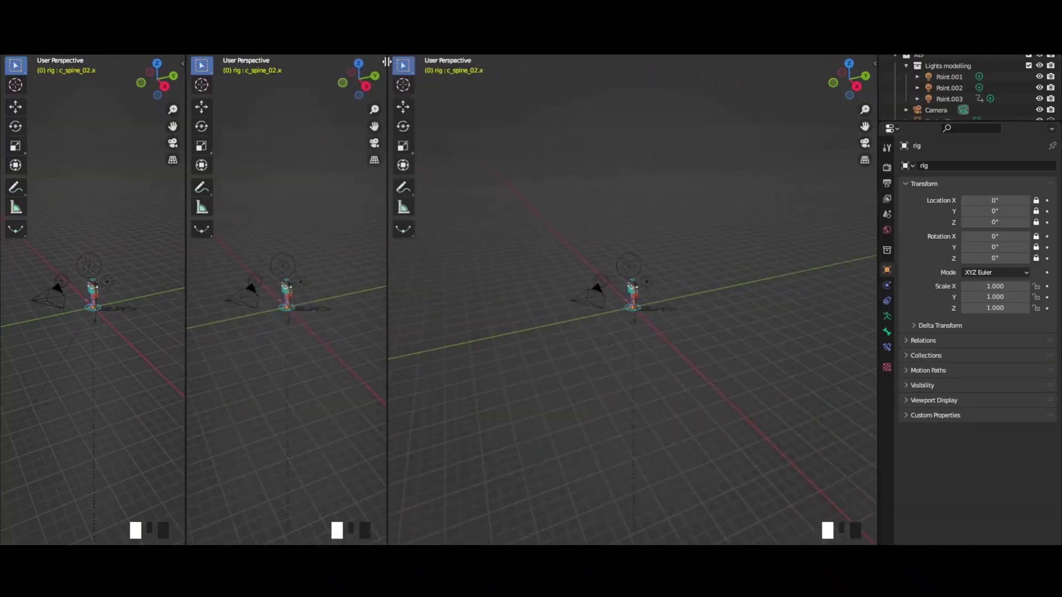
Open the middle viewport's sidebar on the Animation tab to show the Pose Library
{"action": "key", "text": "n"}
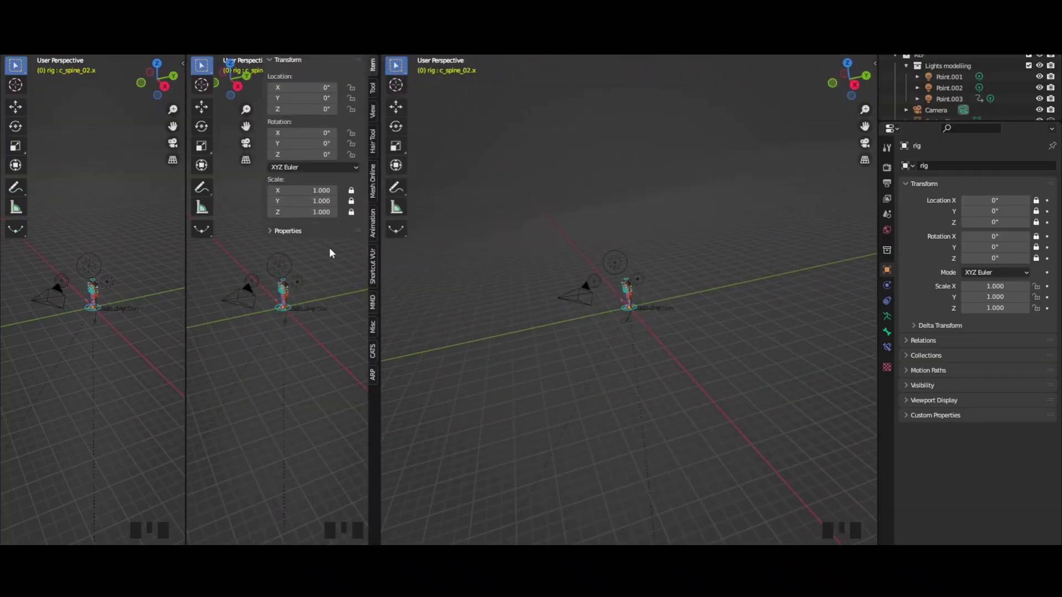
{"action": "left_click", "coordinate": [373, 232]}
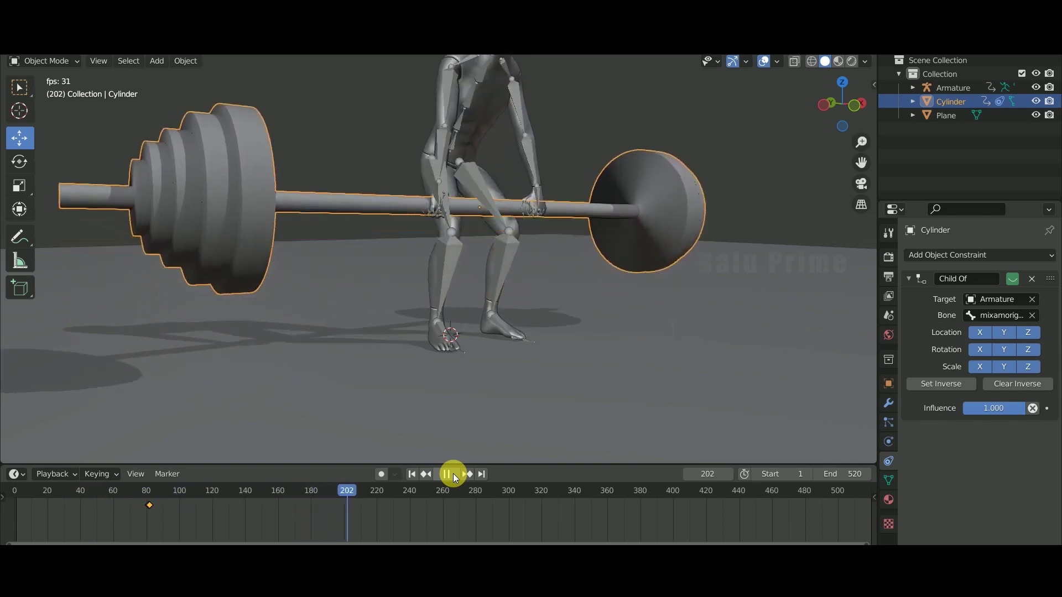
Keyframe the Child Of enable toggle at frame 485, then apply a parenting option
{"action": "left_click", "coordinate": [453, 474]}
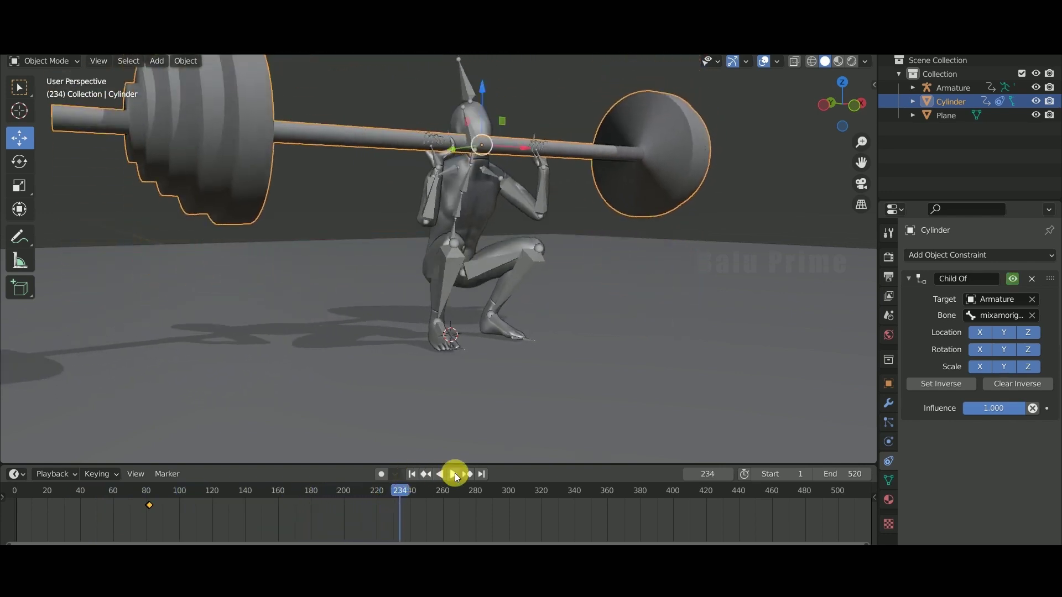
{"action": "left_click", "coordinate": [455, 473]}
{"action": "scroll", "coordinate": [504, 371], "scroll_direction": "down", "scroll_amount": 3}
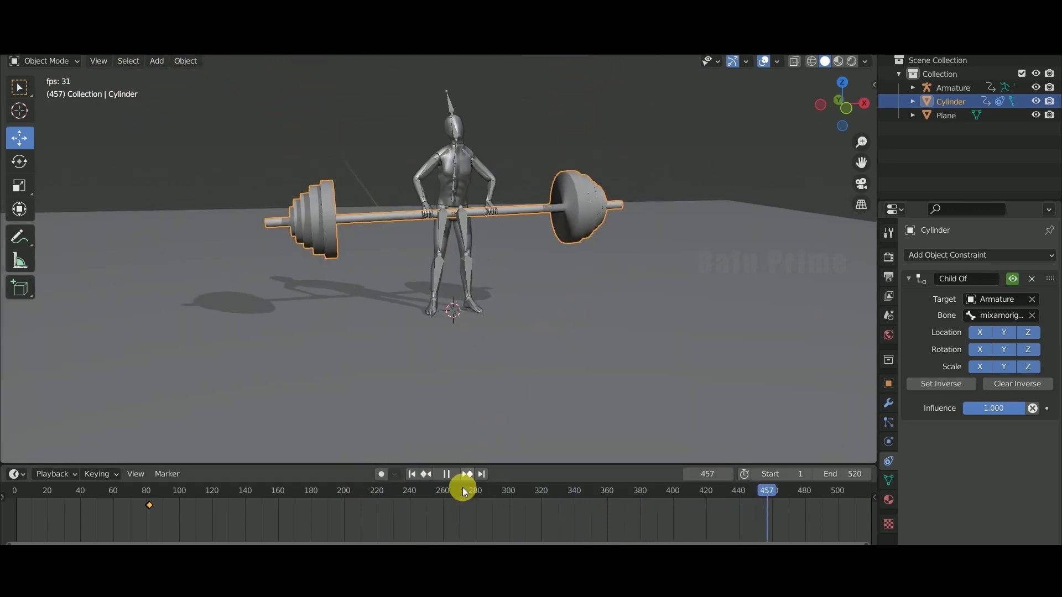
{"action": "left_click", "coordinate": [445, 474]}
{"action": "scroll", "coordinate": [490, 336], "scroll_direction": "up", "scroll_amount": 3}
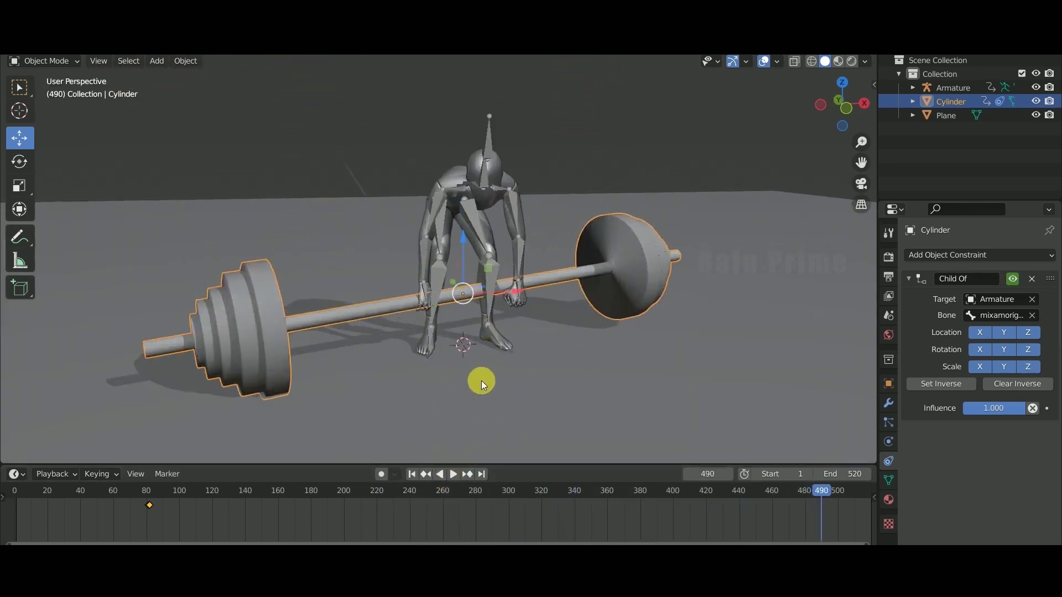
{"action": "key", "text": "Left"}
{"action": "key", "text": "Left"}
{"action": "key", "text": "Left"}
{"action": "key", "text": "Left"}
{"action": "key", "text": "Left"}
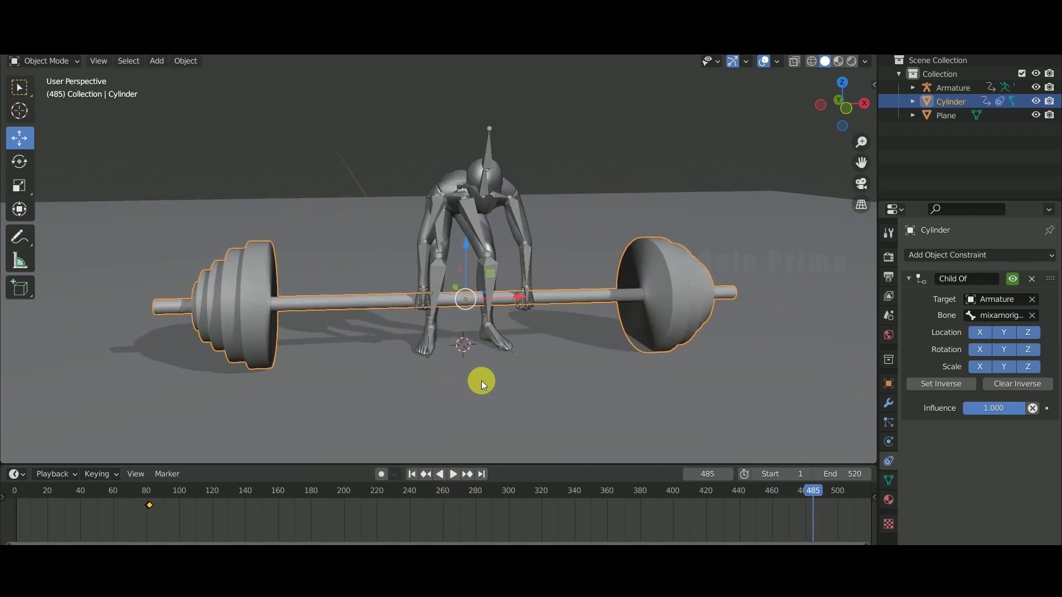
{"action": "scroll", "coordinate": [473, 365], "scroll_direction": "up", "scroll_amount": 2}
{"action": "mouse_move", "coordinate": [463, 352]}
{"action": "middle_mouse_down"}
{"action": "mouse_move", "coordinate": [497, 352]}
{"action": "mouse_move", "coordinate": [467, 367]}
{"action": "mouse_move", "coordinate": [758, 349]}
{"action": "middle_mouse_up"}
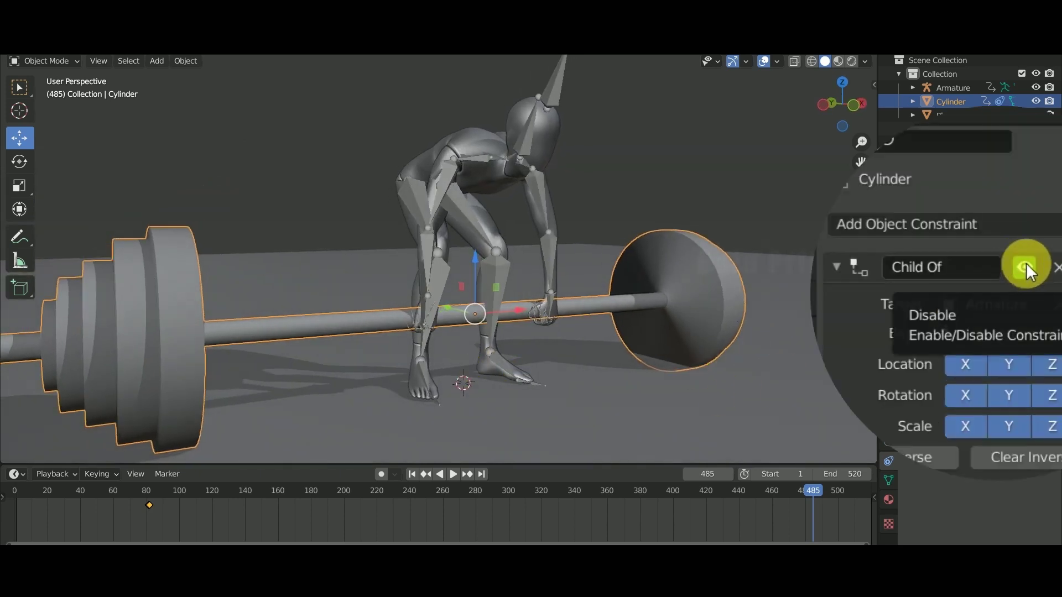
{"action": "key", "text": "i"}
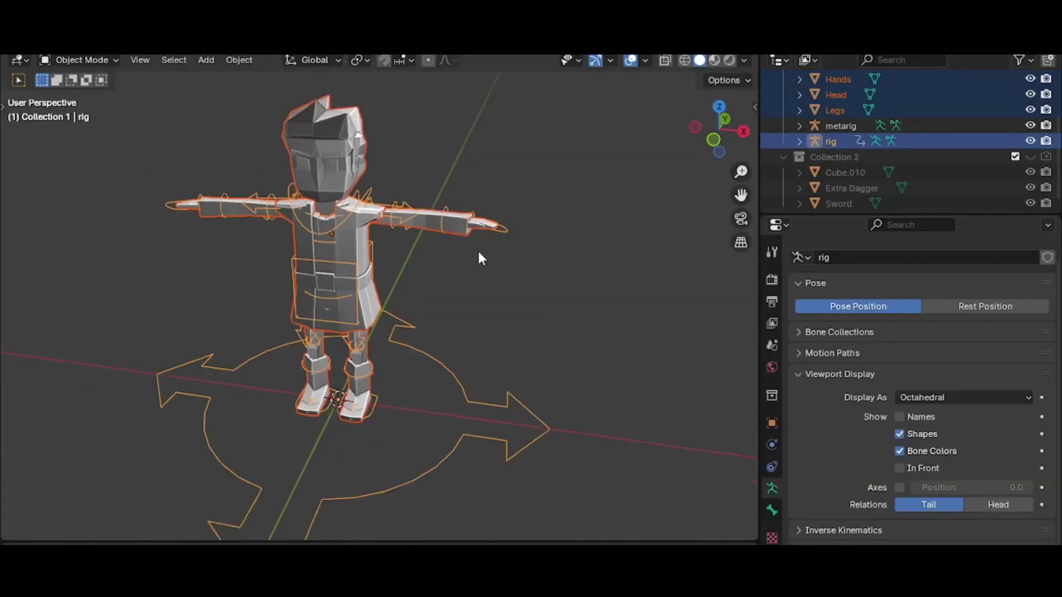
{"action": "key", "text": "ctrl+p"}
{"action": "left_click", "coordinate": [437, 277]}
Weight paint Head with DEF-forearm.R, then DEF-upper_arm.L, and set the brush to Subtract
{"action": "key", "text": "ctrl+Tab"}
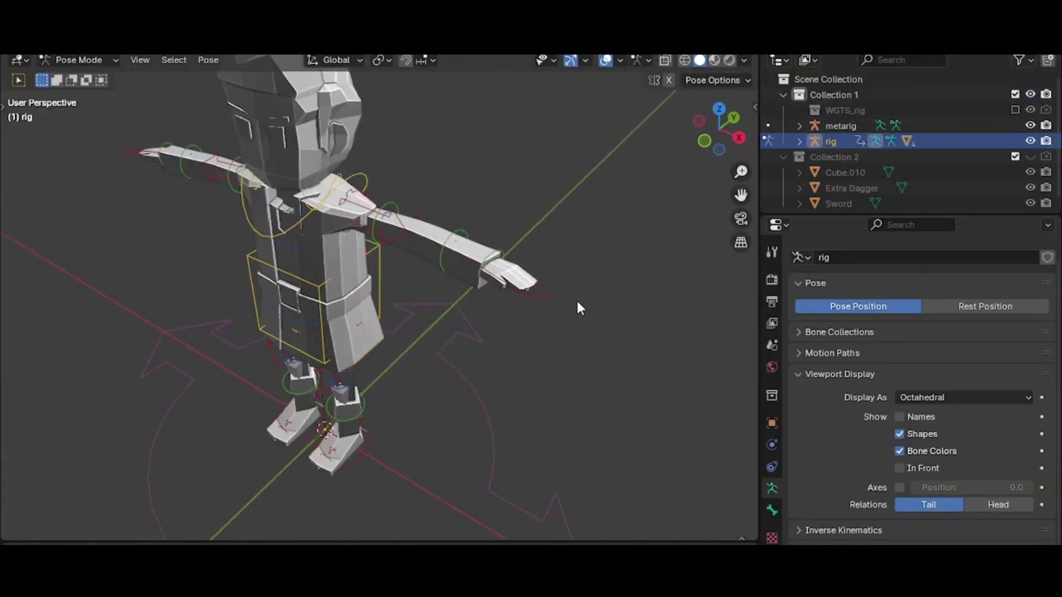
{"action": "left_click", "coordinate": [855, 144]}
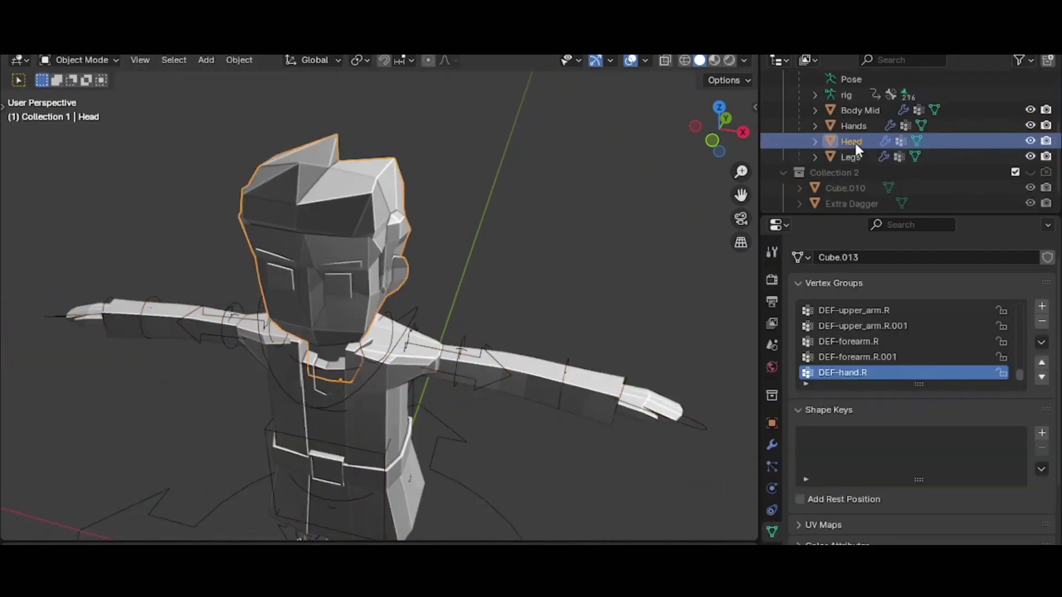
{"action": "left_click", "coordinate": [94, 60]}
{"action": "left_click", "coordinate": [84, 148]}
{"action": "left_click", "coordinate": [374, 60]}
{"action": "scroll", "coordinate": [353, 129], "scroll_direction": "up", "scroll_amount": 1, "text": "ctrl"}
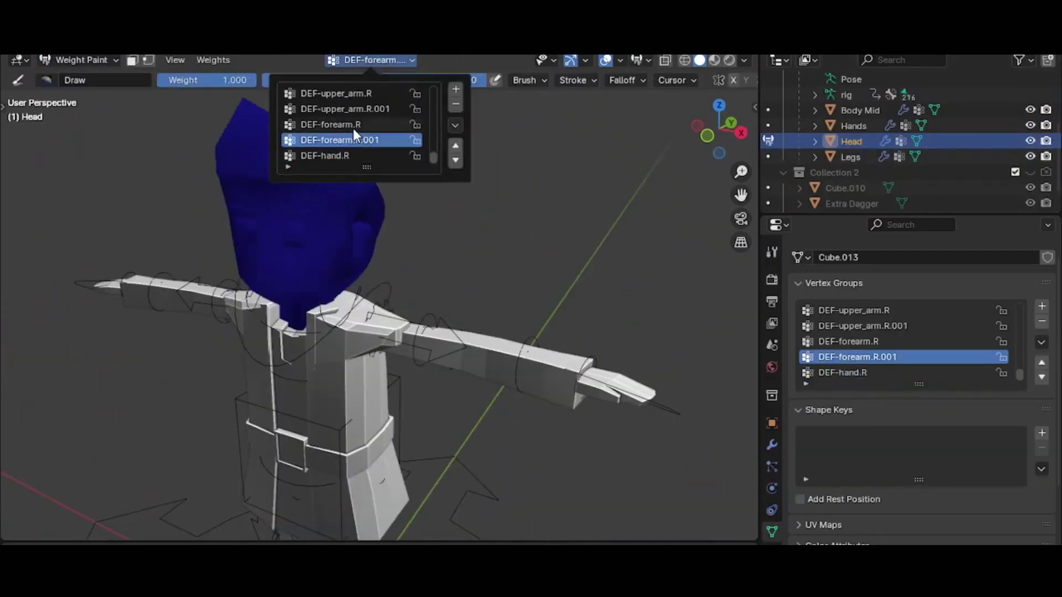
{"action": "scroll", "coordinate": [348, 128], "scroll_direction": "up", "scroll_amount": 1, "text": "ctrl"}
{"action": "scroll", "coordinate": [348, 129], "scroll_direction": "up", "scroll_amount": 3, "text": "ctrl"}
{"action": "left_click", "coordinate": [361, 241]}
{"action": "left_click", "coordinate": [45, 80]}
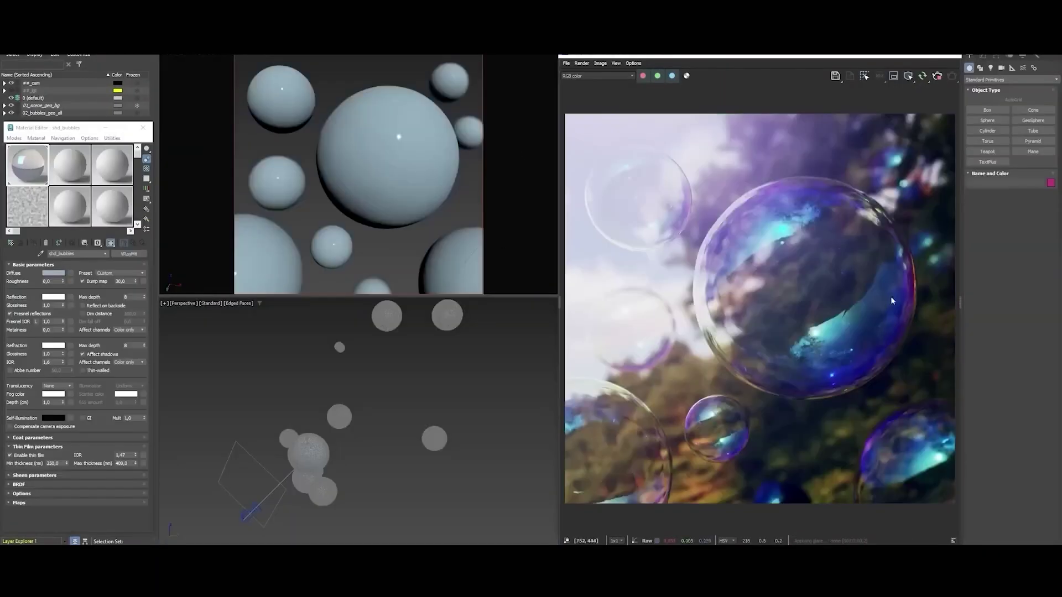
Raise the bubble's Thin Film minimum thickness to about 527 and adjust VRaySun Clouds settings
{"action": "left_click_drag", "start_coordinate": [69, 464], "coordinate": [794, 277]}
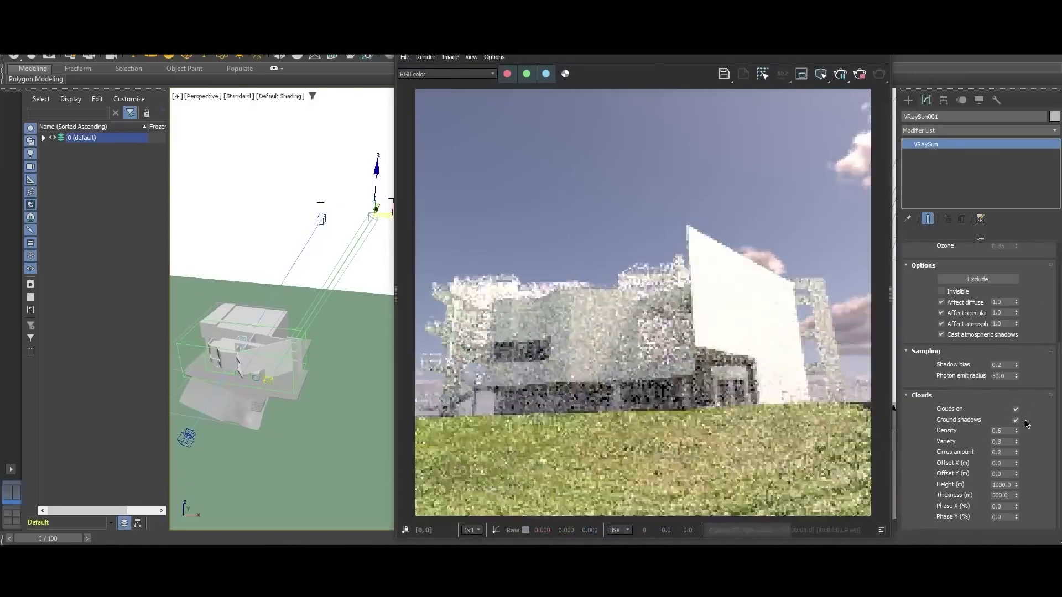
{"action": "left_click", "coordinate": [1017, 430]}
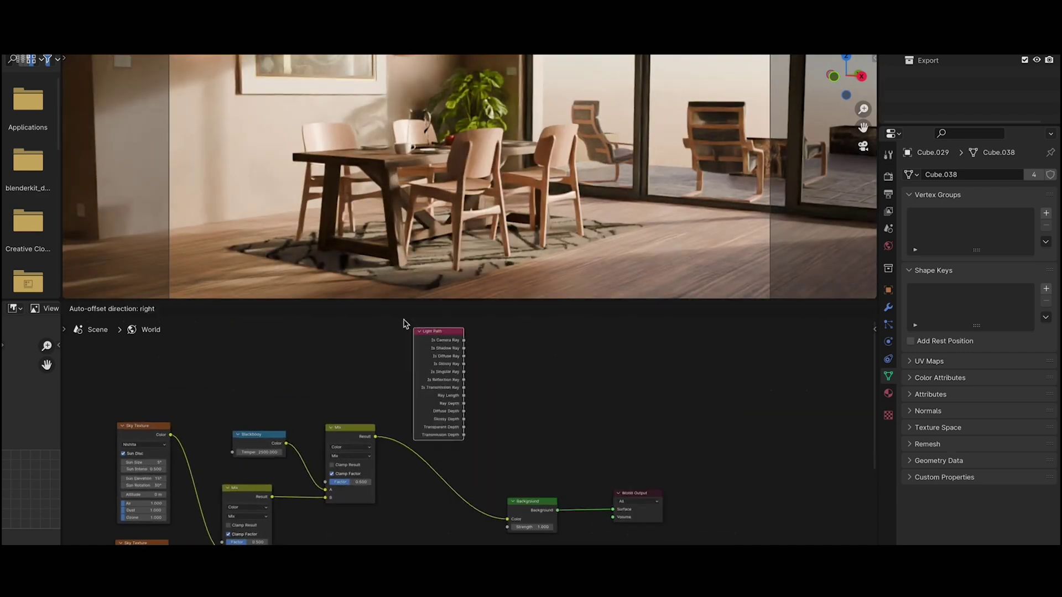
Add a Light Path node and enlarge the node graph area below the render
{"action": "left_click", "coordinate": [406, 326]}
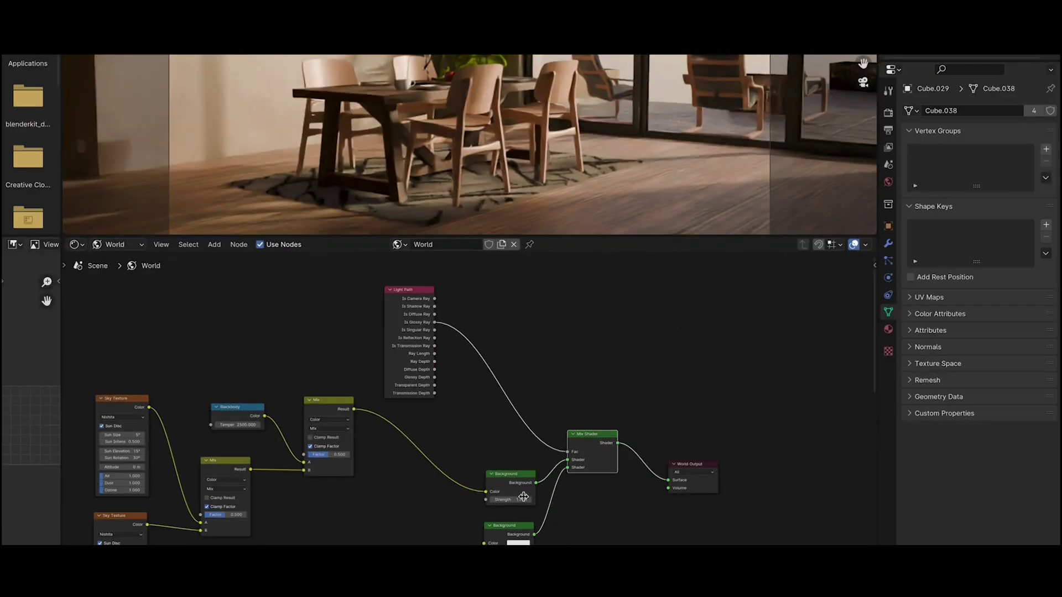
{"action": "left_click", "coordinate": [541, 465]}
{"action": "left_click_drag", "start_coordinate": [580, 235], "coordinate": [577, 404]}
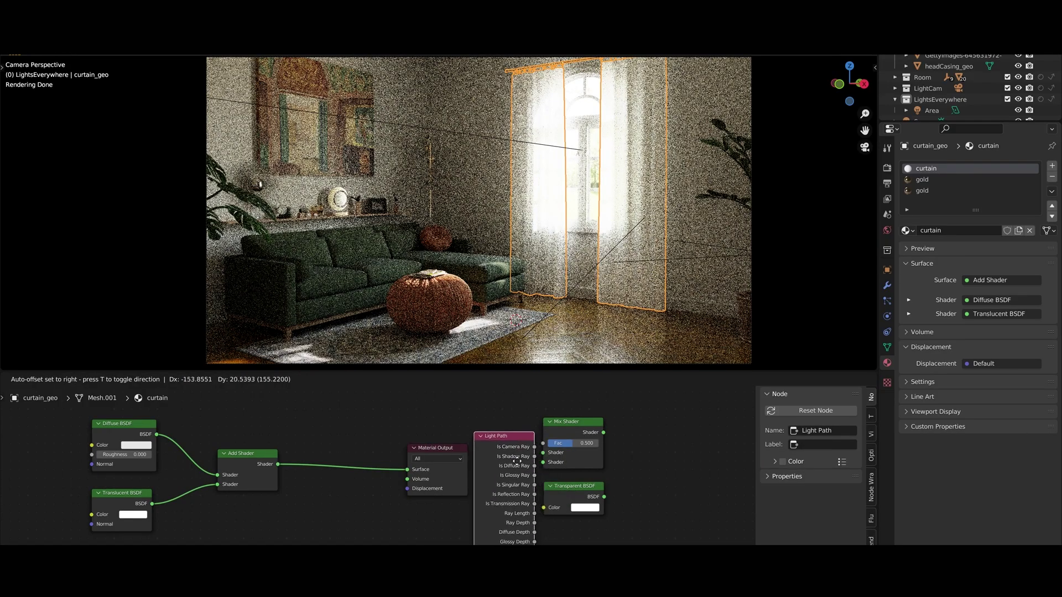
Insert a Mix Shader before Material Output, with Transparent BSDF and Is Shadow Ray as factor
{"action": "left_click_drag", "start_coordinate": [516, 462], "coordinate": [407, 448]}
{"action": "mouse_move", "coordinate": [357, 493]}
{"action": "left_mouse_down"}
{"action": "mouse_move", "coordinate": [324, 493]}
{"action": "mouse_move", "coordinate": [376, 492]}
{"action": "mouse_move", "coordinate": [382, 465]}
{"action": "left_mouse_up"}
{"action": "left_click_drag", "start_coordinate": [680, 432], "coordinate": [200, 431]}
{"action": "scroll", "coordinate": [223, 438], "scroll_direction": "up", "scroll_amount": 3}
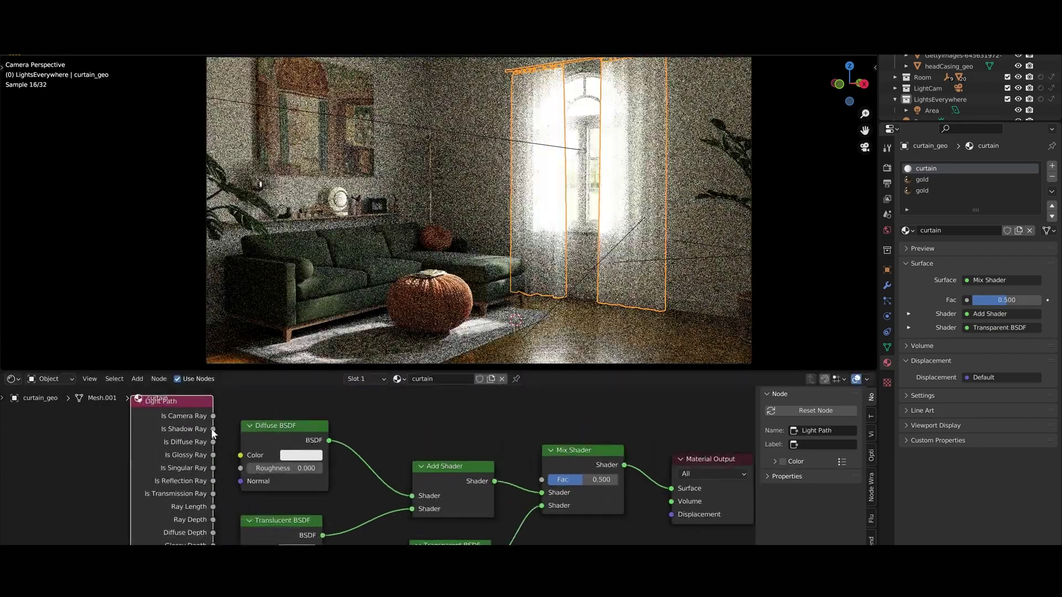
{"action": "left_click_drag", "start_coordinate": [522, 481], "coordinate": [541, 479]}
{"action": "scroll", "coordinate": [522, 481], "scroll_direction": "down", "scroll_amount": 2}
{"action": "middle_click_drag", "start_coordinate": [321, 531], "coordinate": [283, 471]}
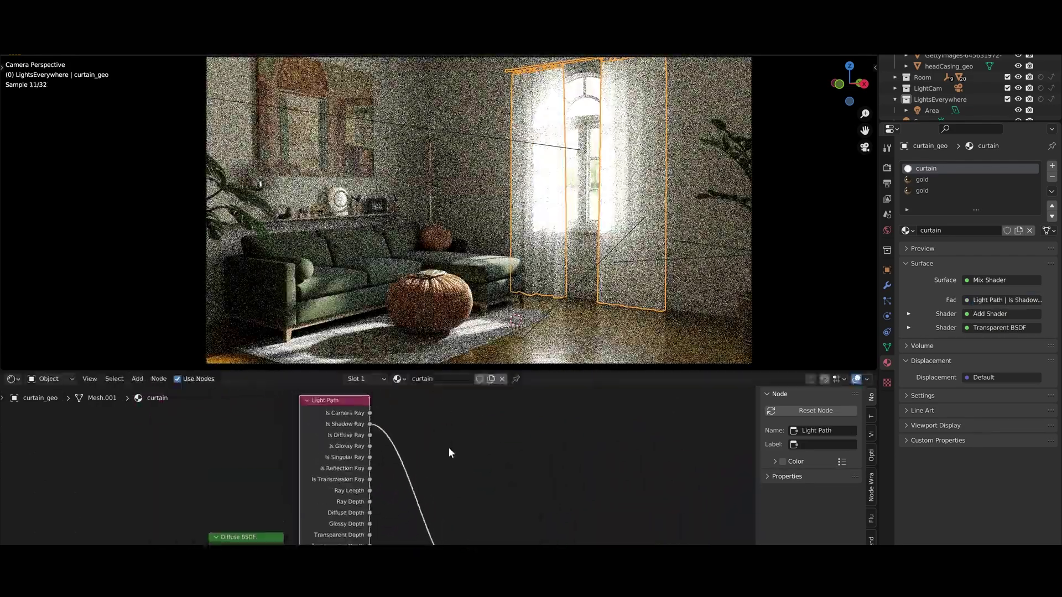
{"action": "left_click", "coordinate": [283, 502]}
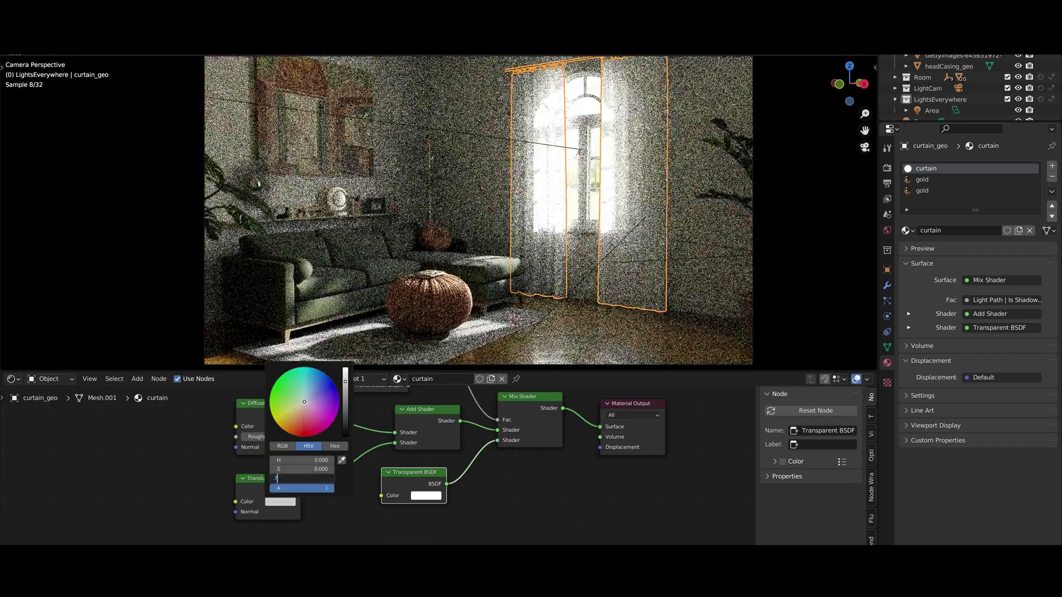